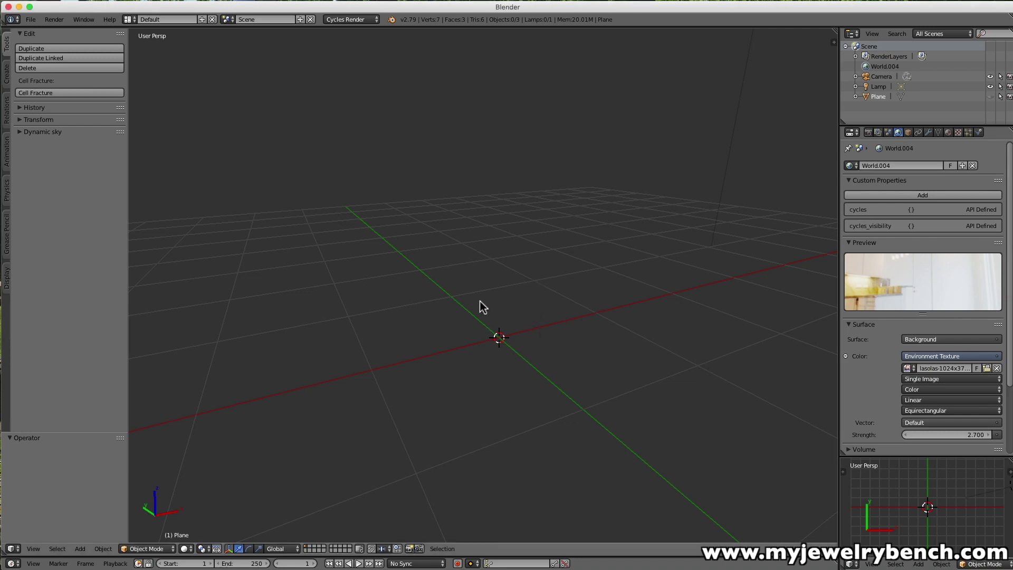
- Add a cube mesh at the origin and scale it down uniformly to about 0.36
key("shift+a")
mouse_move(483, 306)
mouse_move(448, 292)
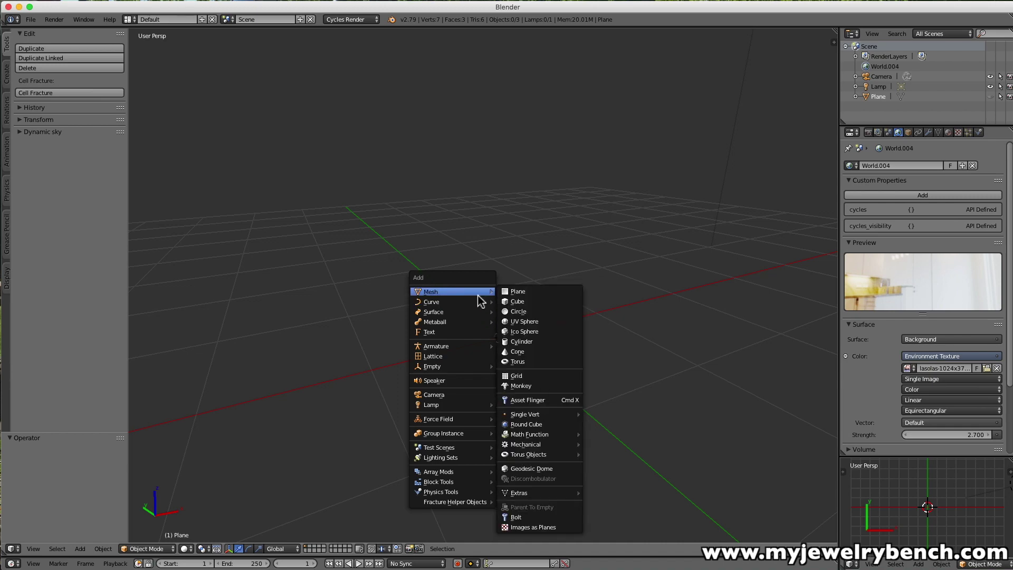
left_click(517, 301)
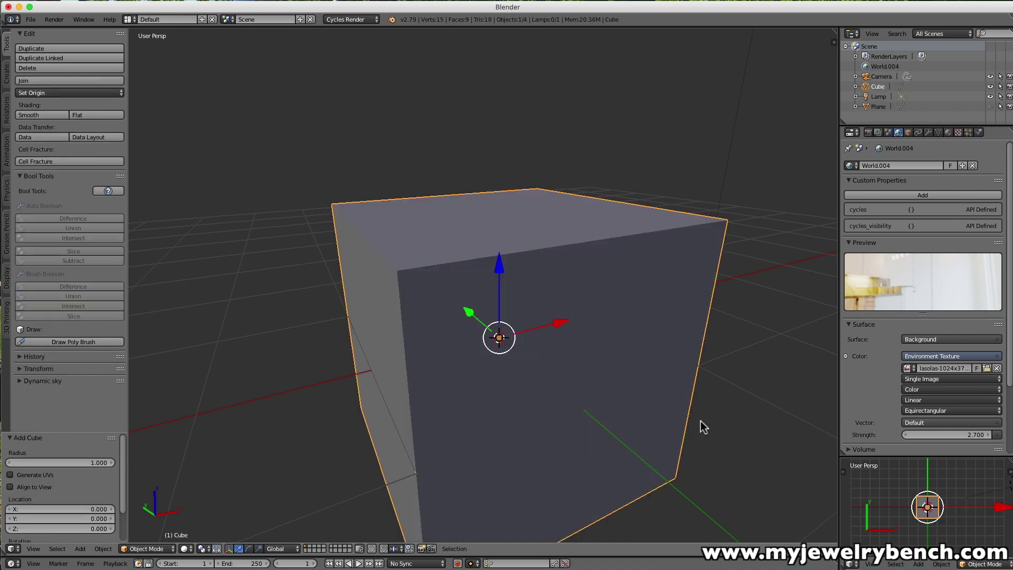
key("s")
left_click(576, 371)
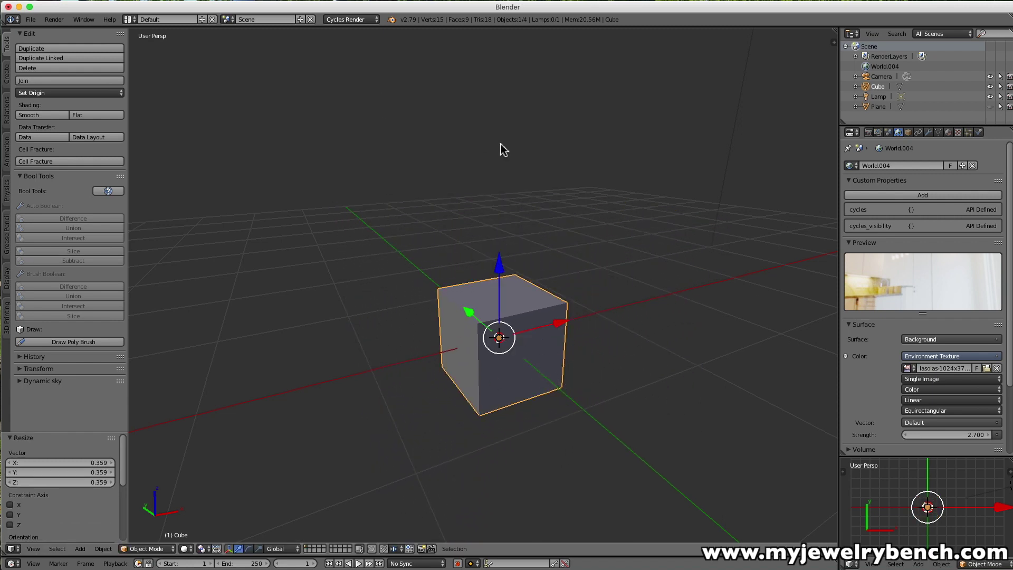
- Add a Bezier curve at the origin and move the cube about 0.79 units along negative Y
scroll(499, 248, "down", 2)
scroll(493, 267, "up", 3)
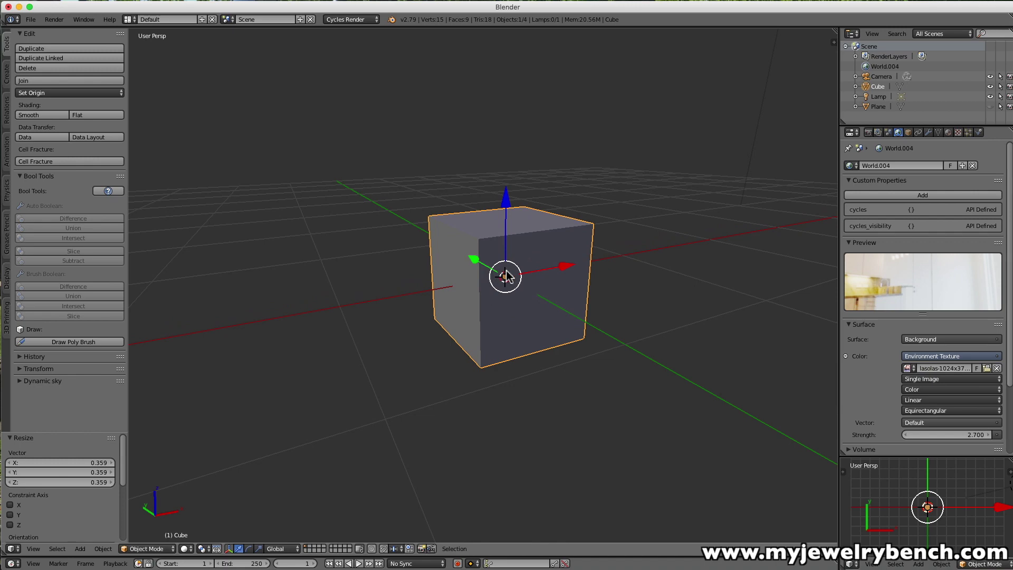
key("shift+a")
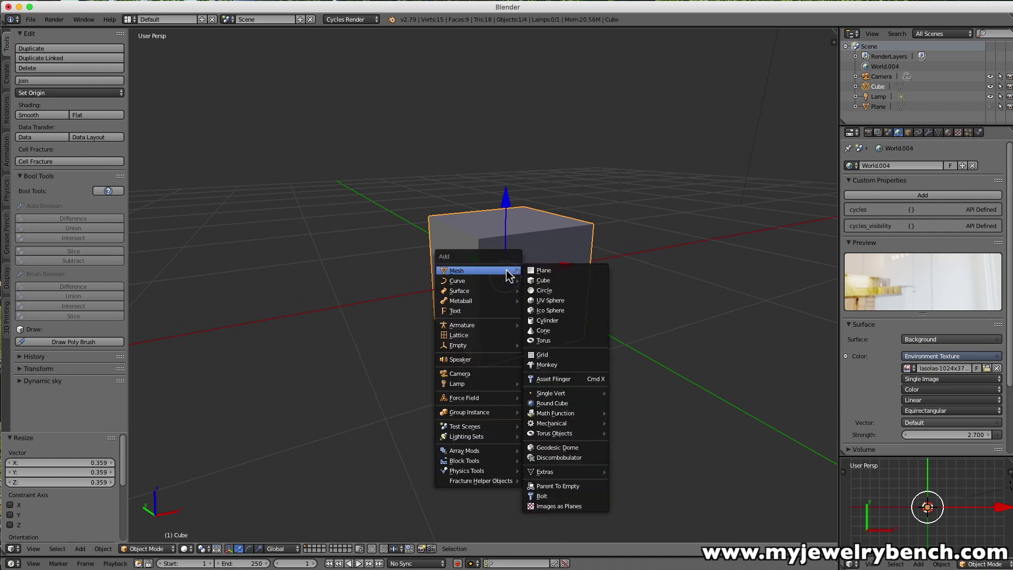
mouse_move(450, 283)
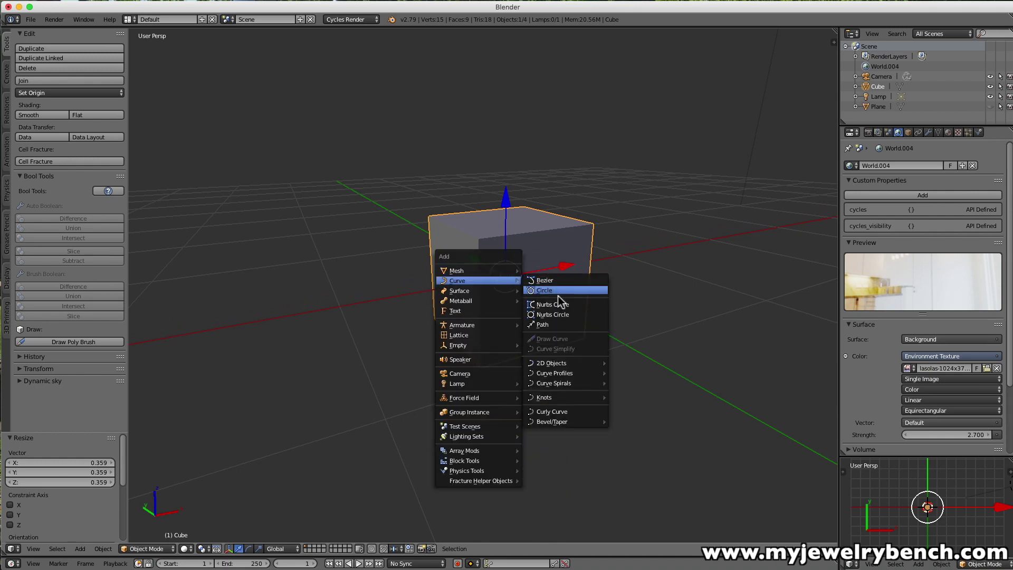
mouse_move(556, 376)
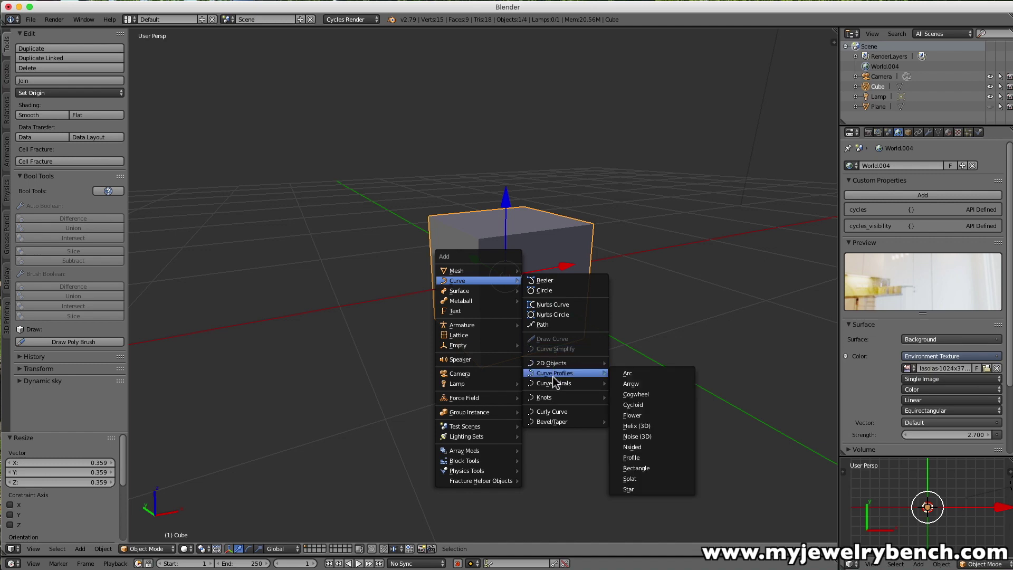
left_click(547, 280)
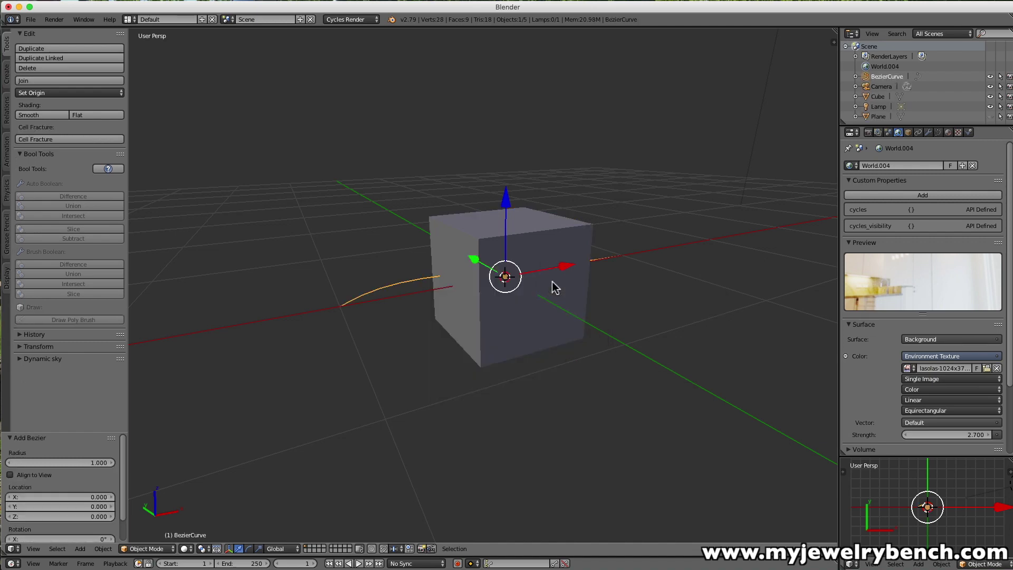
right_click(548, 248)
left_click_drag(472, 261, 525, 302)
- In the curve's edit mode, move the start point's upper handle about -0.49 in X and 0.14 in Y
key("KP_7")
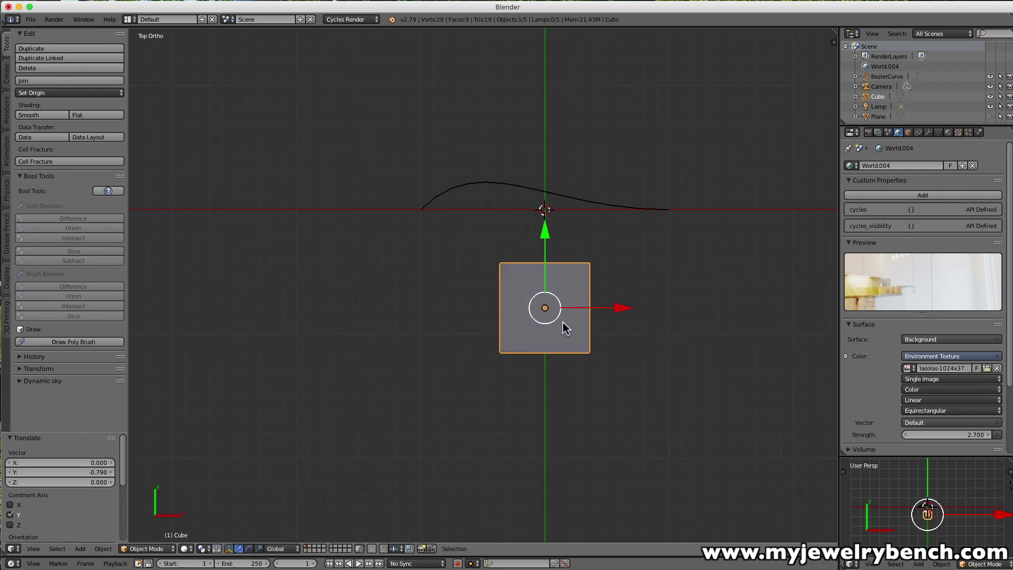
scroll(555, 170, "up", 3)
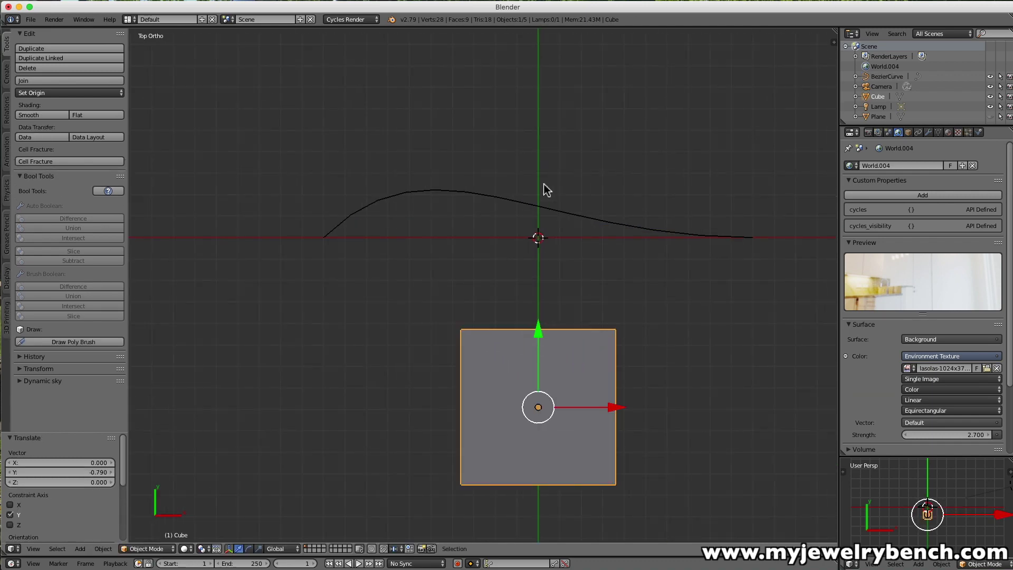
right_click(500, 206)
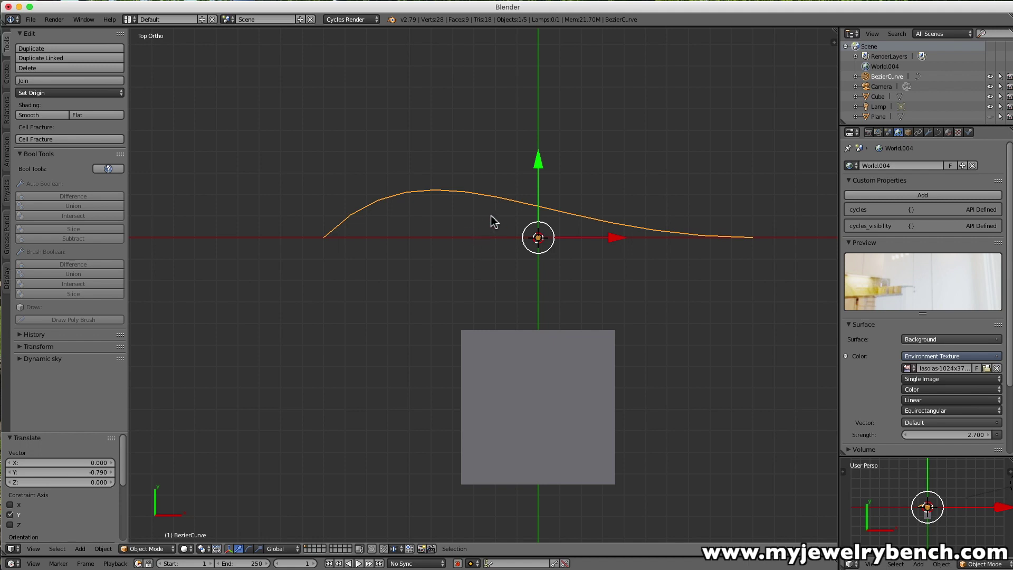
key("Tab")
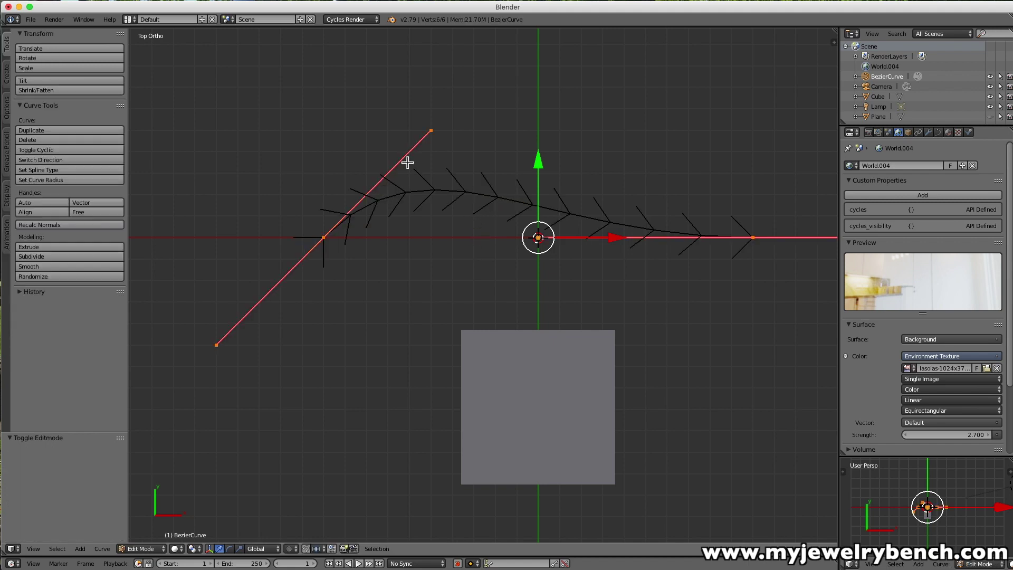
right_click(432, 134)
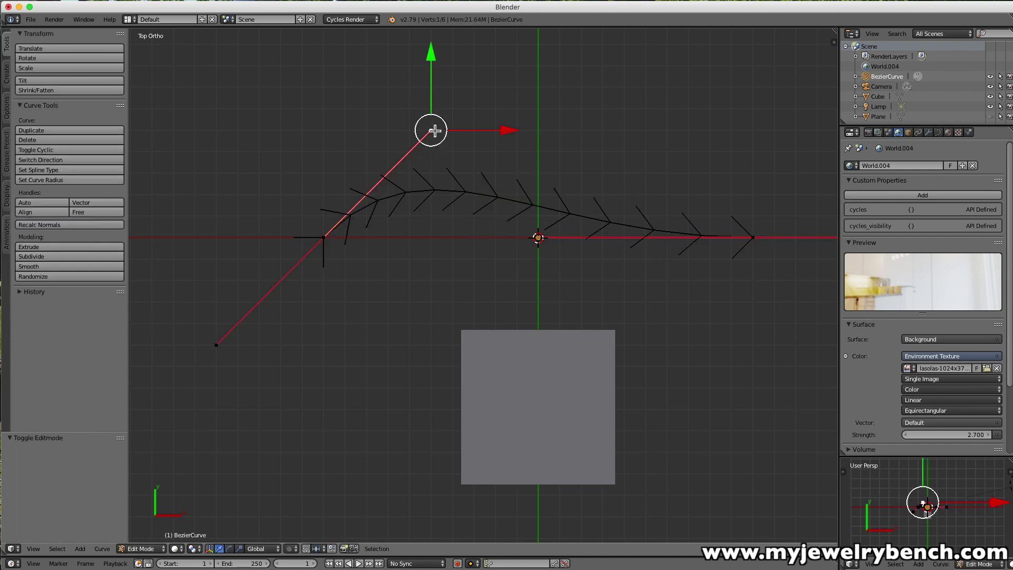
key("g")
left_click(329, 101)
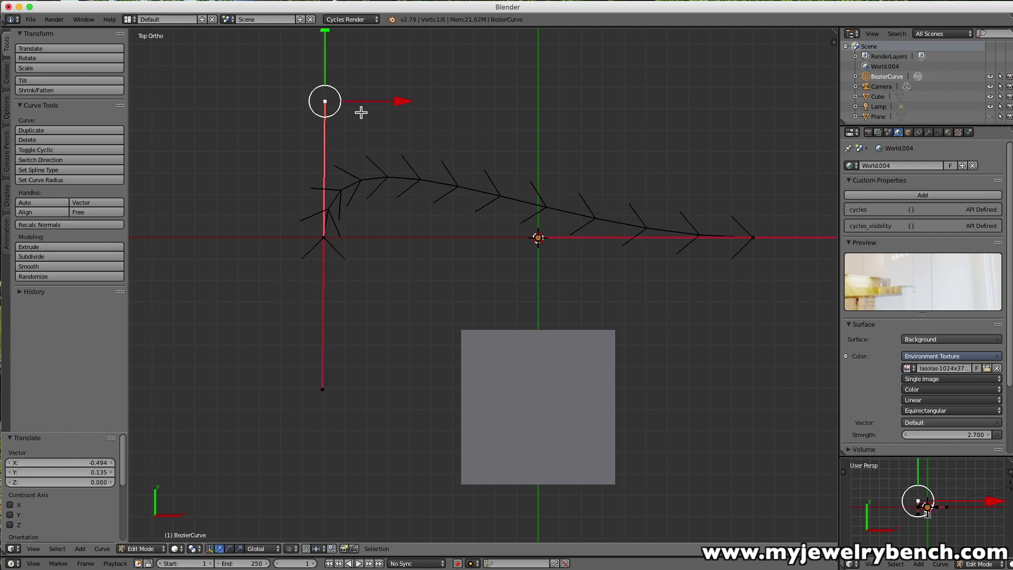
- Move the inner handle of the curve's end point below the X axis and closer to that end point
right_click(751, 236)
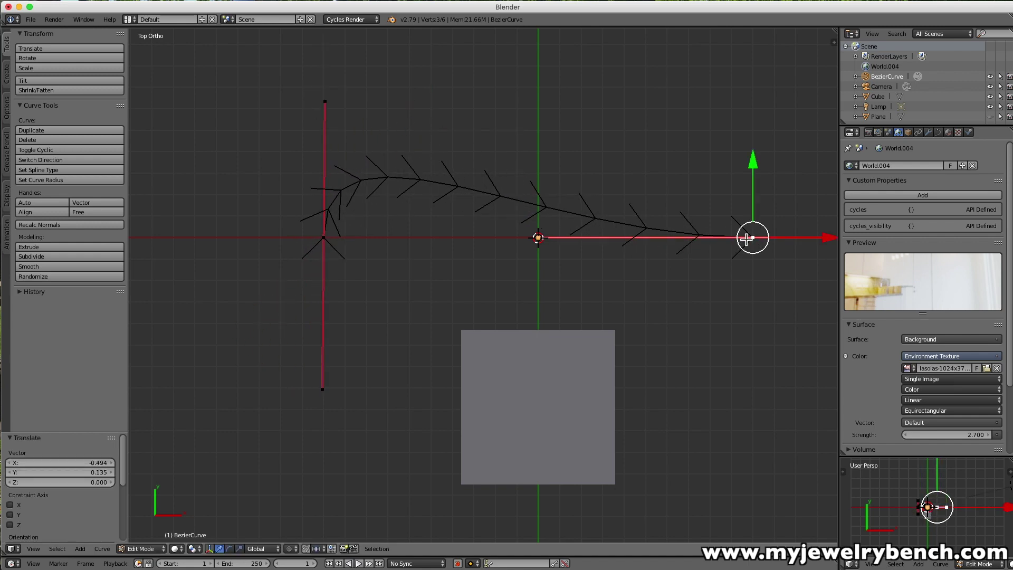
right_click(538, 238)
key("g")
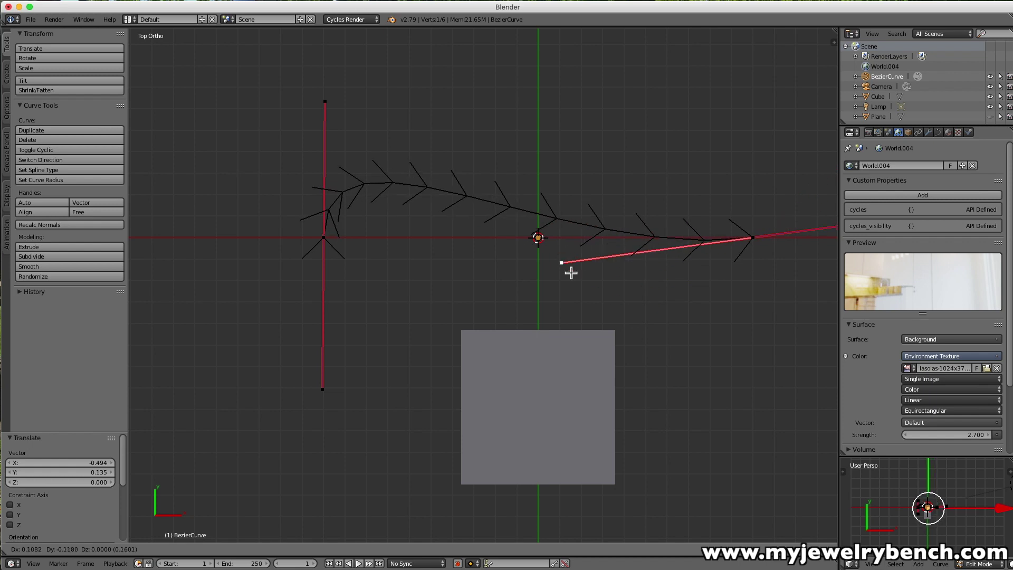
left_click(619, 310)
- Subdivide the whole curve with one cut, move the new middle point about 0.5 units up along Y, and return to Object Mode
key("a")
key("a")
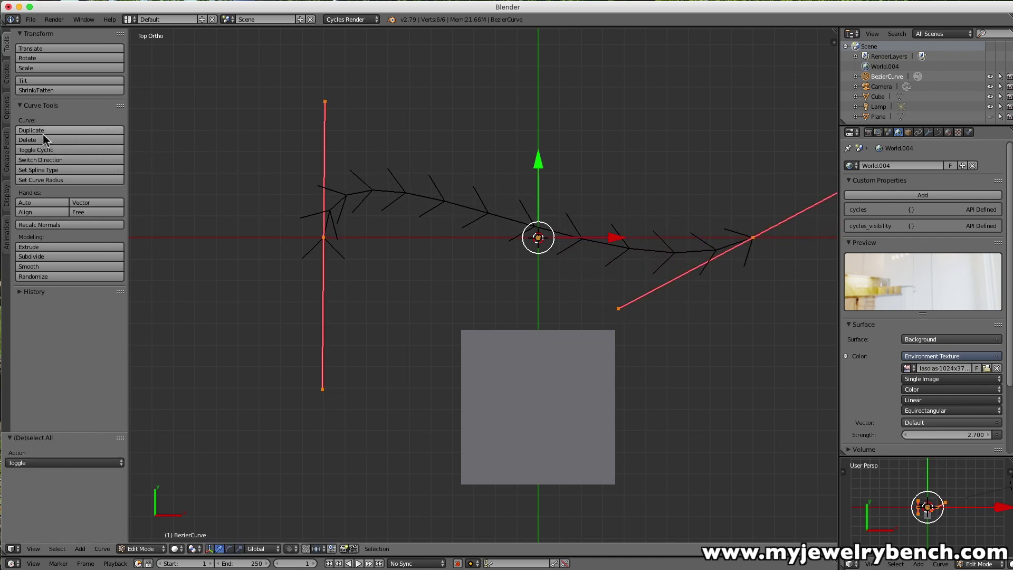
left_click(48, 259)
right_click(489, 216)
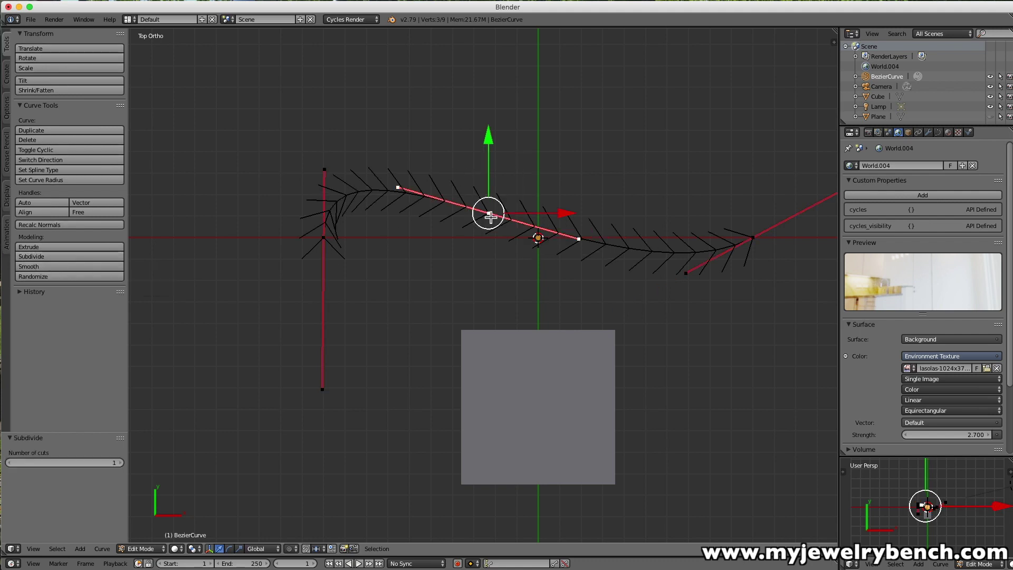
left_click_drag(493, 154, 509, 39)
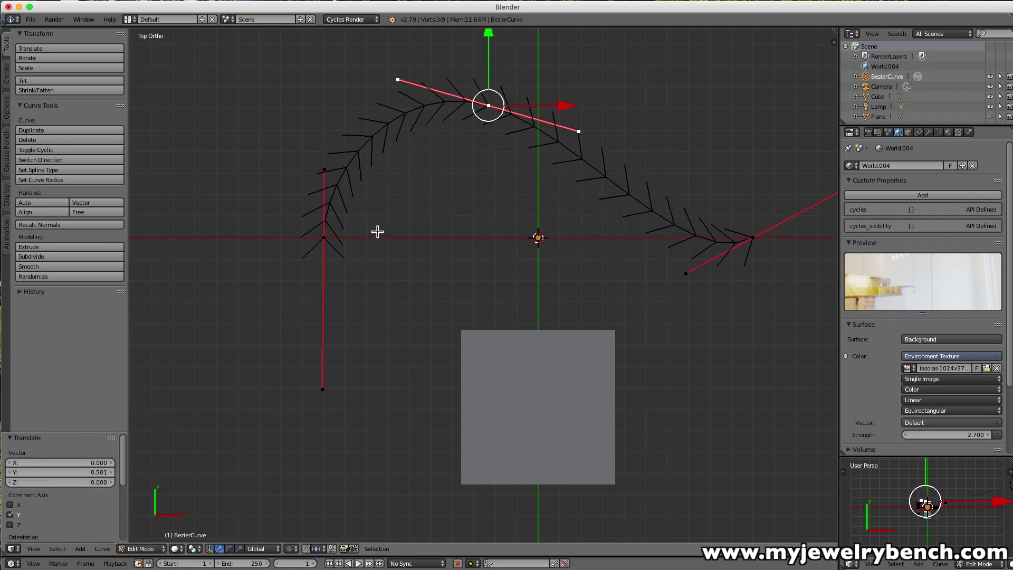
mouse_move(610, 247)
middle_mouse_down()
mouse_move(603, 220)
mouse_move(564, 254)
mouse_move(565, 231)
mouse_move(605, 242)
middle_mouse_up()
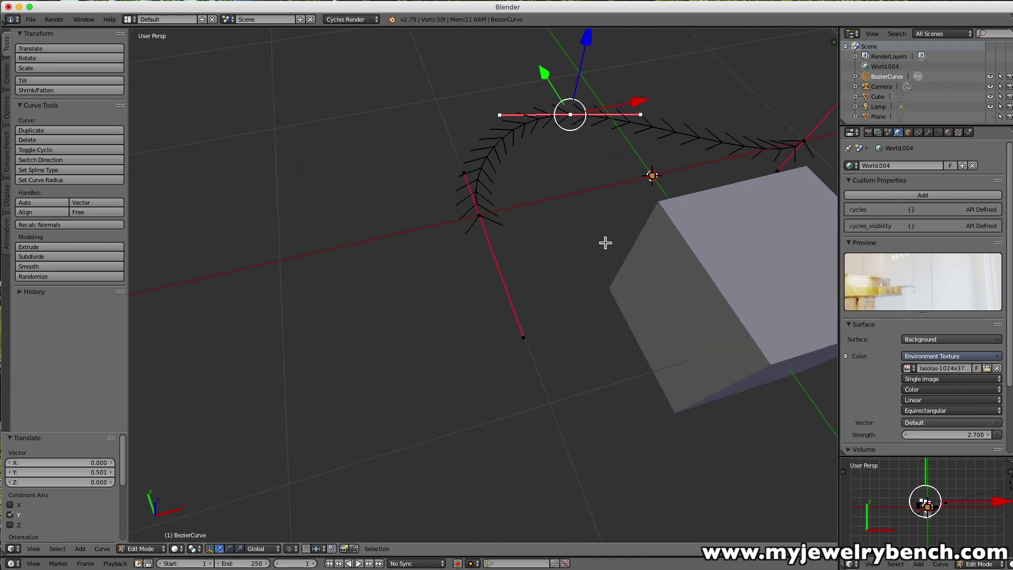
scroll(454, 237, "down", 3)
scroll(529, 186, "up", 2)
scroll(529, 185, "up", 3)
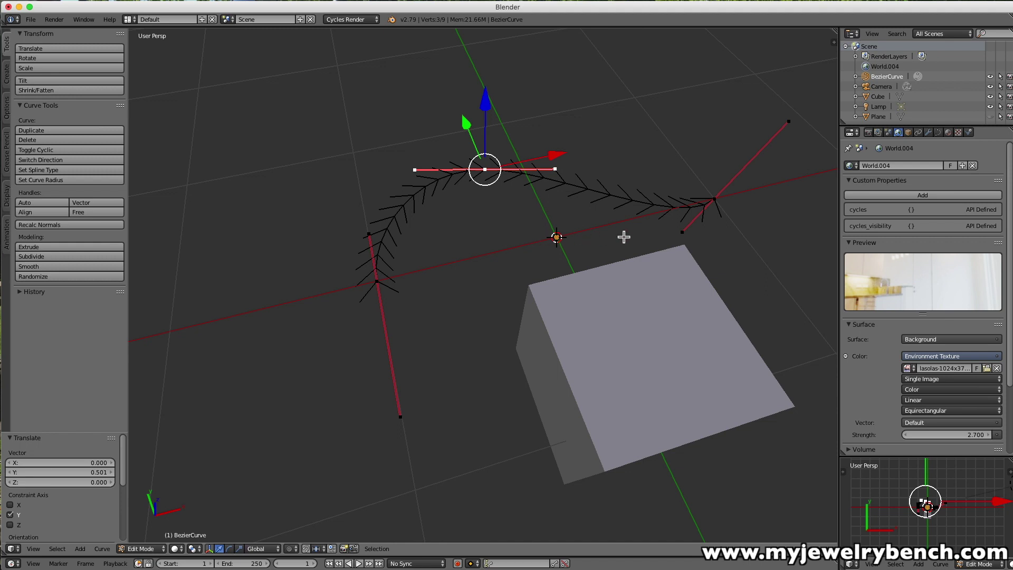
key("Tab")
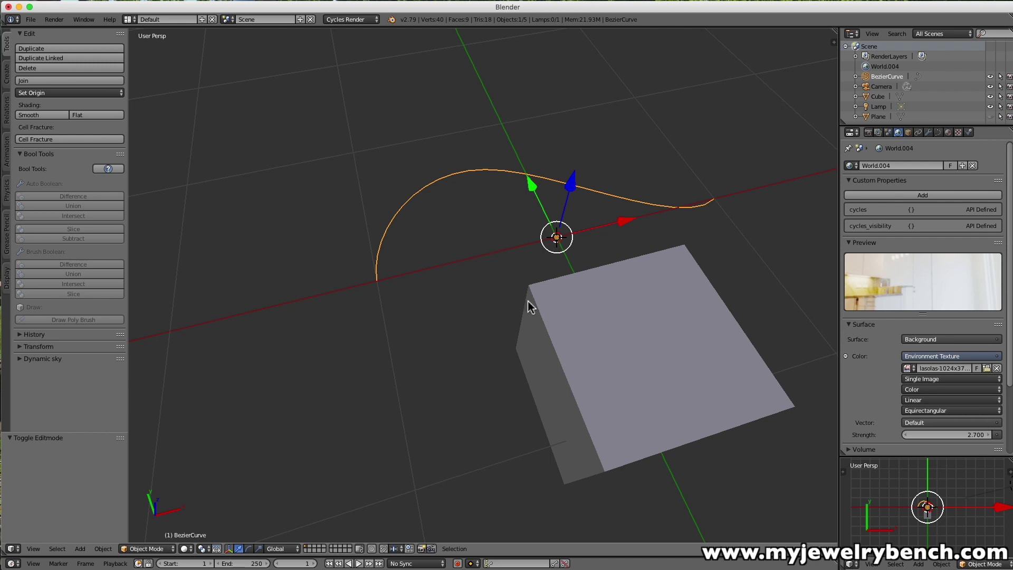
- Scale the cube down uniformly by a factor of about 0.37
right_click(691, 309)
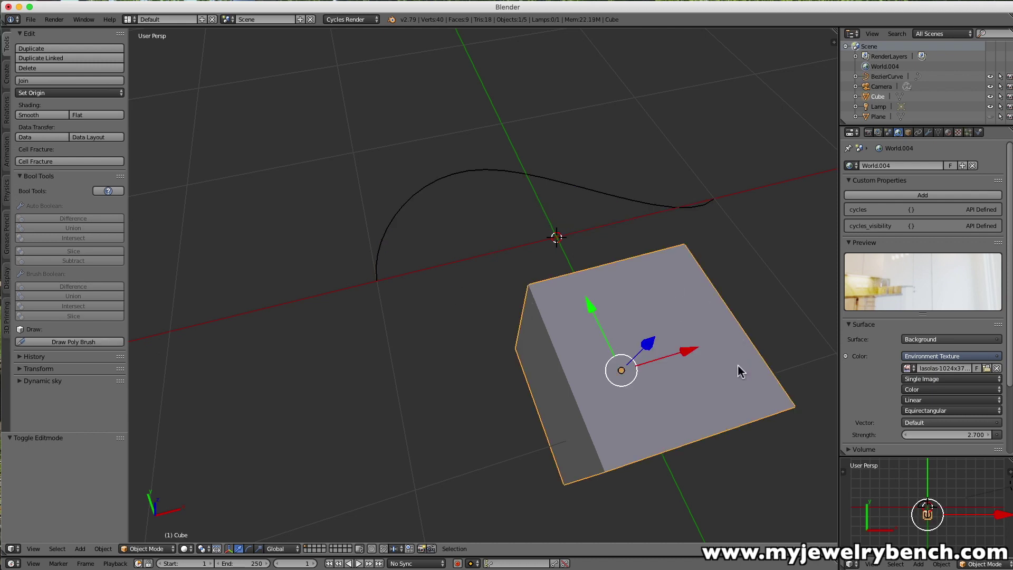
key("s")
left_click(644, 331)
middle_click_drag(696, 267, 443, 248)
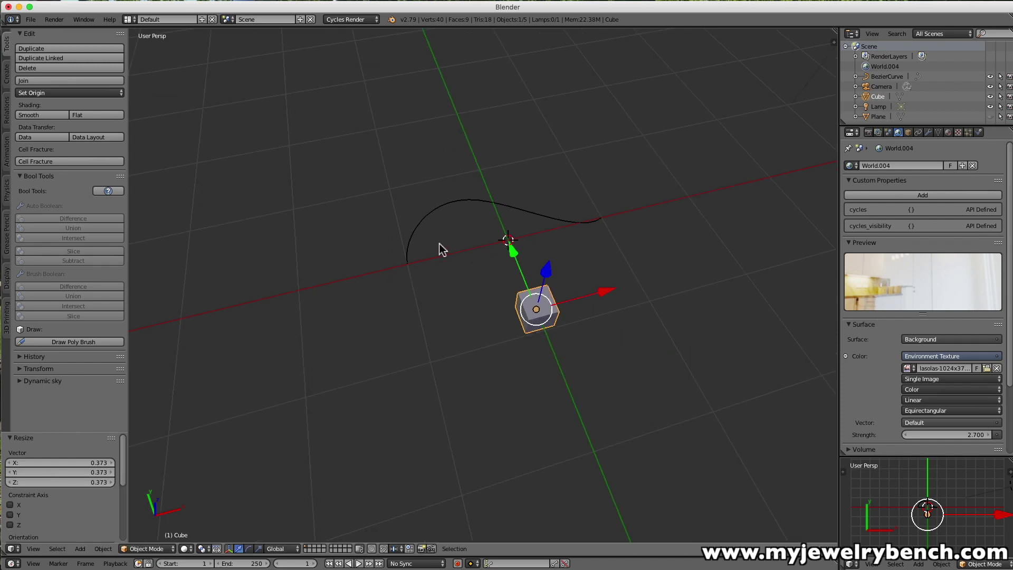
middle_click_drag(418, 290, 450, 288)
scroll(450, 287, "up", 4)
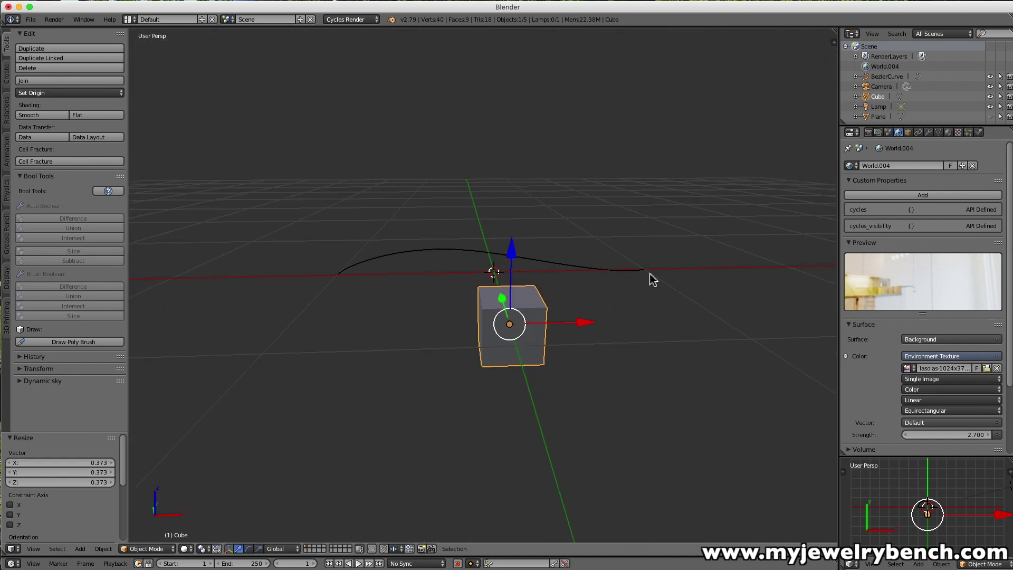
- Show the cube's modifier settings and start the Screencast Keys display
left_click(928, 133)
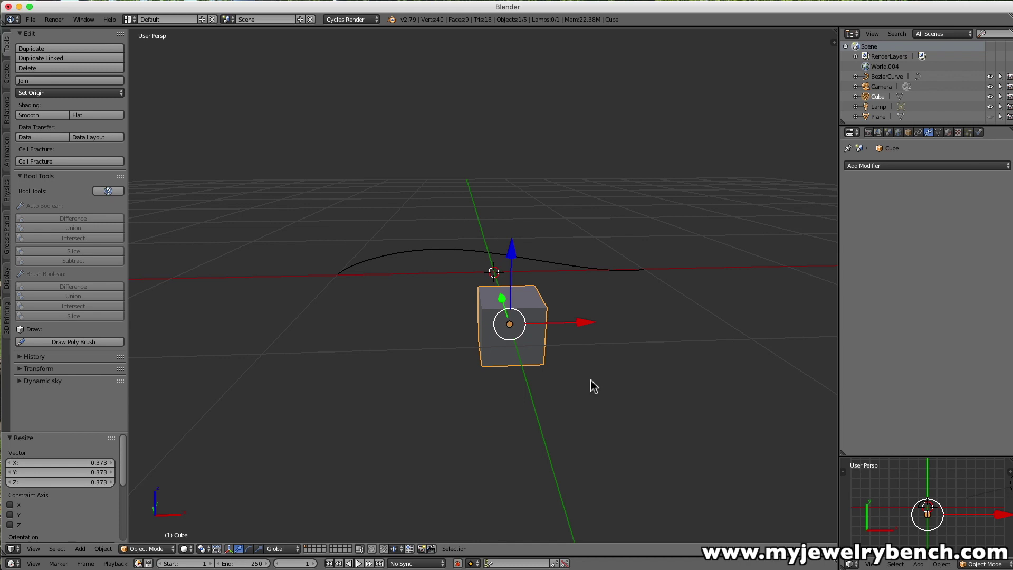
key("n")
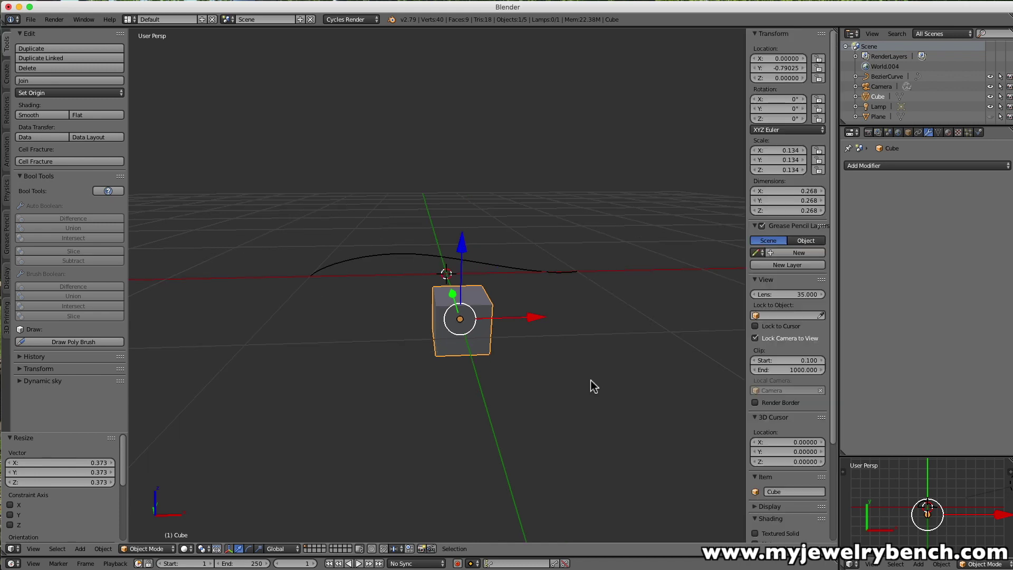
scroll(795, 447, "down", 5)
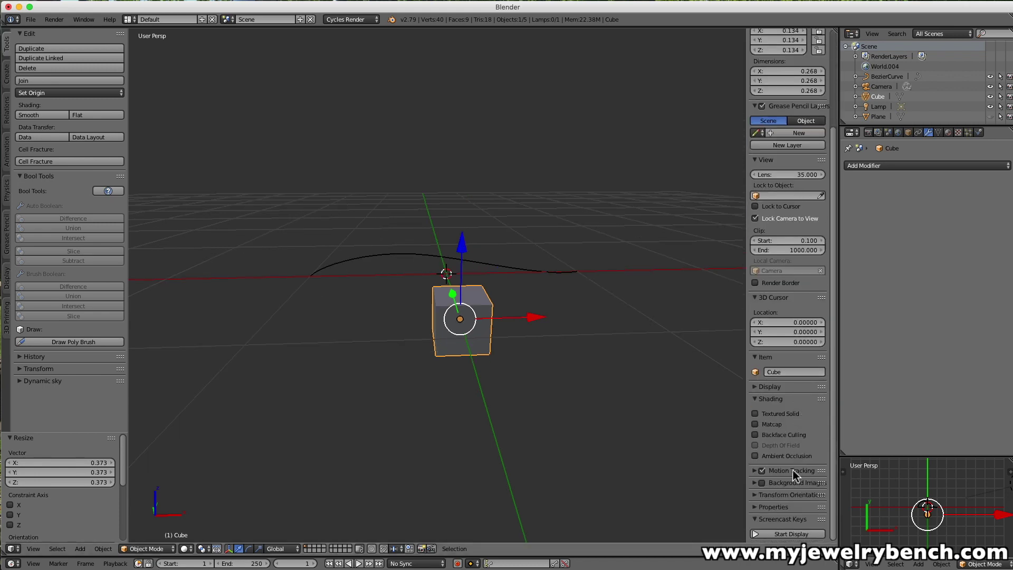
left_click(794, 532)
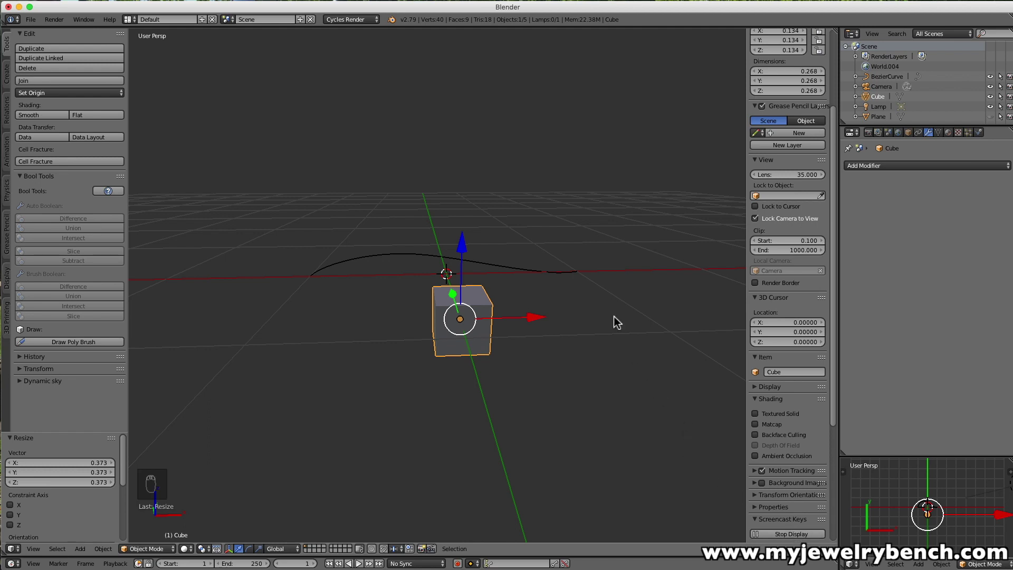
key("n")
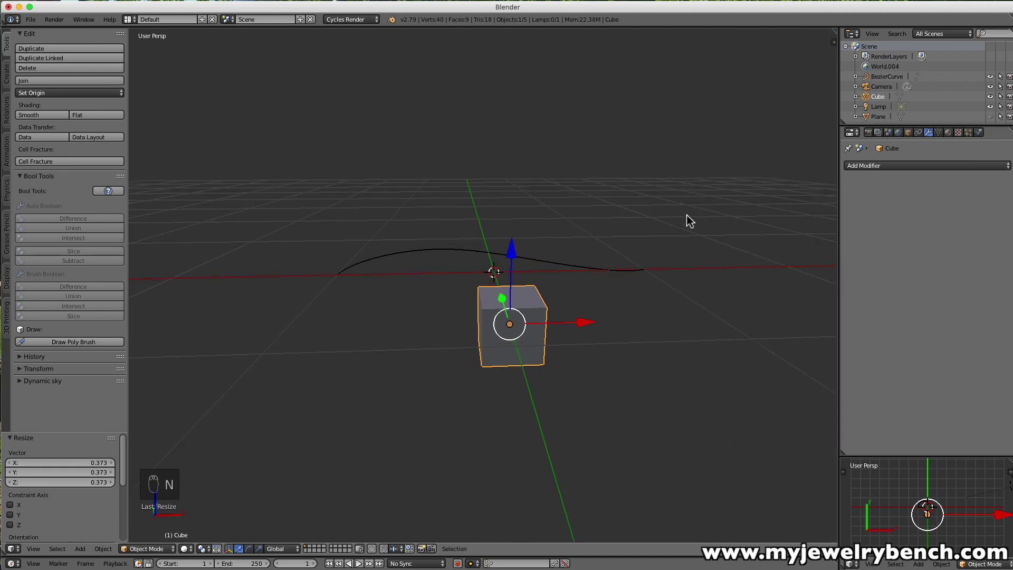
- Add an Array modifier to the cube with a count of 4 and a relative X offset of 1.1
left_click(927, 168)
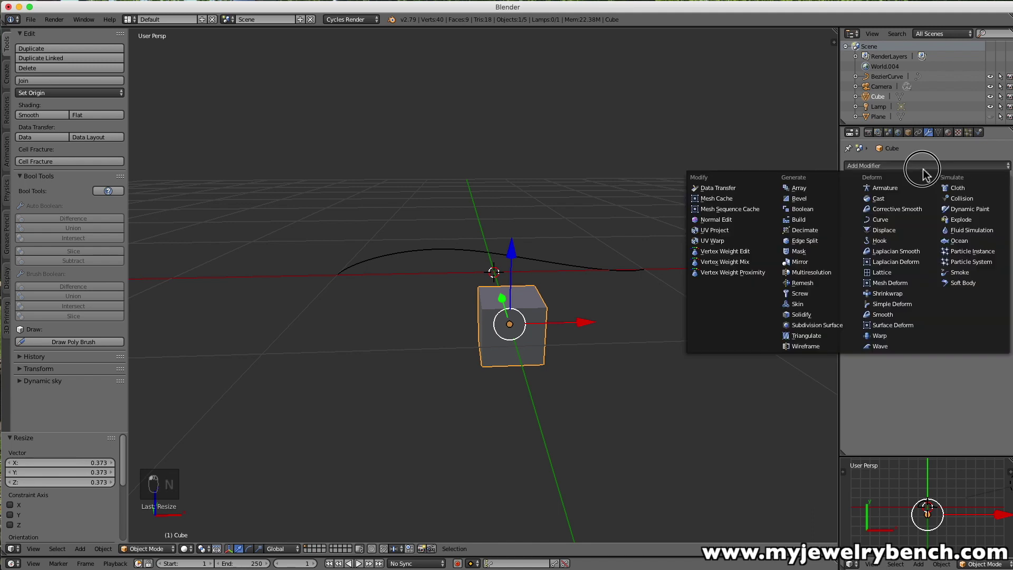
left_click(797, 189)
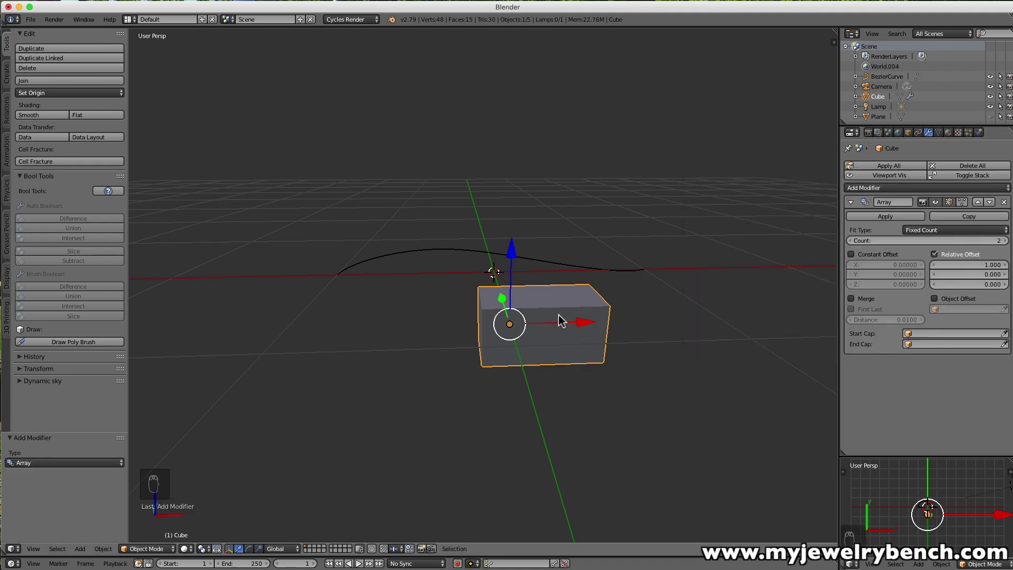
left_click(1006, 241)
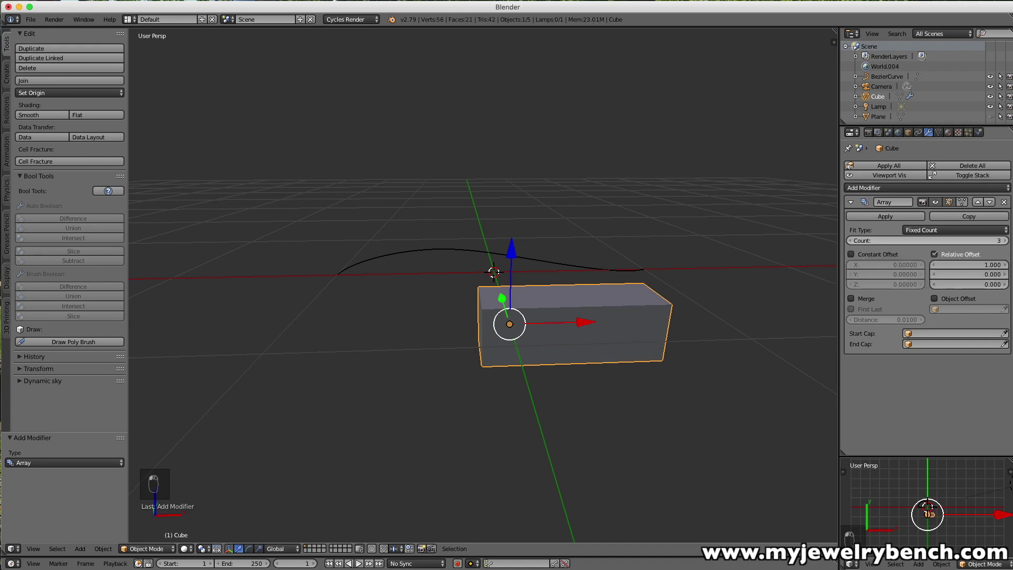
left_click(1006, 240)
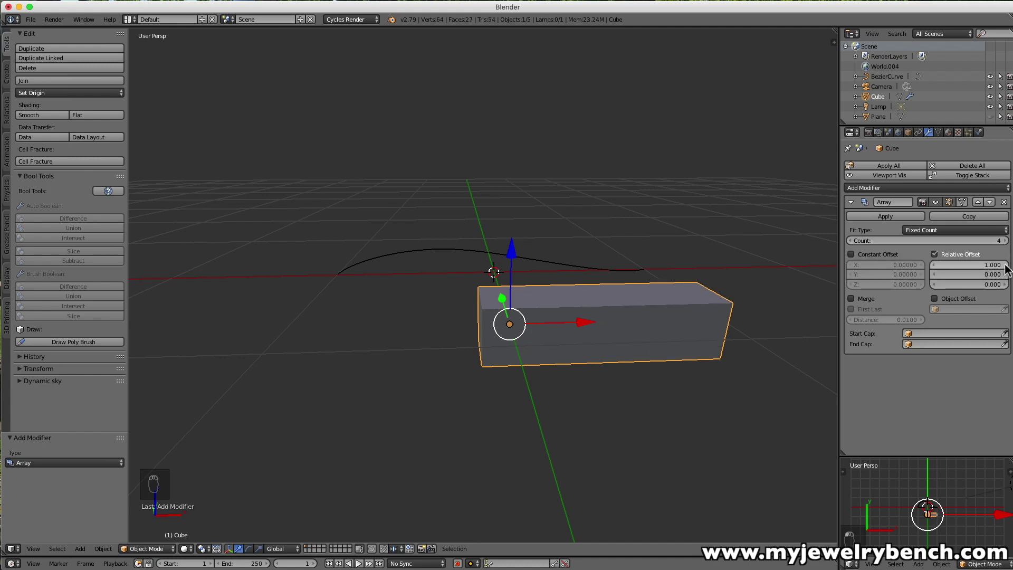
left_click(1006, 265)
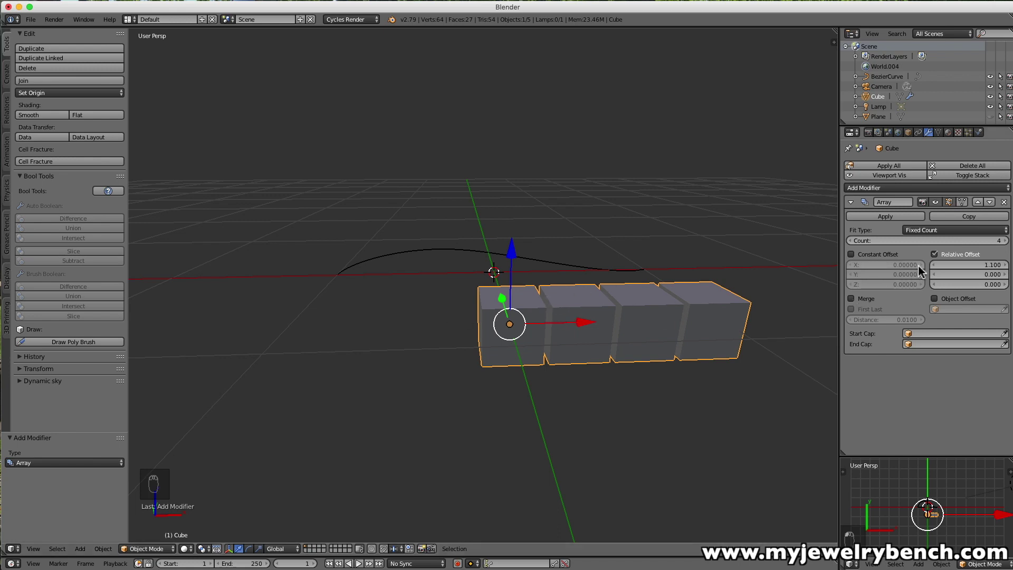
- Raise the cube's array count to 5 and add a Curve modifier that uses BezierCurve as its object
left_click(1003, 241)
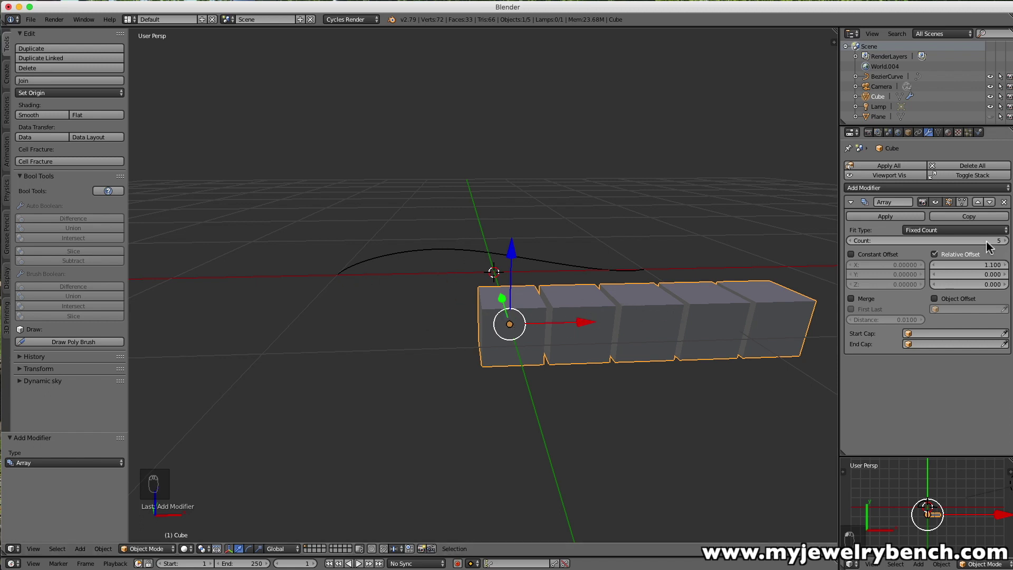
left_click(890, 190)
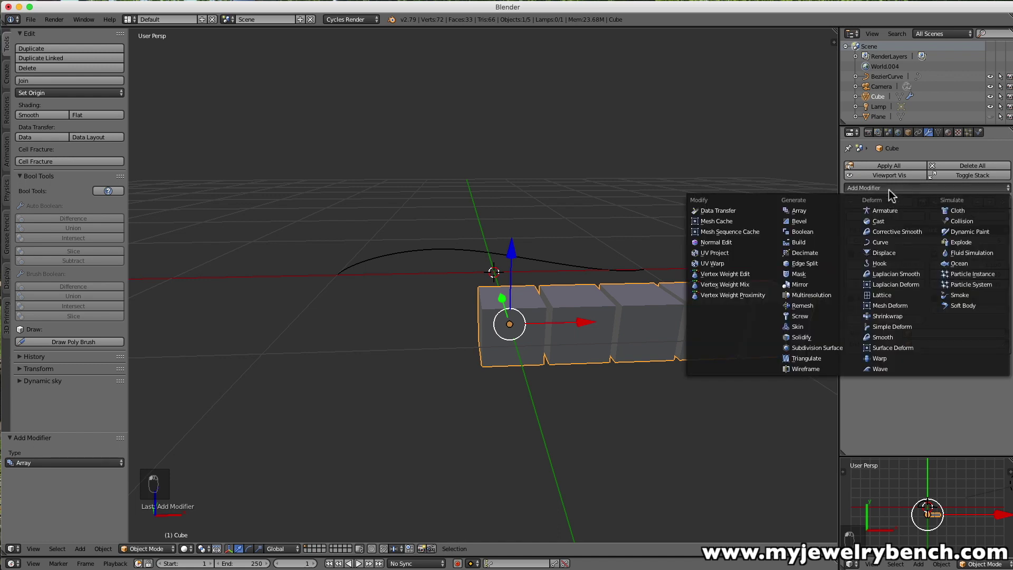
left_click(881, 246)
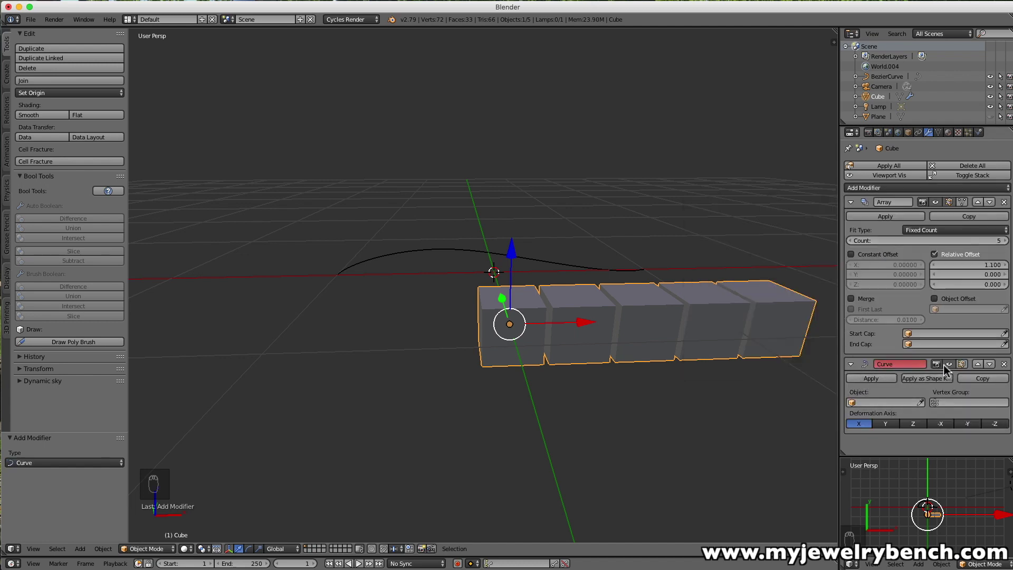
left_click(869, 404)
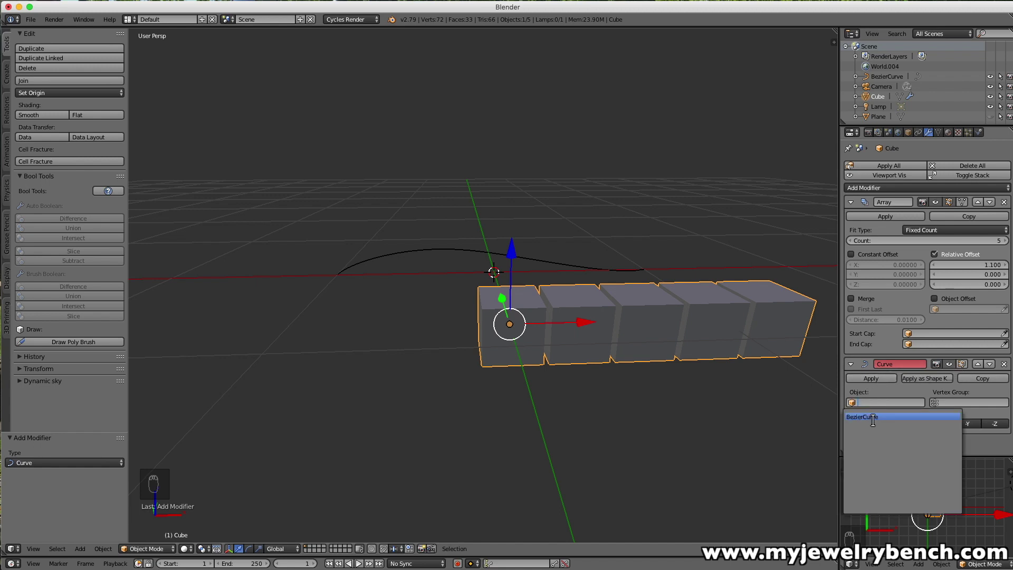
left_click(871, 416)
- Slide the cube back and forth on X along the curve, ending with a move of about -0.51, and set the array count to 6
middle_click_drag(434, 259, 528, 316)
left_click_drag(584, 340, 693, 263)
left_click_drag(642, 285, 580, 222)
middle_click_drag(456, 216, 460, 232)
left_click_drag(677, 242, 608, 252)
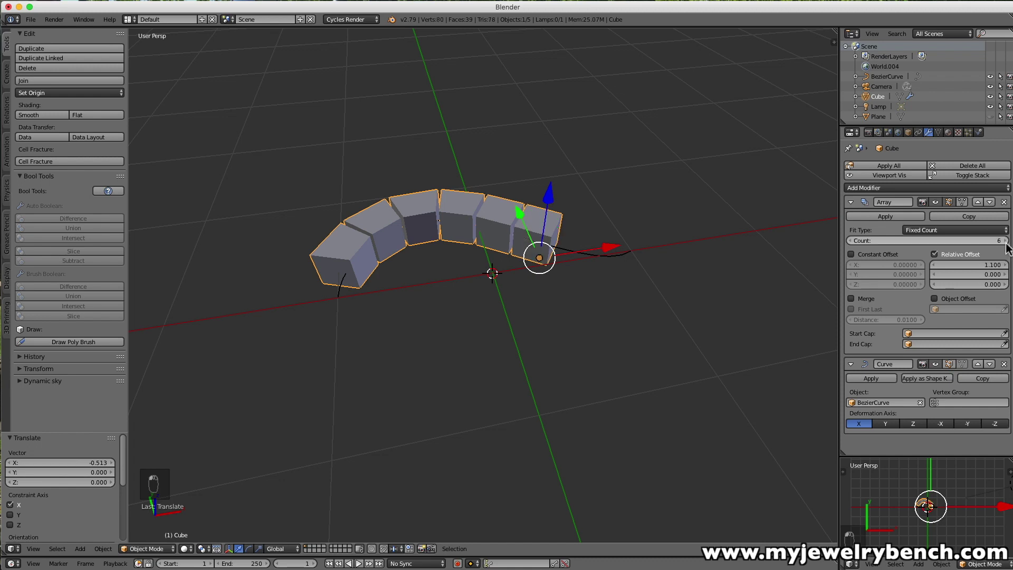
- Set the array count to 7 and shift the cube along X by about 0.11 and another 0.09 units
left_click_drag(616, 253, 632, 281)
middle_click_drag(336, 199, 388, 206)
scroll(392, 204, "up", 3)
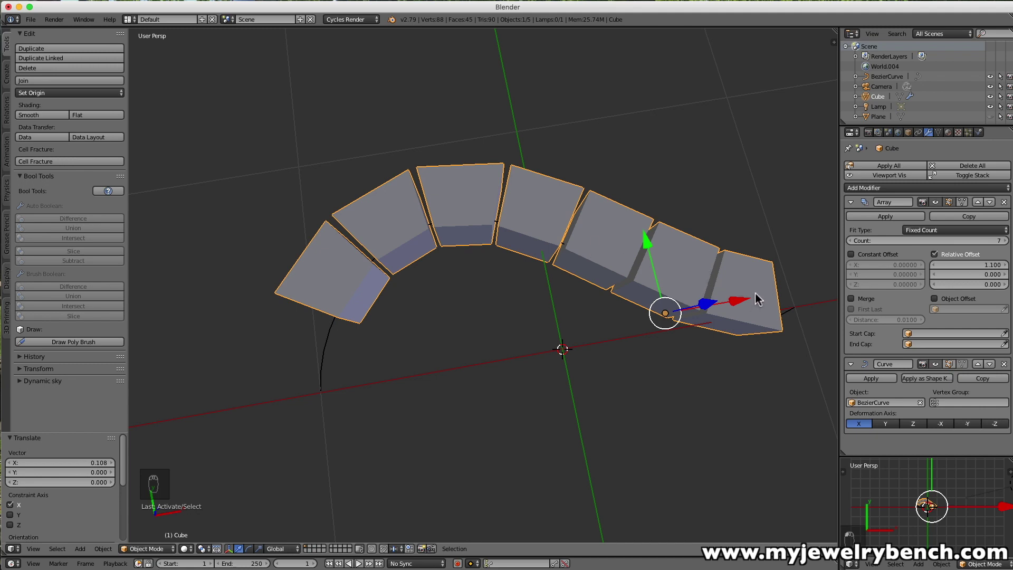
left_click_drag(736, 305, 768, 274)
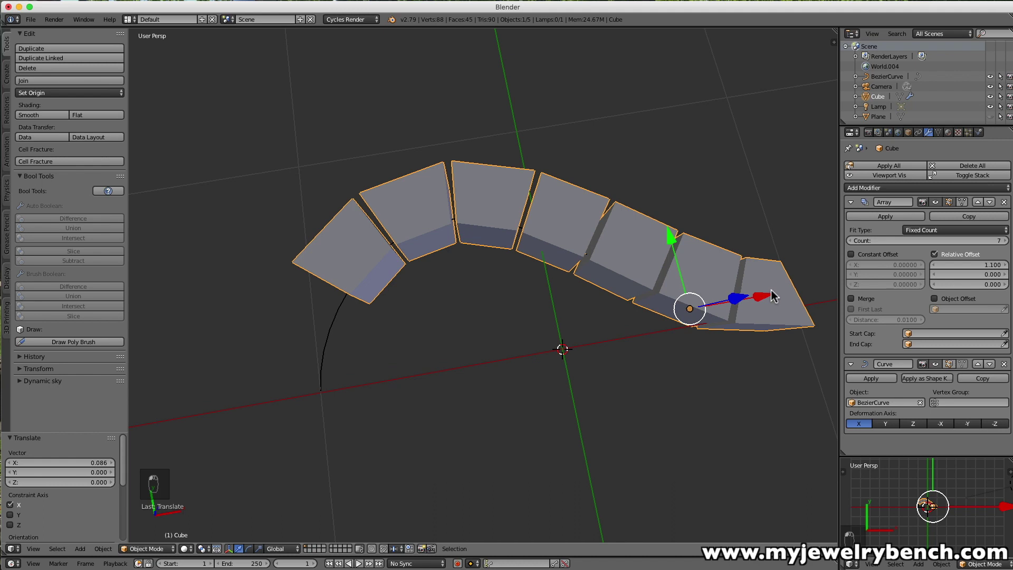
- Inspect the curved row of cubes from above and at an angle, and delete the cube, leaving only the curve
key("KP_7")
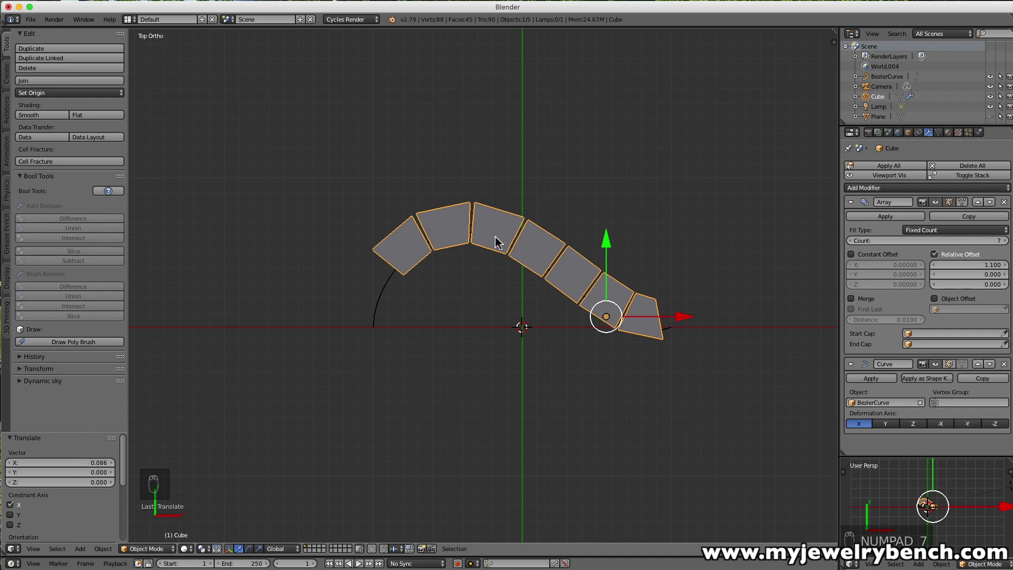
middle_click_drag(495, 243, 463, 203)
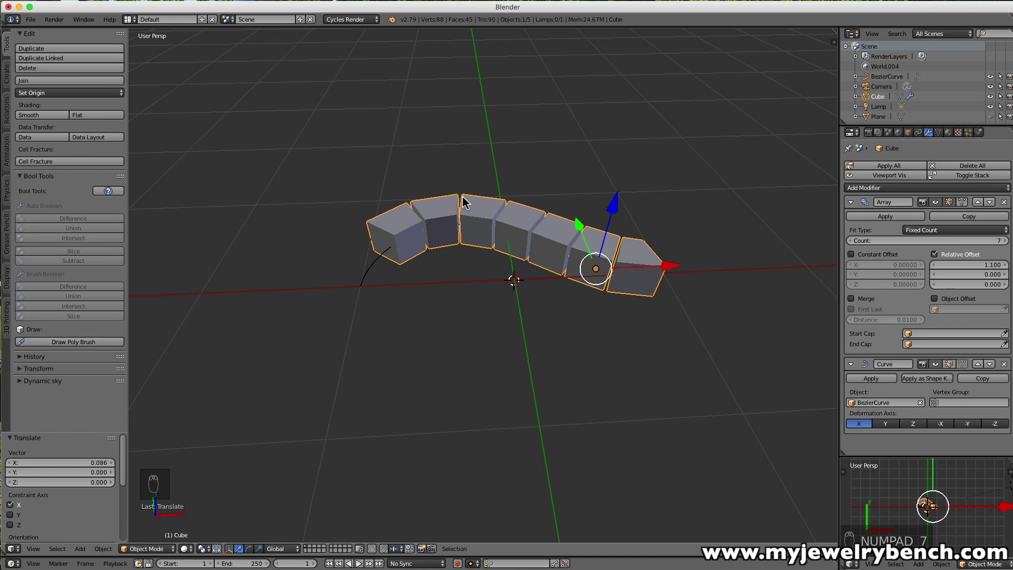
middle_click_drag(508, 235, 481, 232)
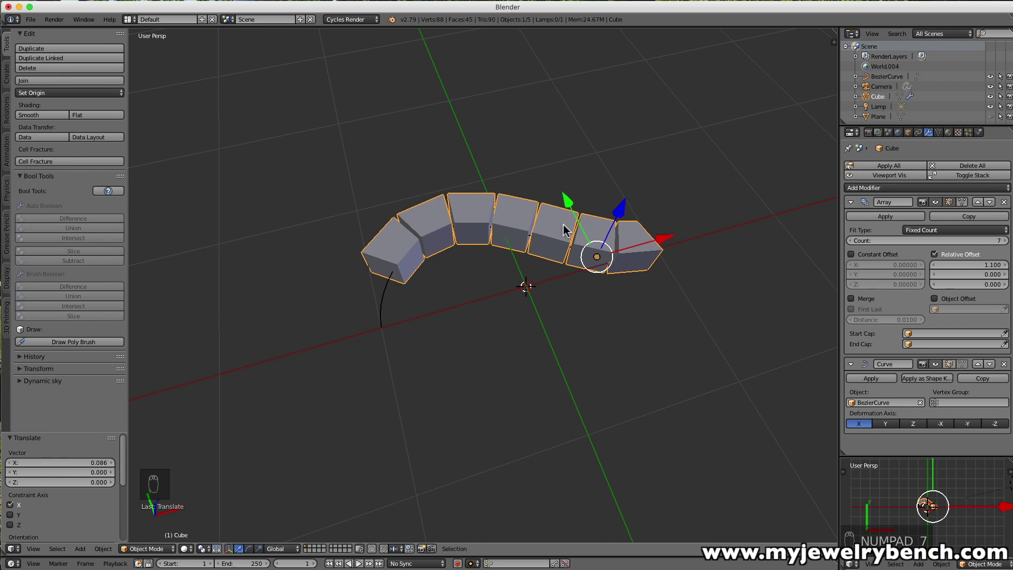
key("x")
left_click(504, 238)
middle_click_drag(480, 343, 465, 318)
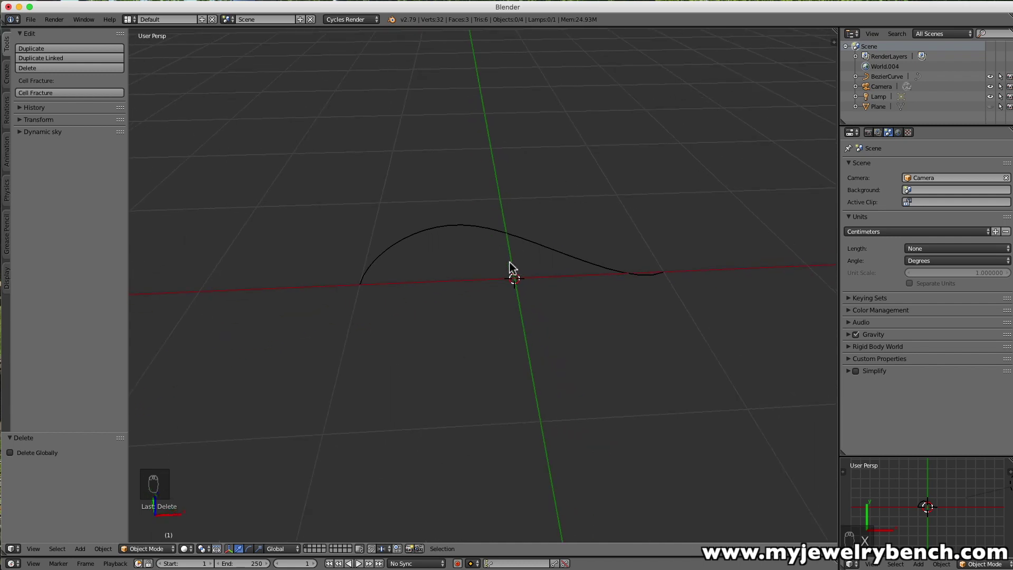
key("ctrl+shift+alt+a")
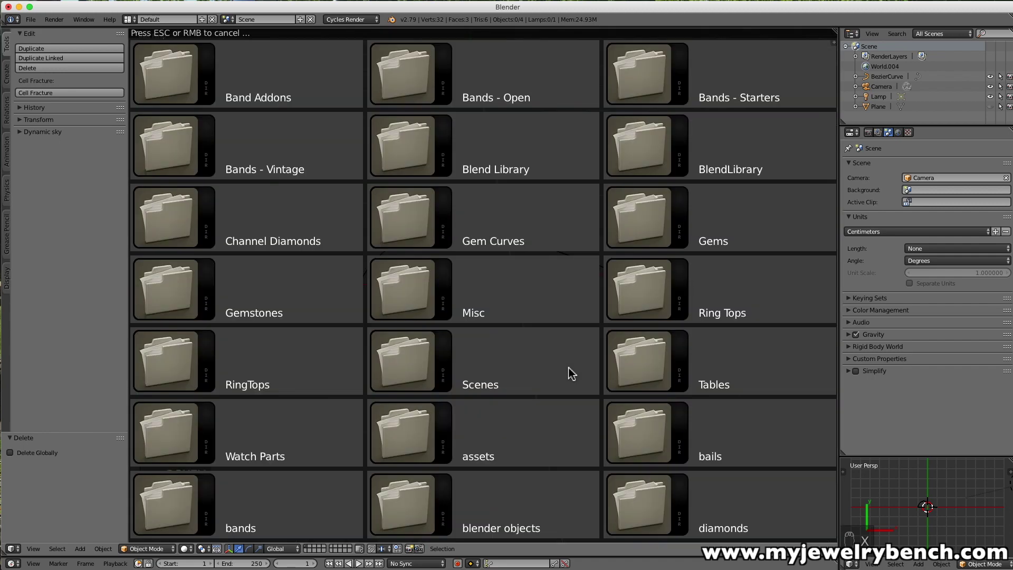
scroll(280, 411, "down", 4)
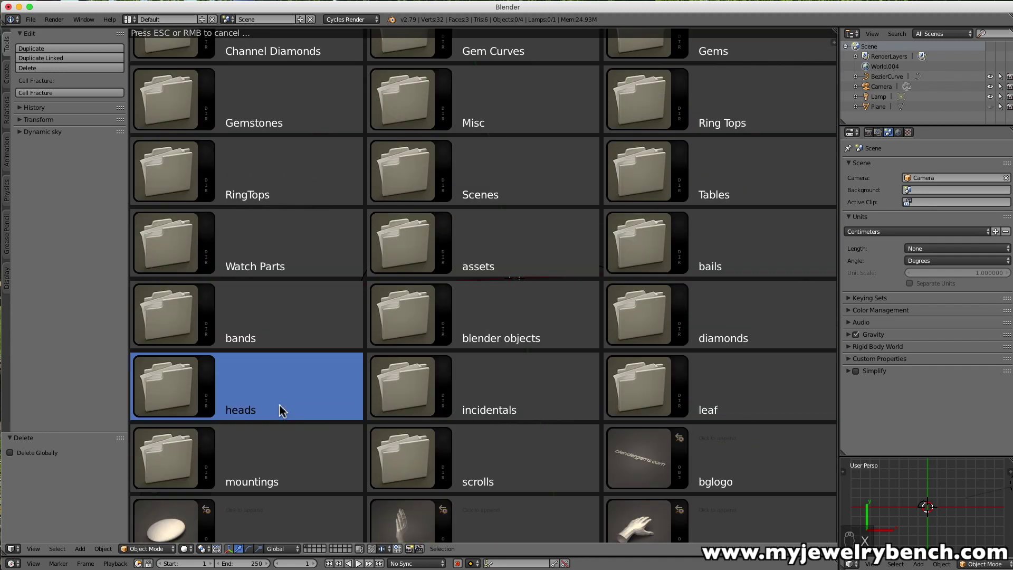
scroll(283, 418, "down", 4)
scroll(298, 413, "up", 2)
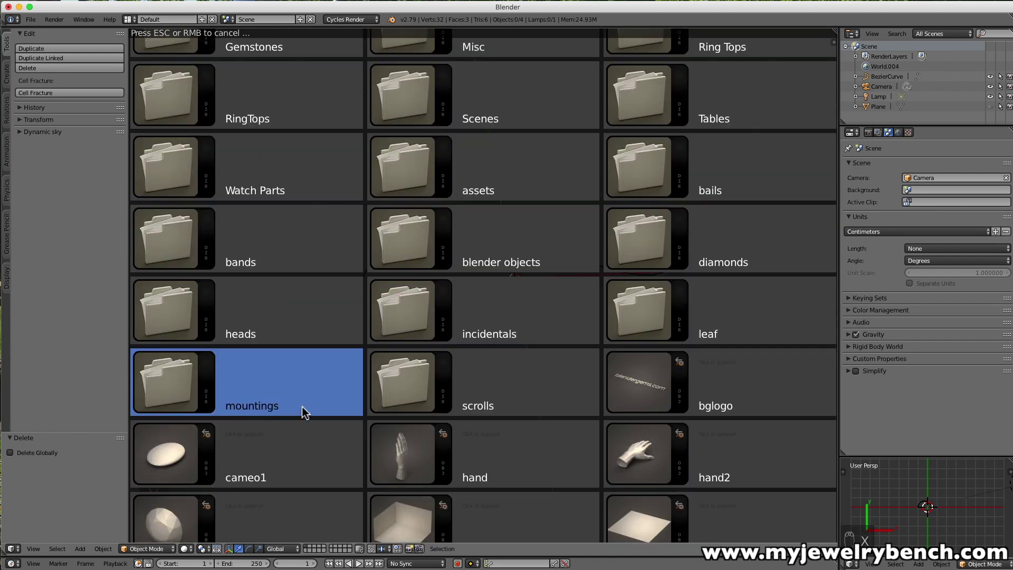
key("Escape")
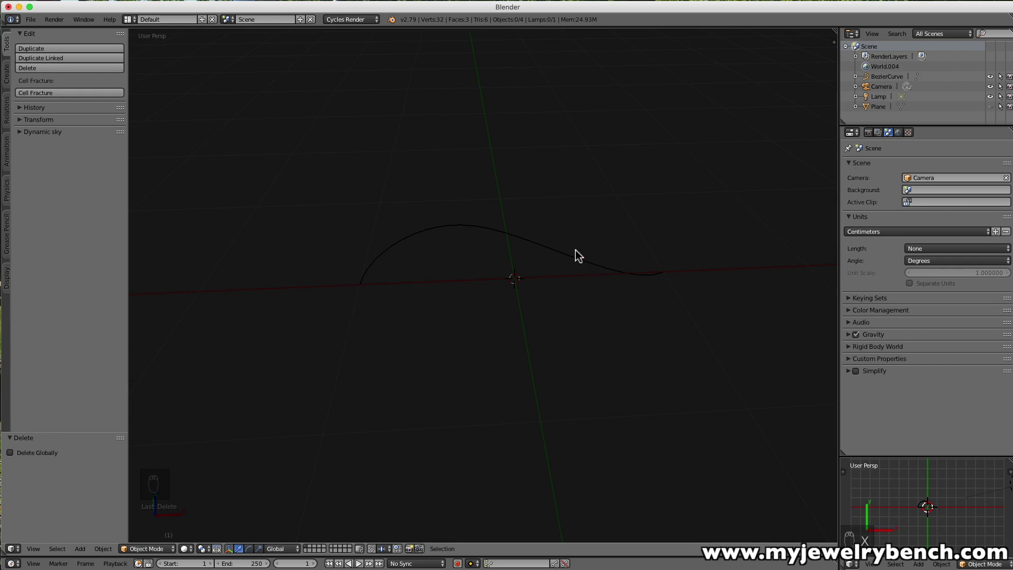
- Append the rounddiamond asset from the diamonds folder of the Asset Flinger library and scale it down by a factor of about 0.81
key("super+shift+a")
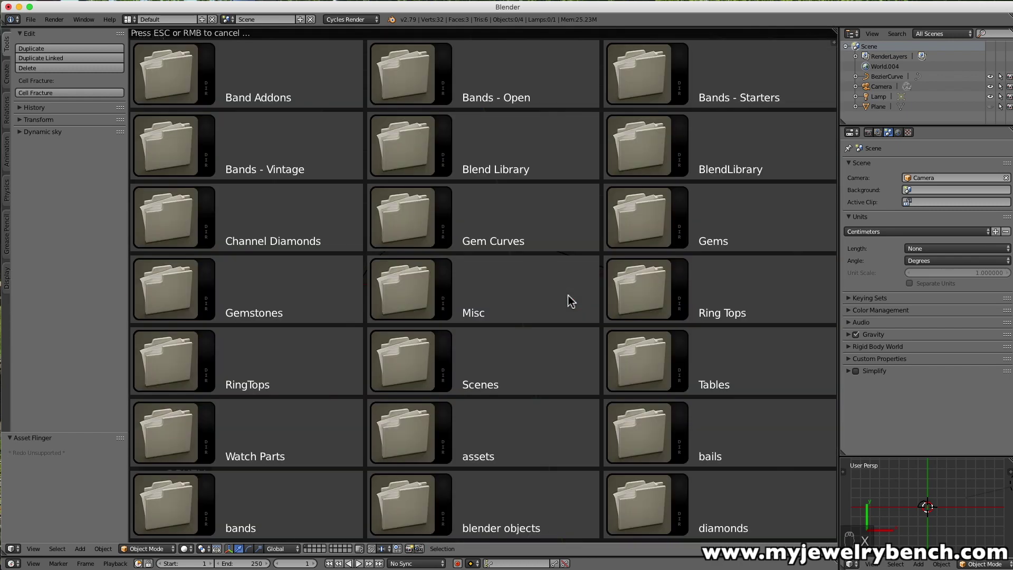
scroll(686, 297, "down", 2)
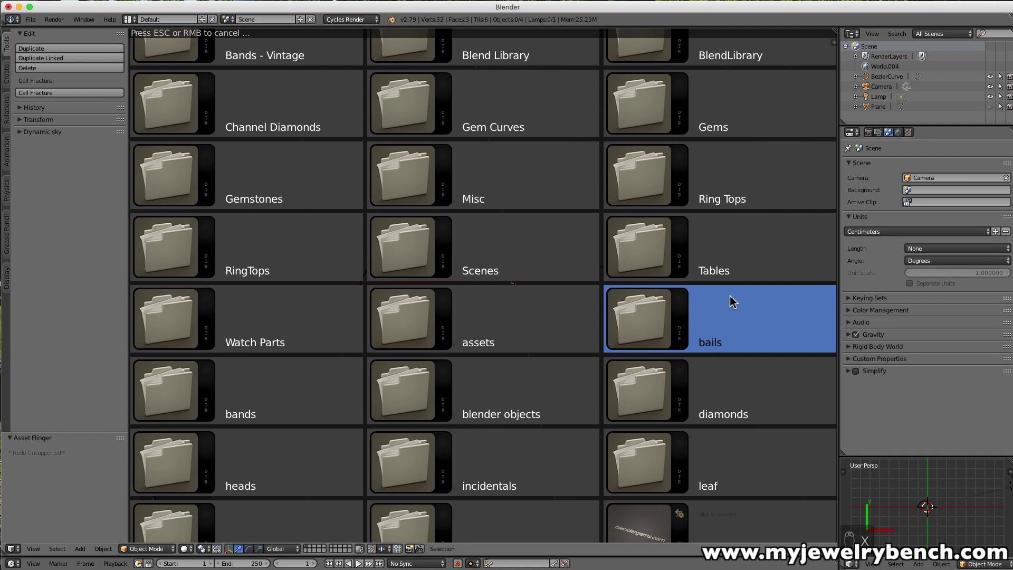
left_click(733, 385)
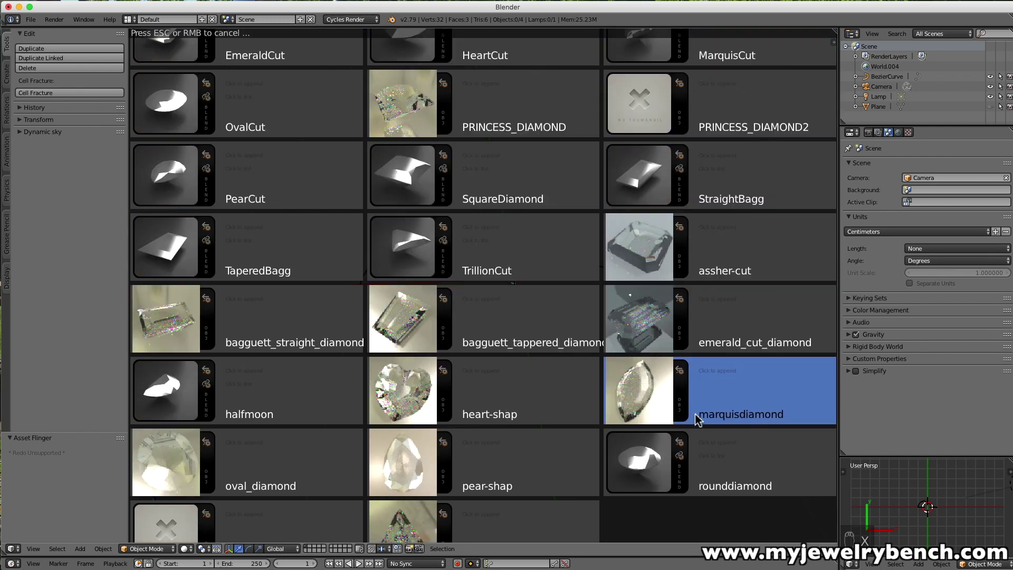
scroll(590, 426, "down", 1)
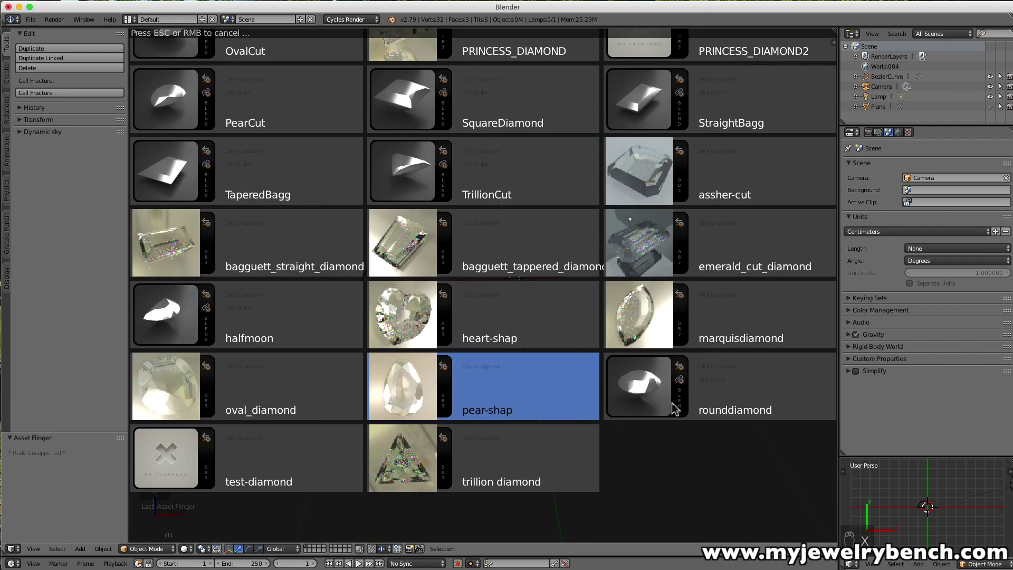
left_click(720, 368)
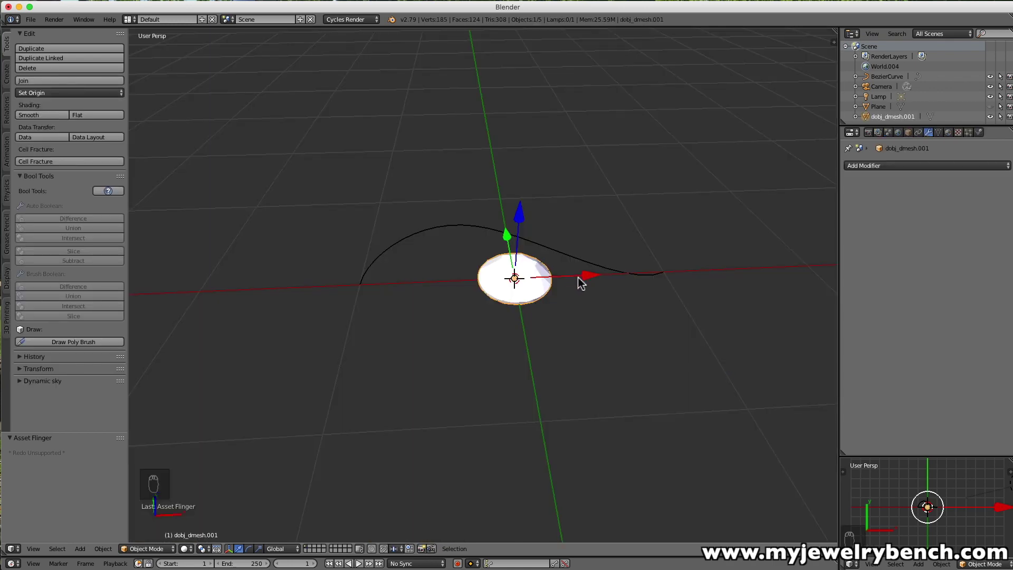
key("s")
left_click(591, 339)
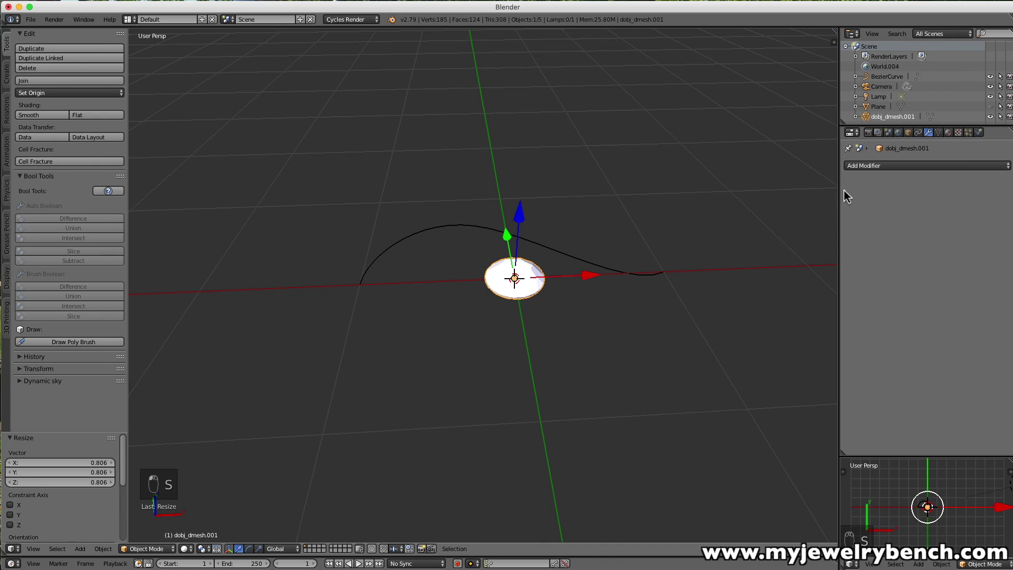
- Add an Array modifier to the diamond with a count of 6 and relative X offset of 1.1, and scale it by about 0.74
left_click(901, 165)
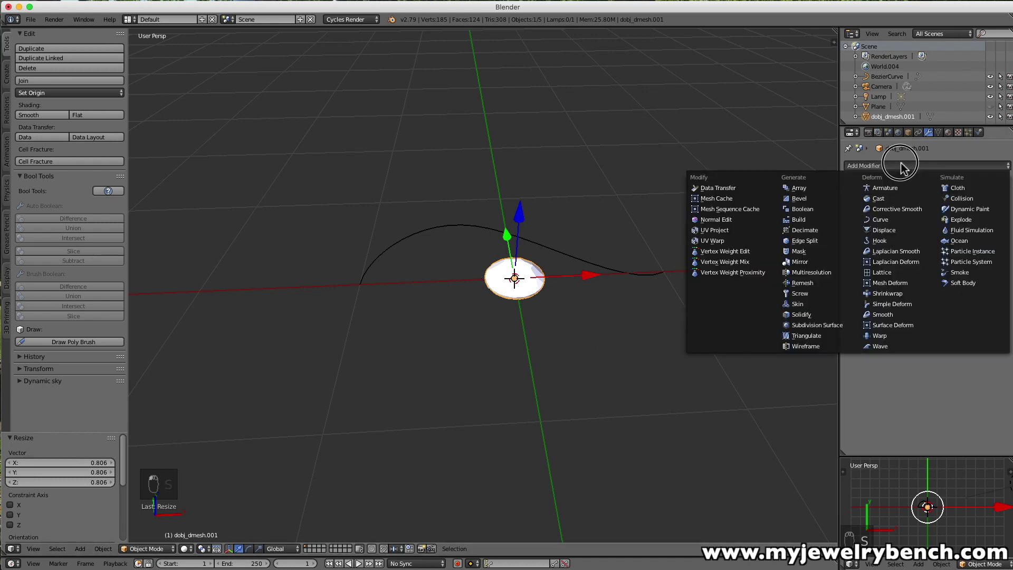
left_click(799, 188)
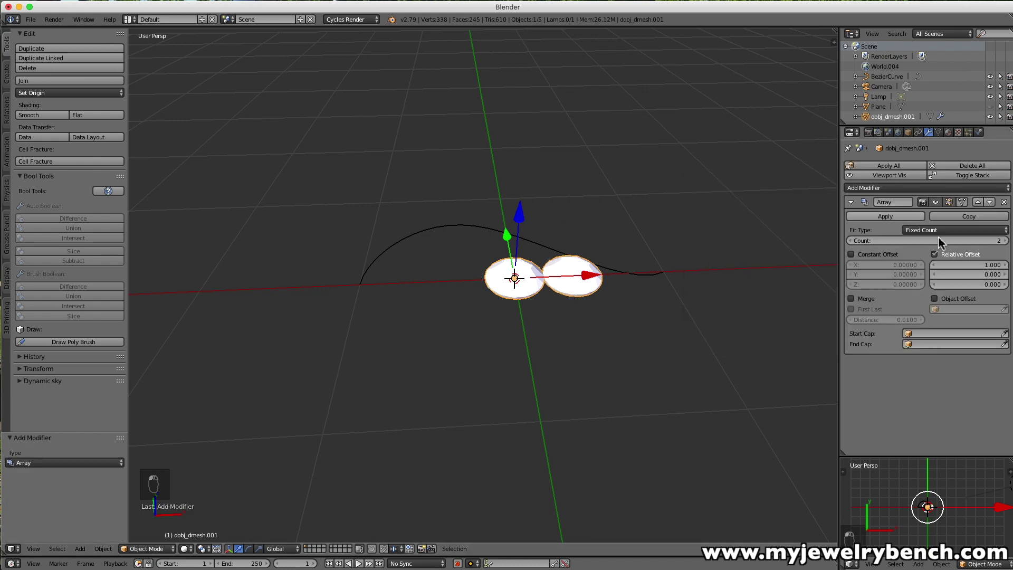
left_click(1006, 242)
left_click(1006, 241)
left_click(1006, 241)
left_click(1006, 241)
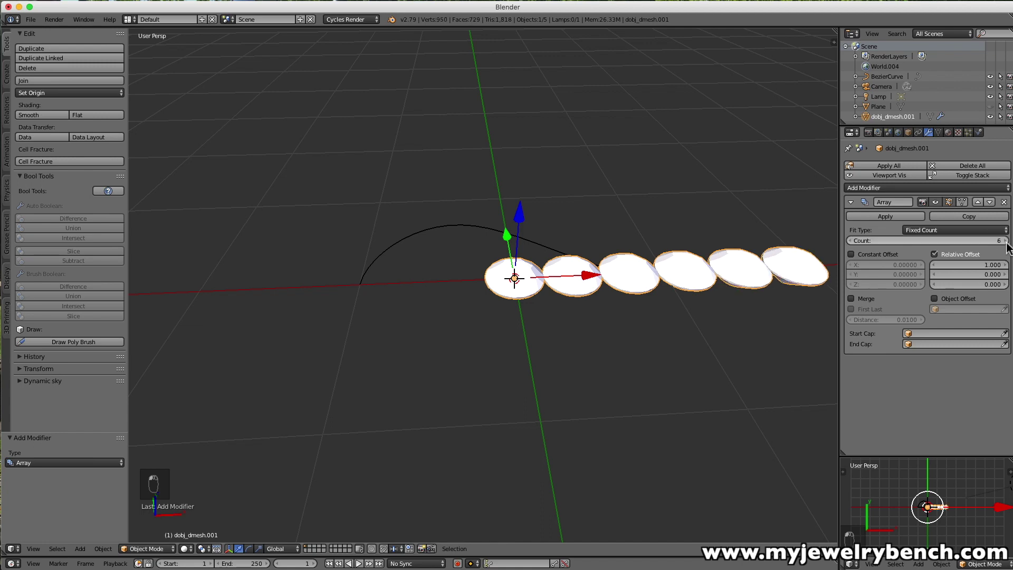
left_click(1005, 265)
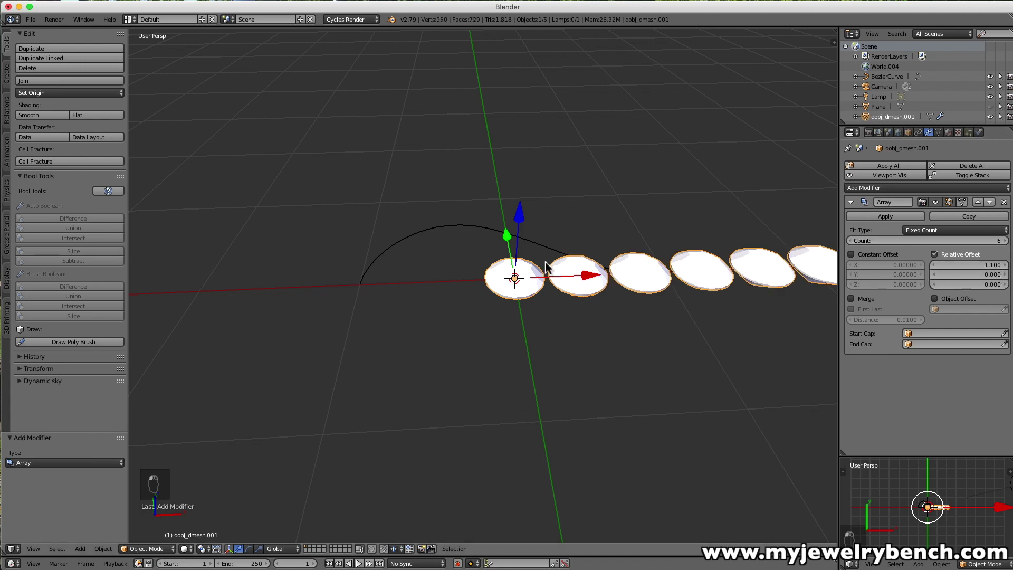
key("s")
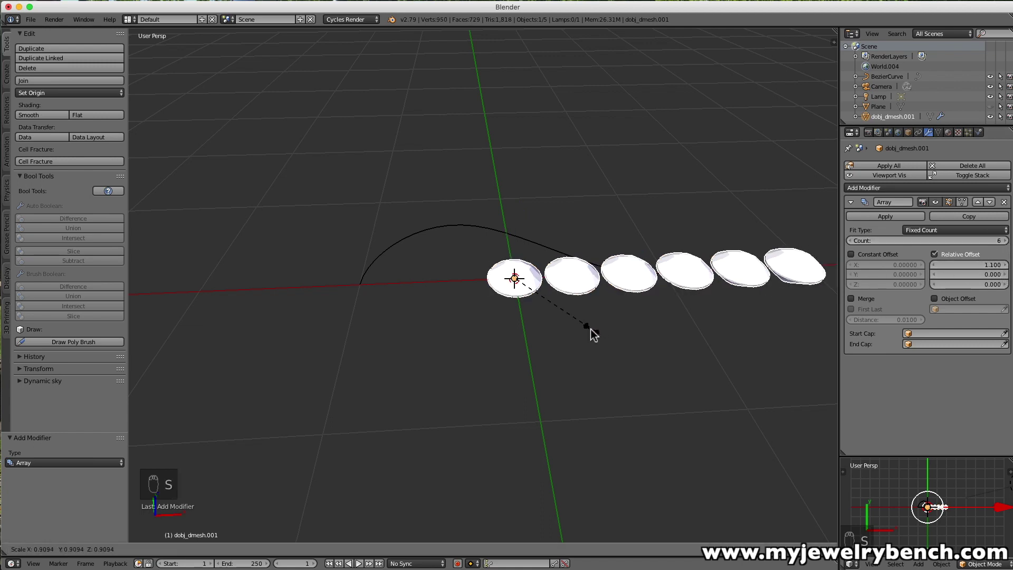
left_click(574, 326)
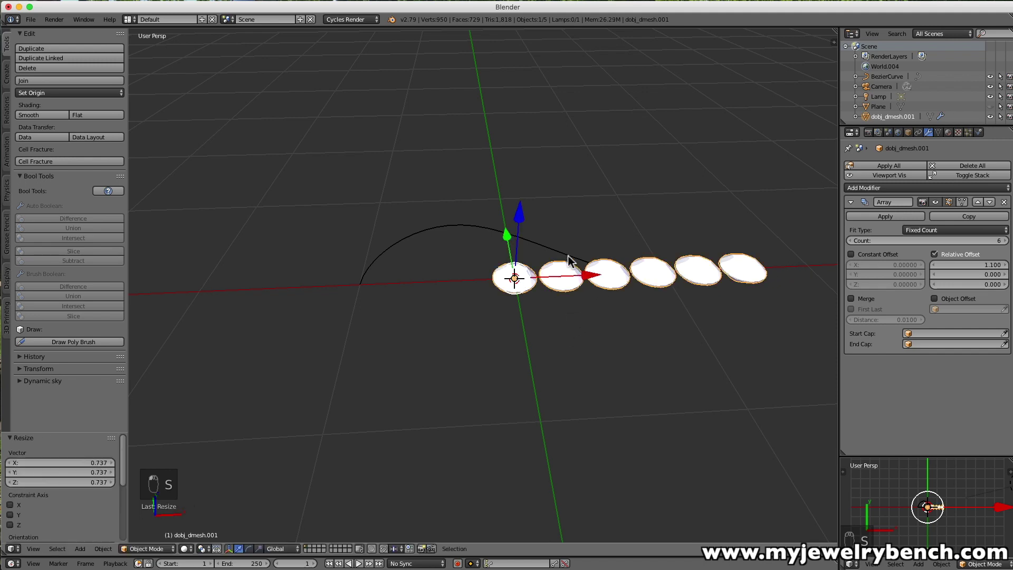
- Add a Curve modifier to the diamond with BezierCurve as its object
left_click(875, 188)
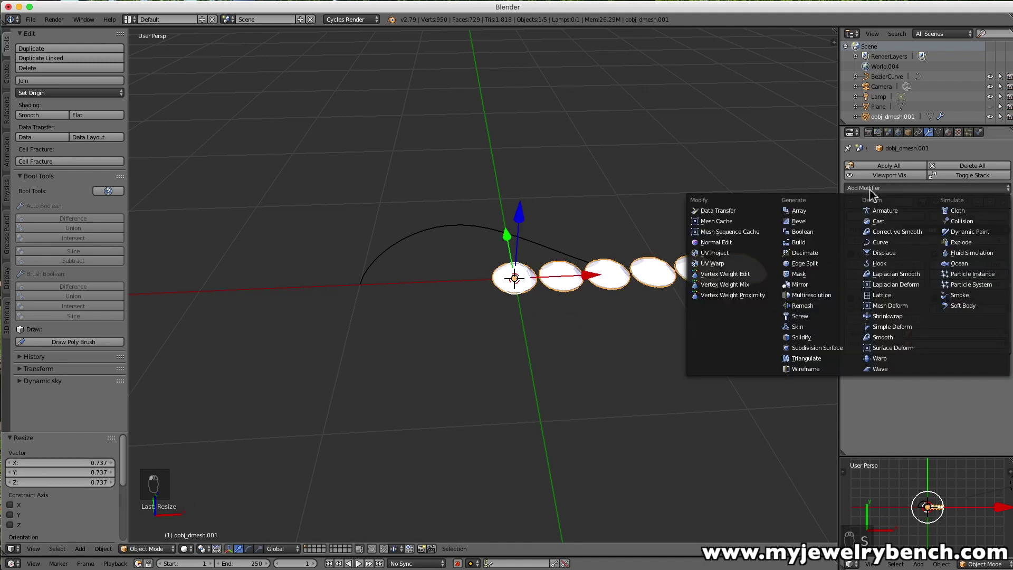
left_click(884, 242)
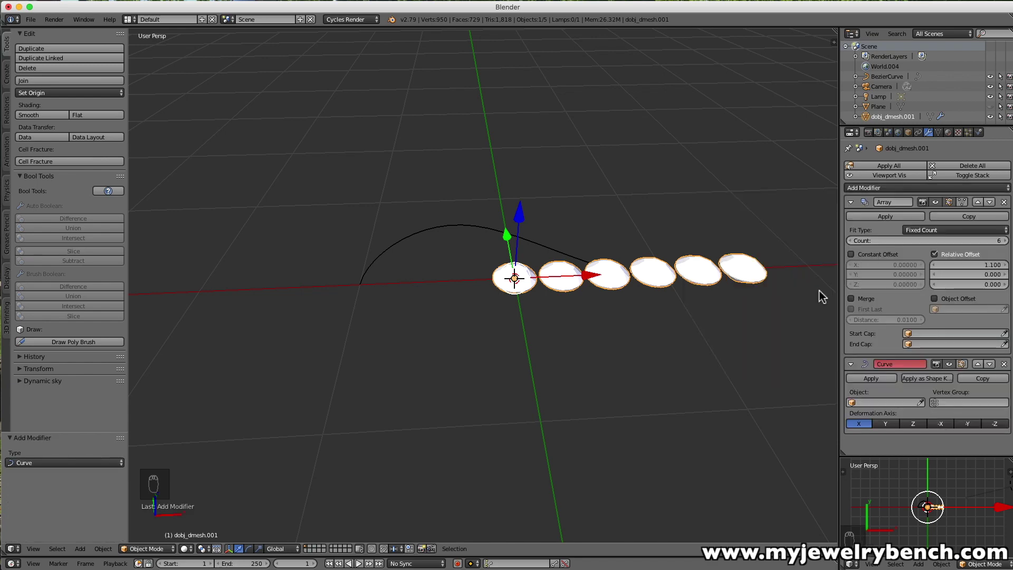
left_click(876, 403)
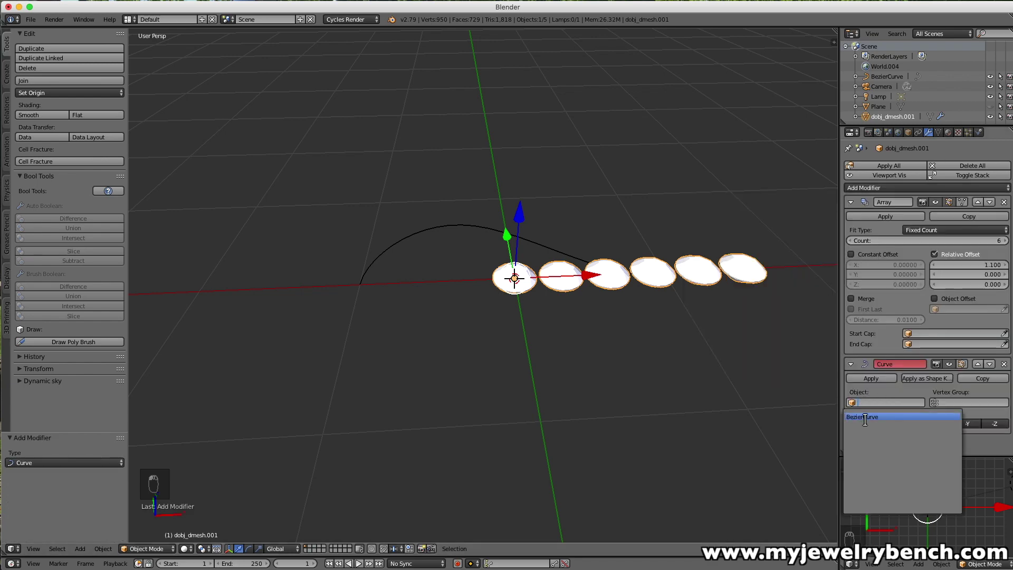
left_click(865, 417)
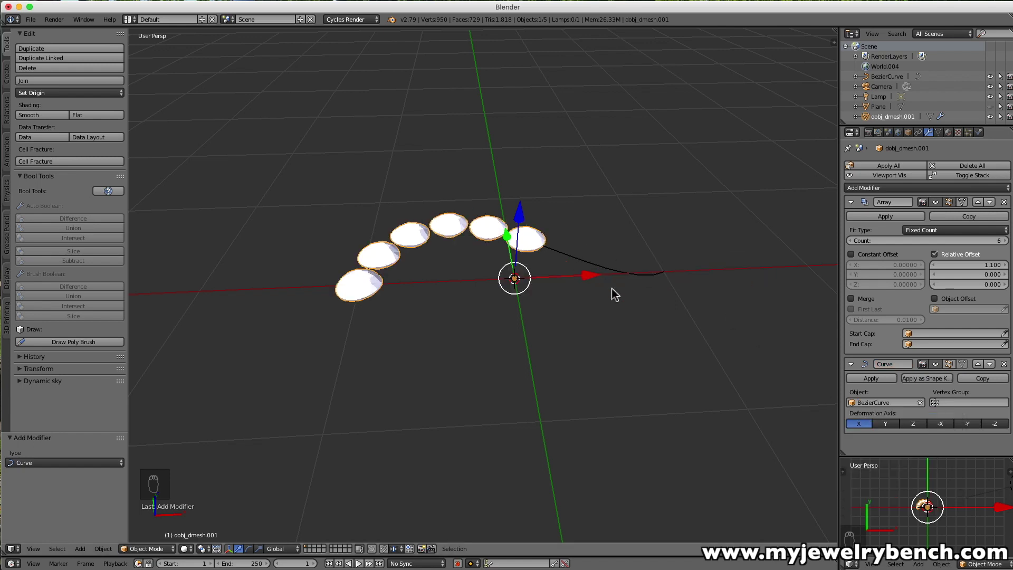
- Move the diamond about 0.42 units along X on the curve and scale it up uniformly by a factor of about 1.25
left_click_drag(584, 281, 642, 285)
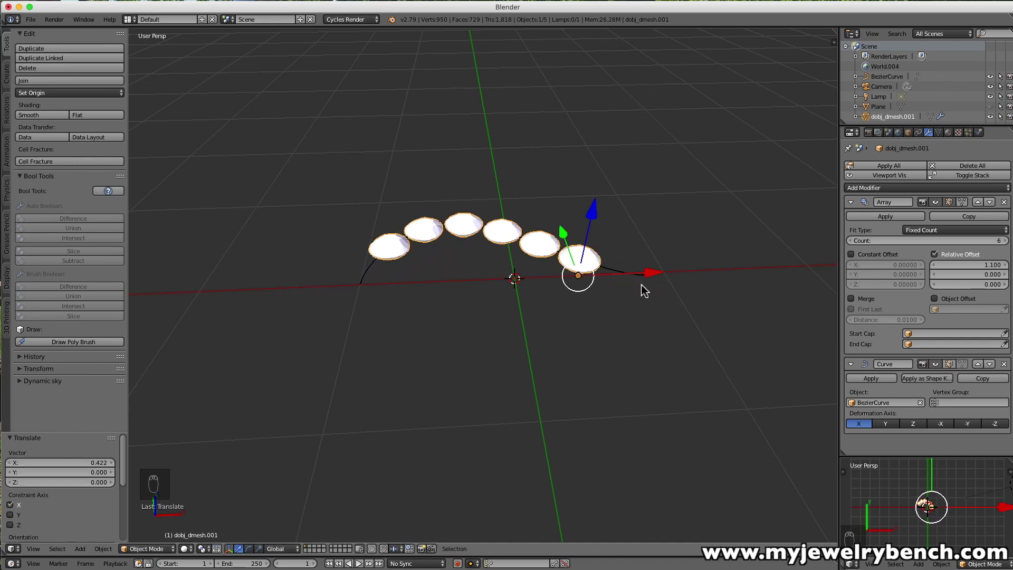
mouse_move(369, 260)
middle_mouse_down()
mouse_move(407, 210)
mouse_move(385, 256)
mouse_move(389, 272)
mouse_move(384, 265)
middle_mouse_up()
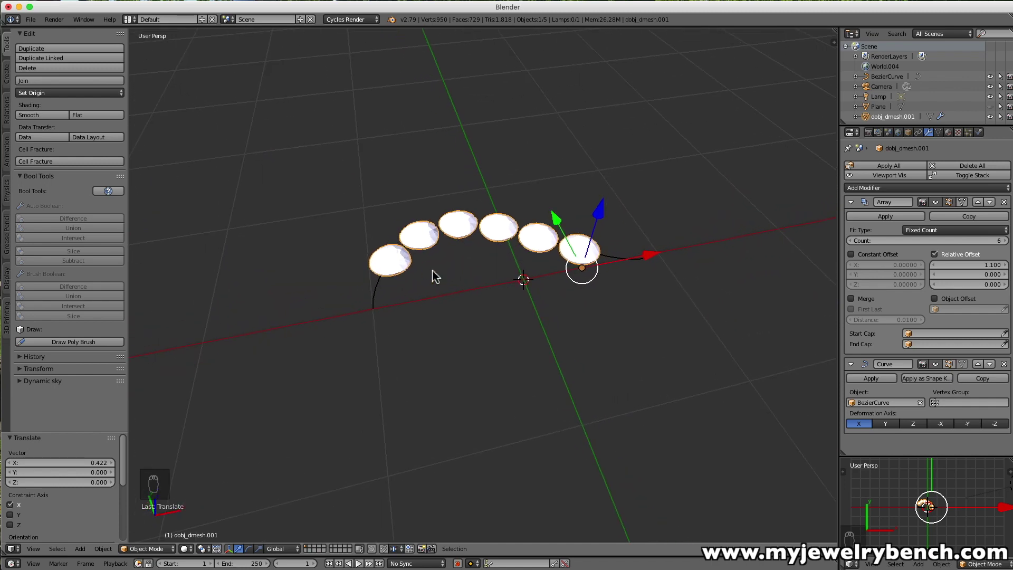
key("s")
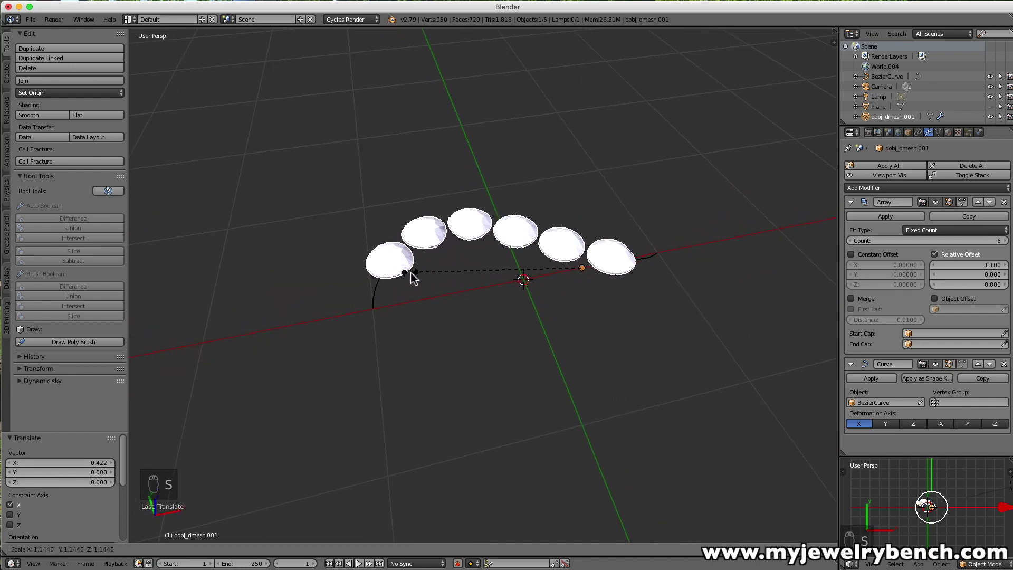
left_click(399, 279)
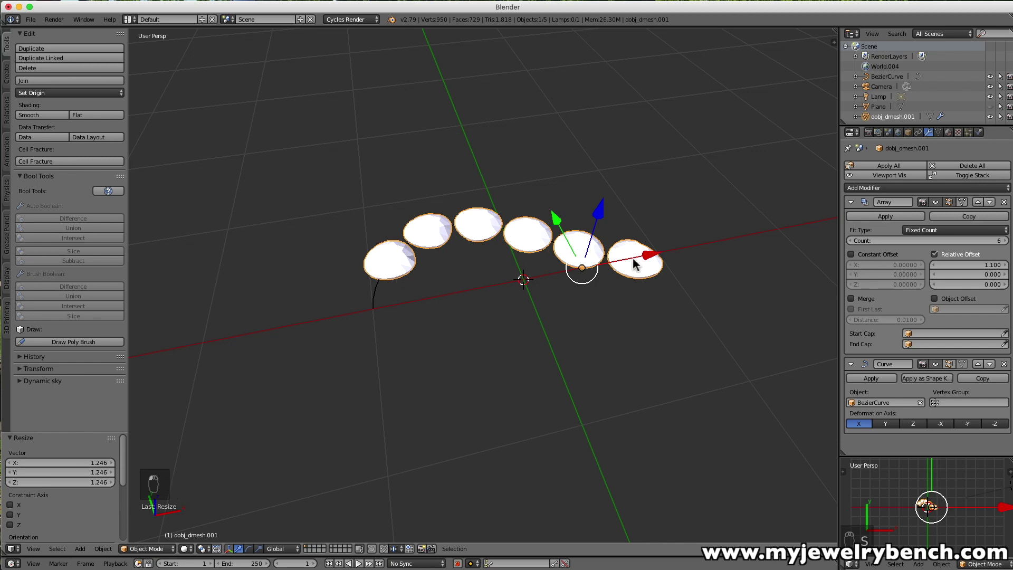
- Move the arrayed diamond about -0.1 units along X so the row sits better on the curve
left_click_drag(645, 258, 631, 263)
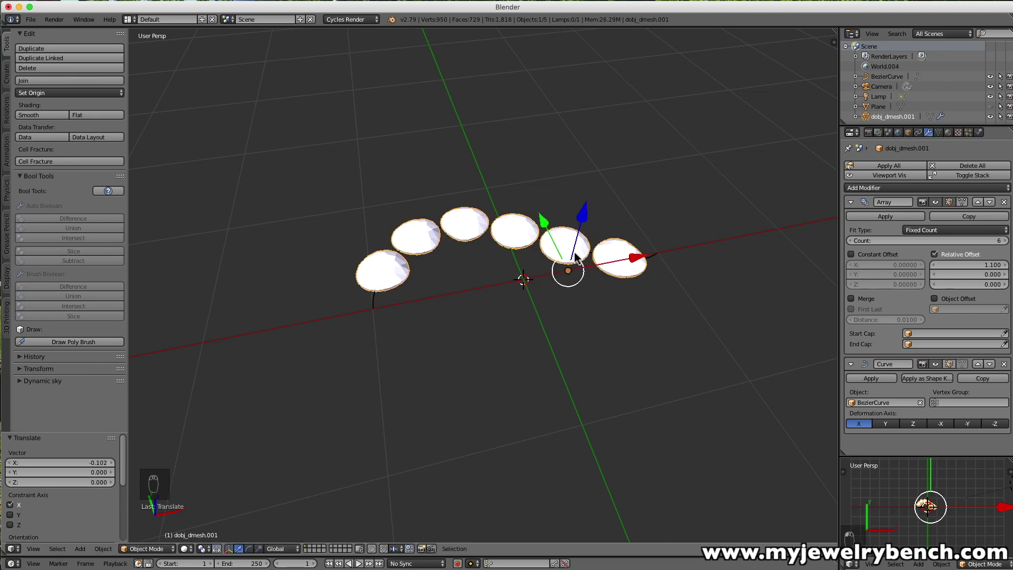
key("KP_7")
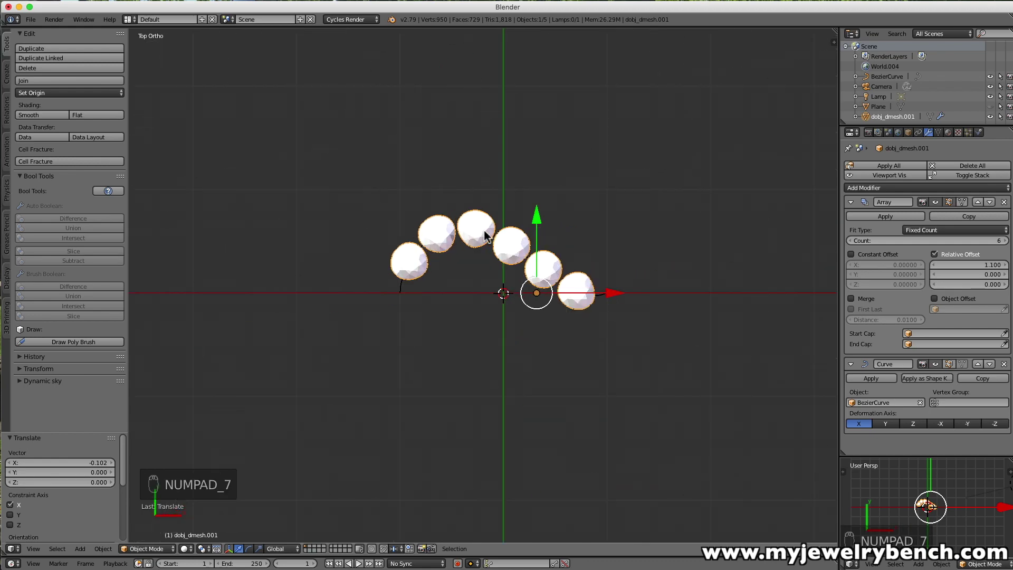
scroll(486, 236, "up", 4)
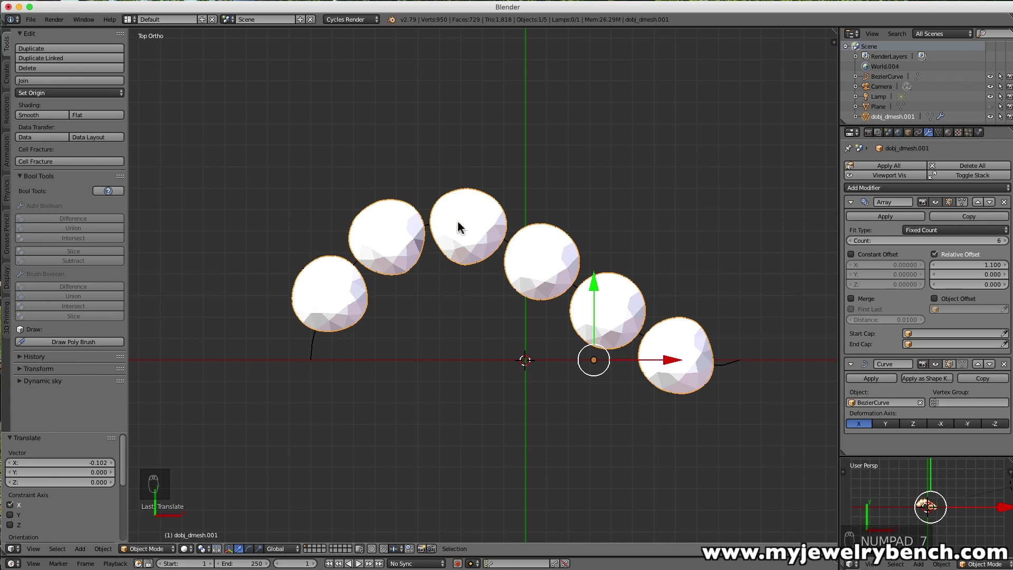
- Clear the object of the diamond's Curve modifier and assign BezierCurve to it again
left_click(920, 403)
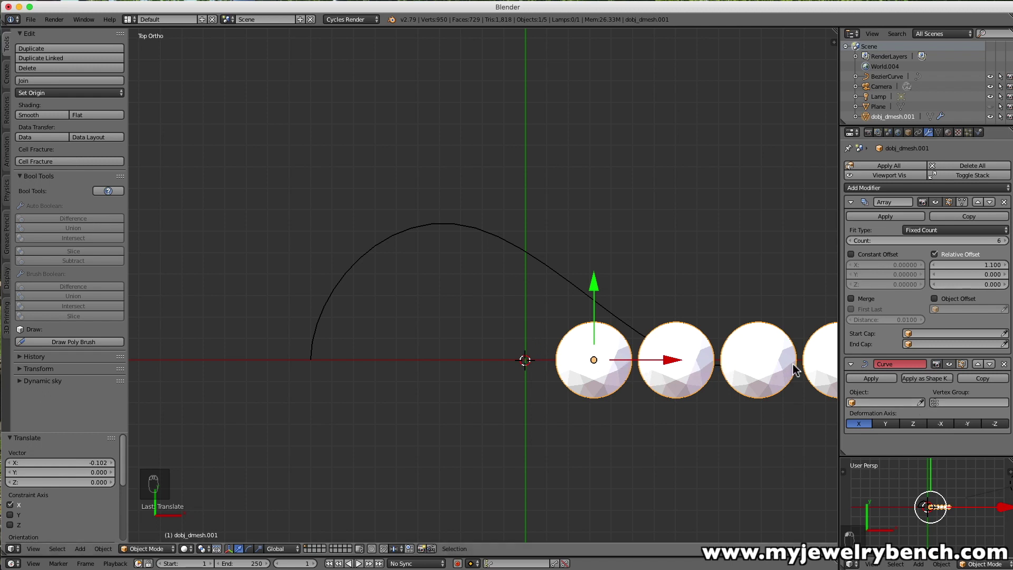
left_click(896, 403)
left_click(882, 414)
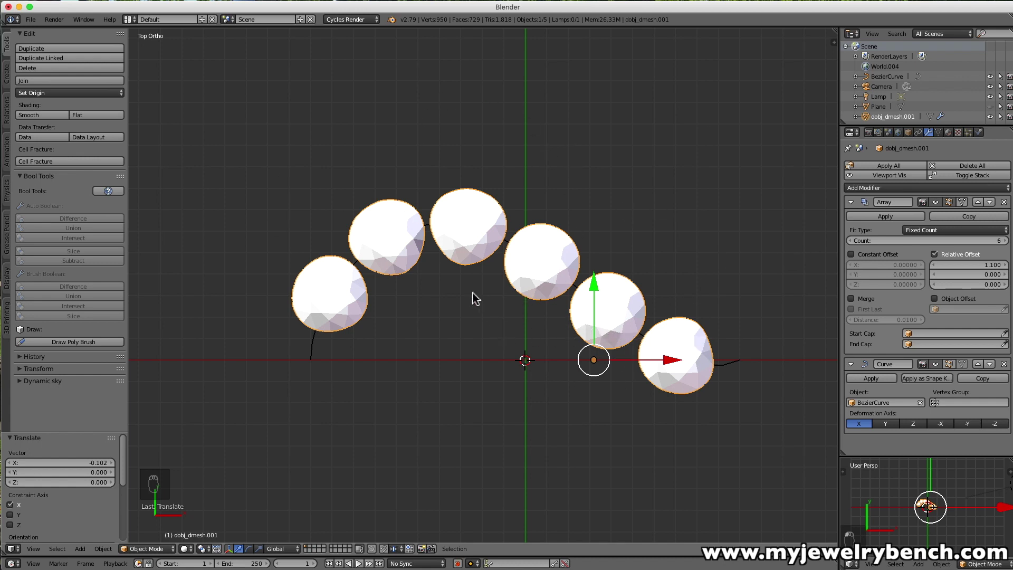
- Delete the arrayed diamond and select the Bezier curve
key("x")
left_click(414, 234)
mouse_move(414, 233)
middle_mouse_down()
mouse_move(427, 341)
mouse_move(420, 224)
middle_mouse_up()
right_click(421, 224)
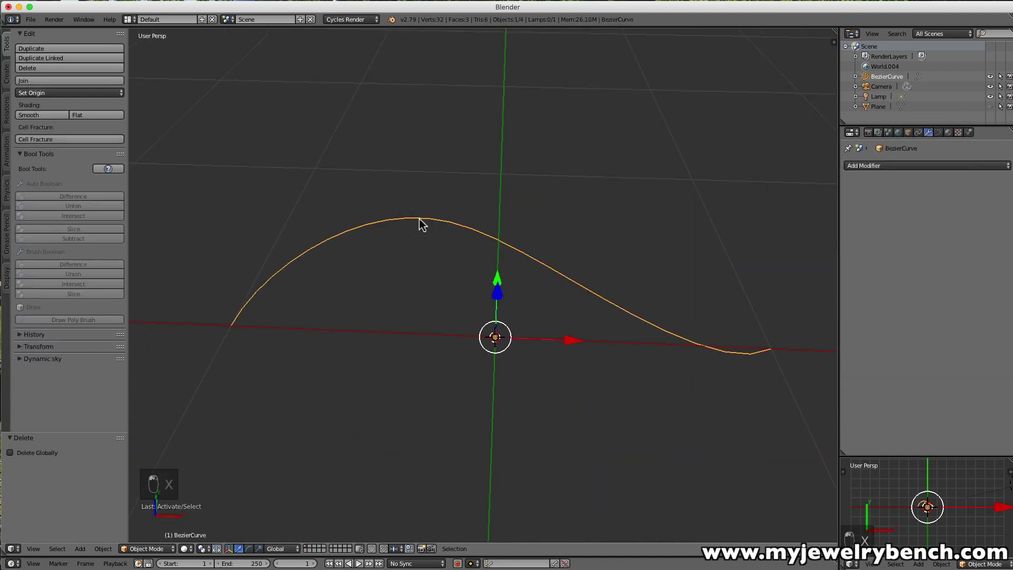
scroll(448, 314, "down", 3)
scroll(453, 320, "up", 4)
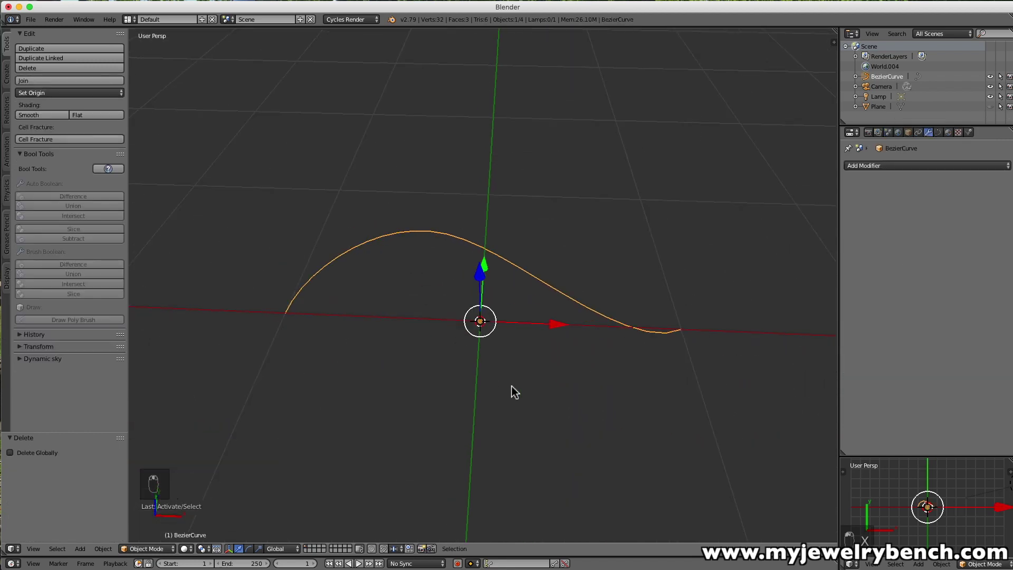
middle_click_drag(471, 314, 462, 305)
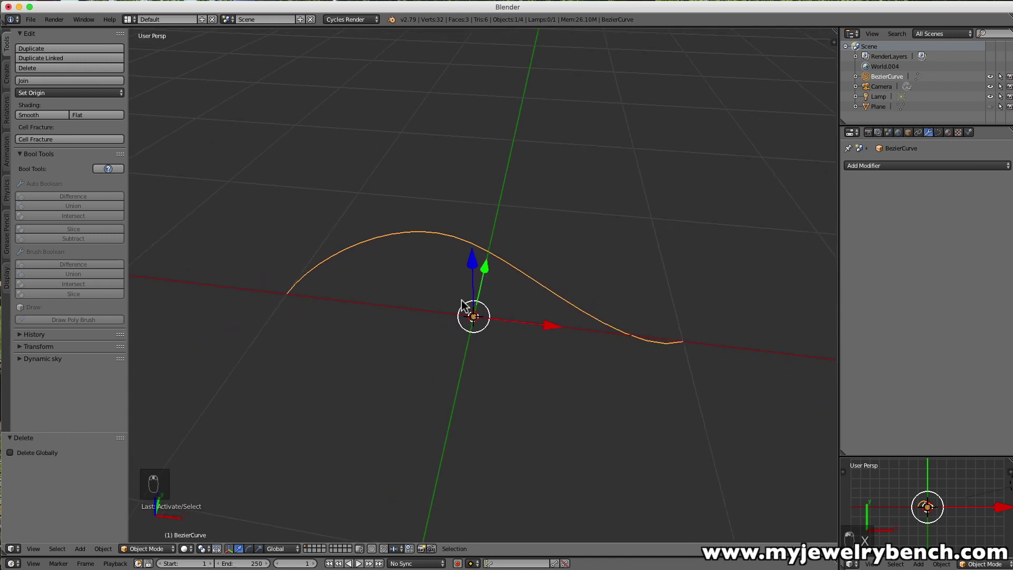
middle_click_drag(362, 220, 380, 247)
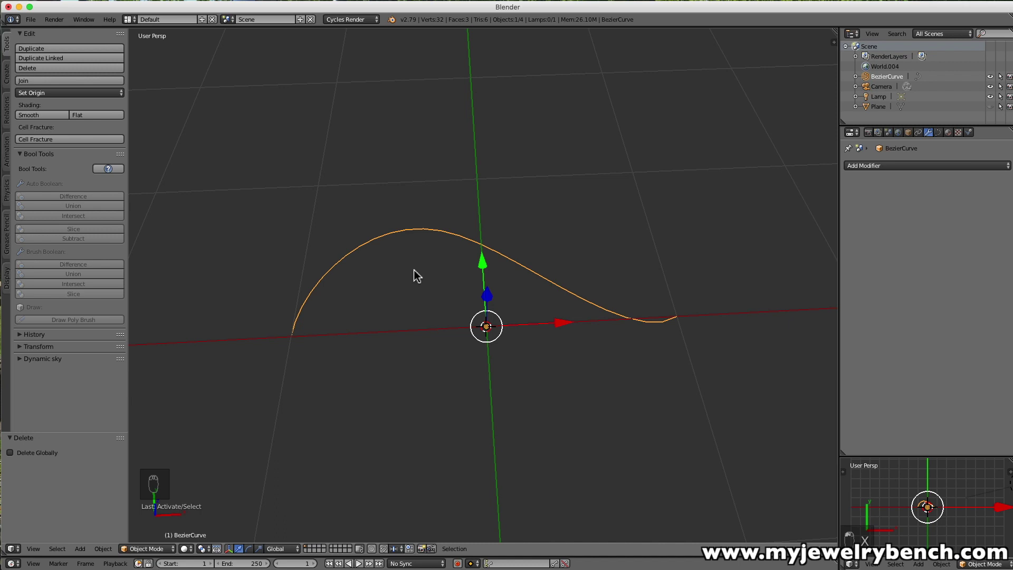
middle_click_drag(438, 315, 426, 294)
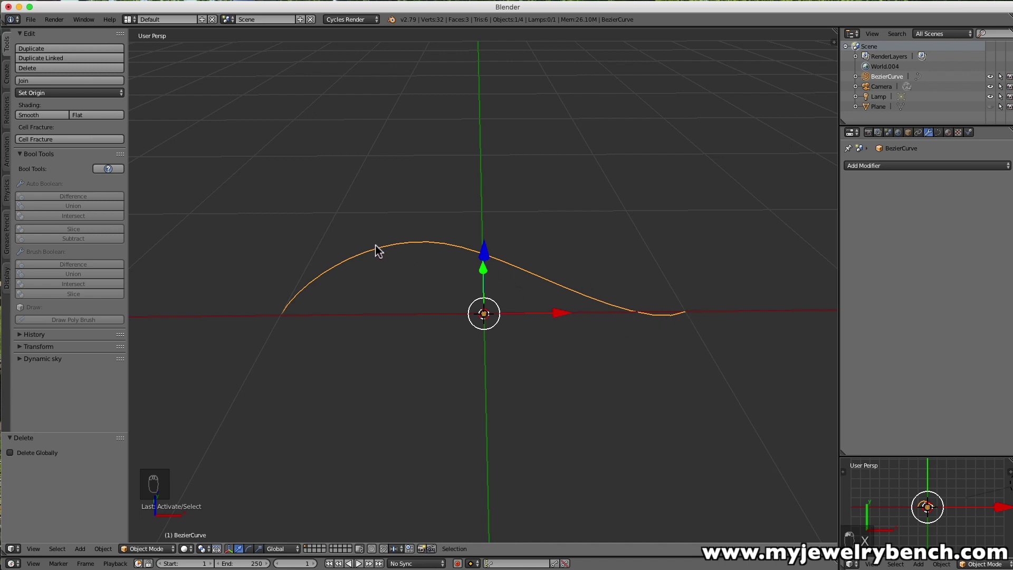
middle_click_drag(475, 316, 501, 317)
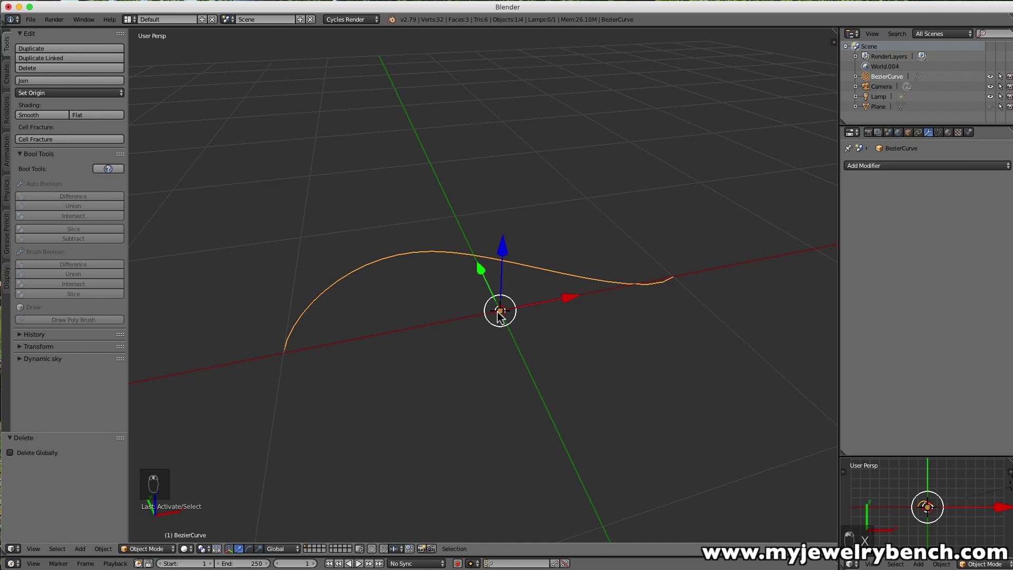
- Add a cube, scale it down to about 0.11, and move it about -0.365 units along X
key("shift+a")
mouse_move(493, 302)
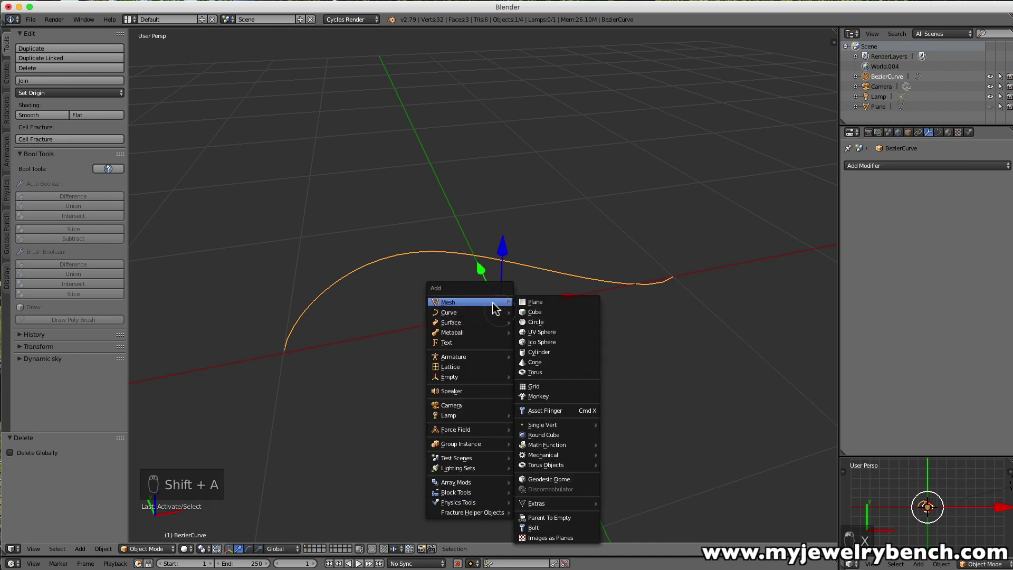
left_click(542, 313)
key("s")
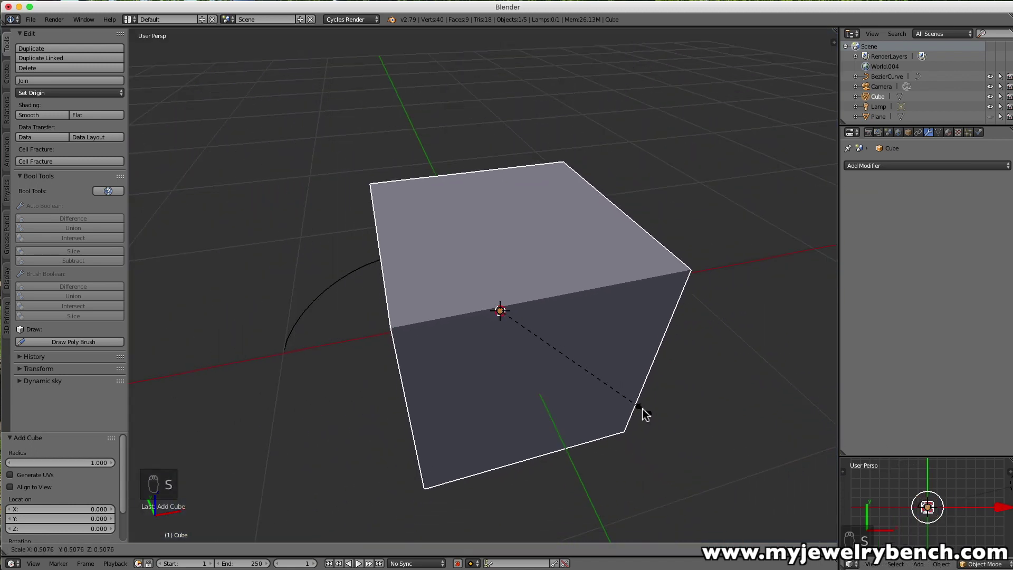
left_click(524, 350)
left_click_drag(559, 296, 498, 310)
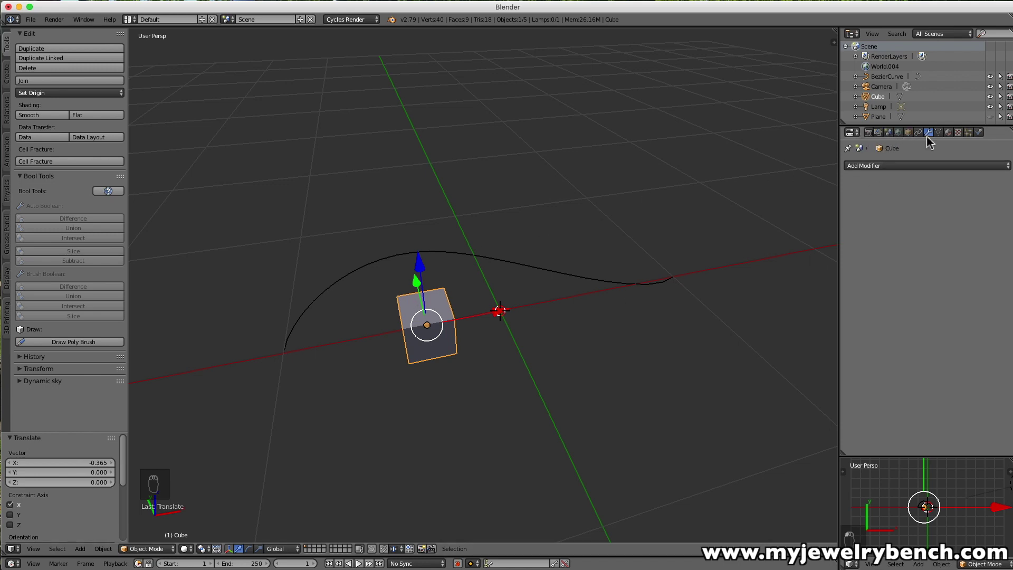
- Set the cube's duplication to Frames with an end frame of 6 and Speed turned off
left_click(908, 133)
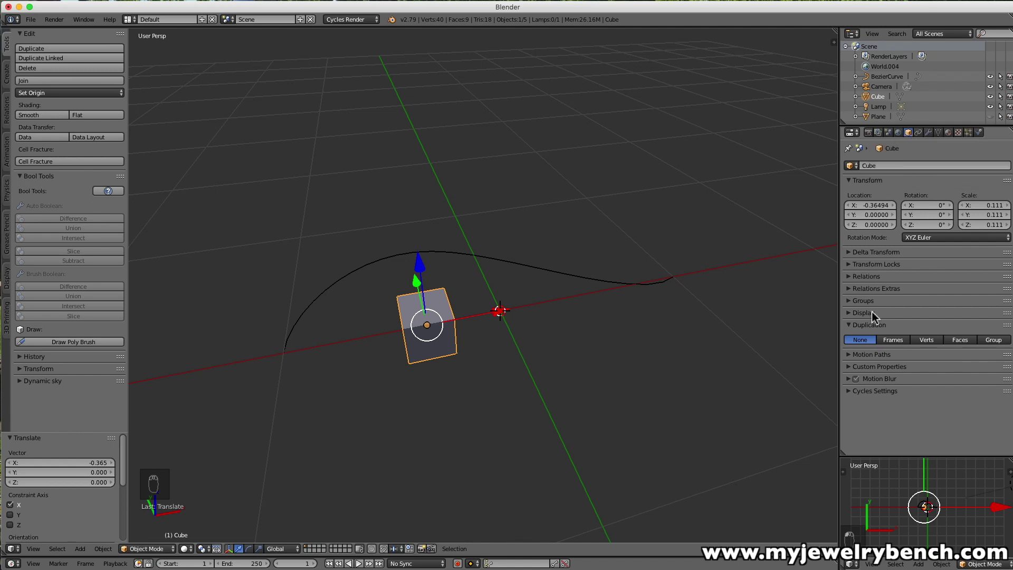
left_click(893, 341)
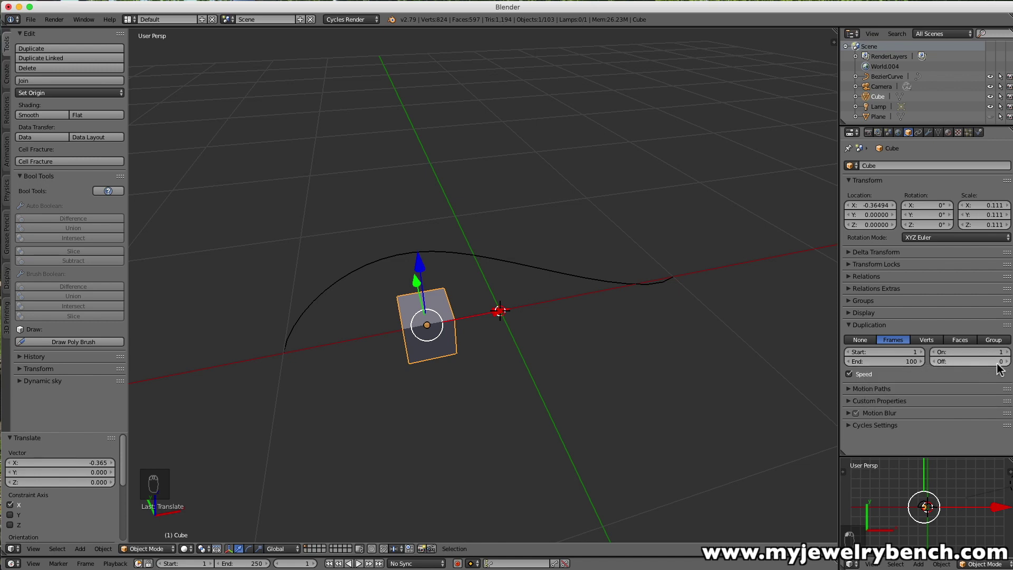
left_click(907, 362)
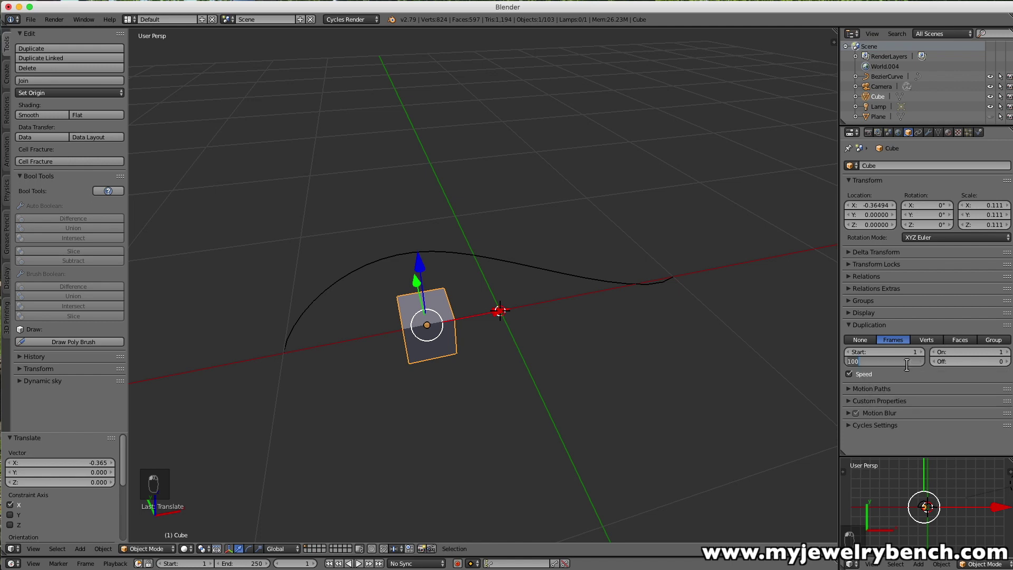
type("6")
key("Return")
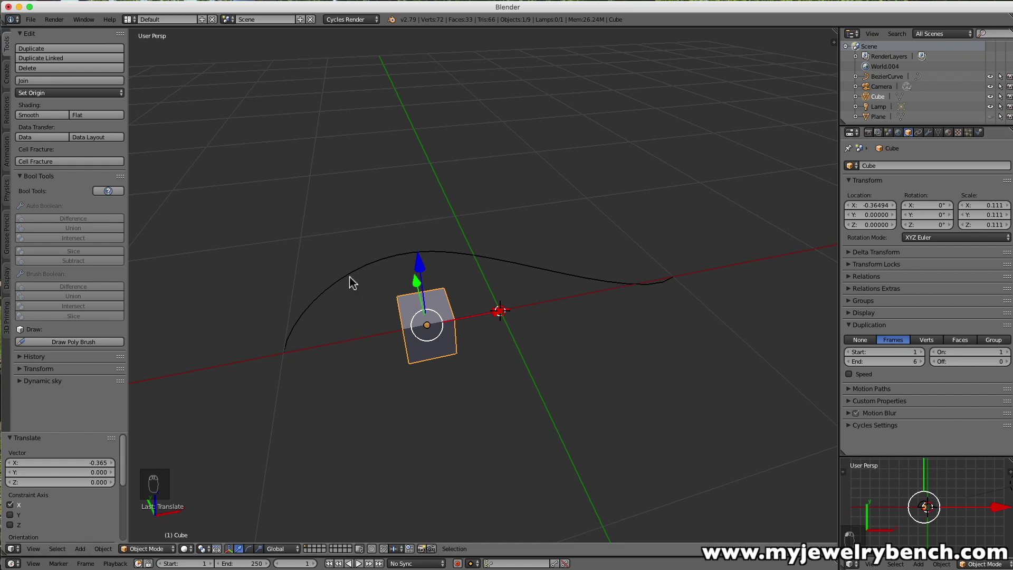
- Set the Bezier curve's path animation length to 6 frames
right_click(329, 293)
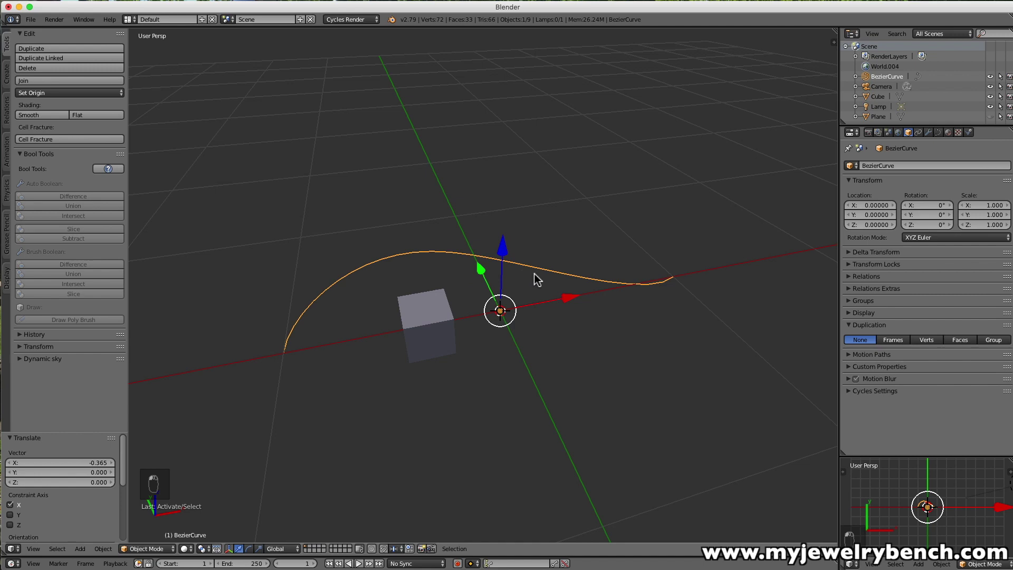
left_click(938, 132)
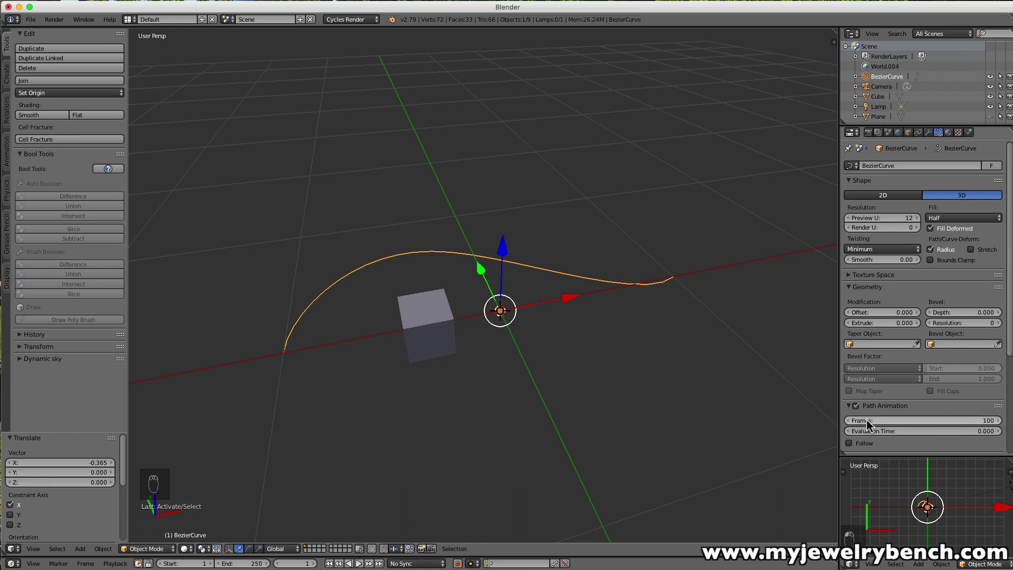
left_click(937, 422)
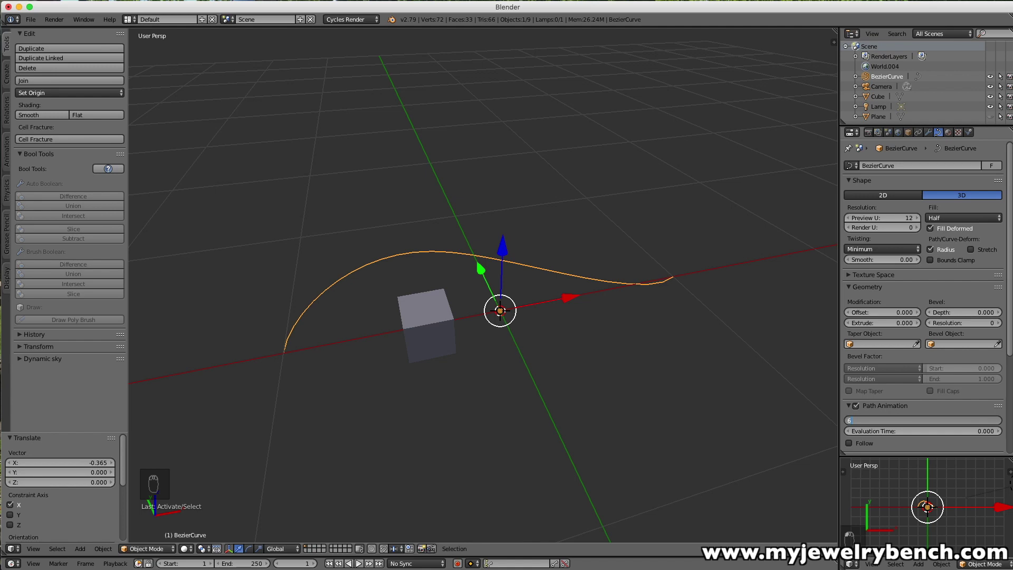
key("Return")
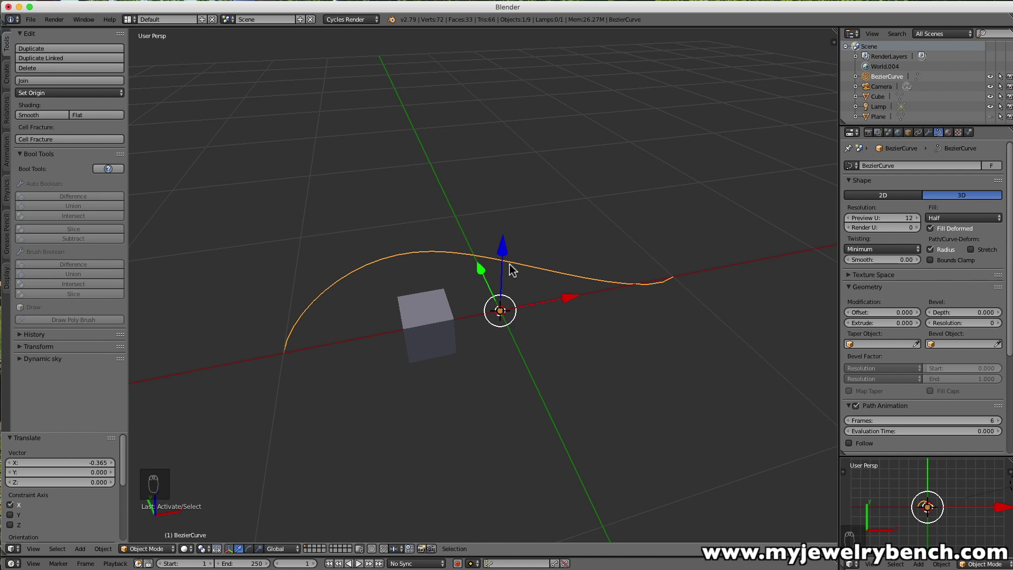
- Parent the cube to the Bezier curve using the Follow Path option
right_click(412, 312)
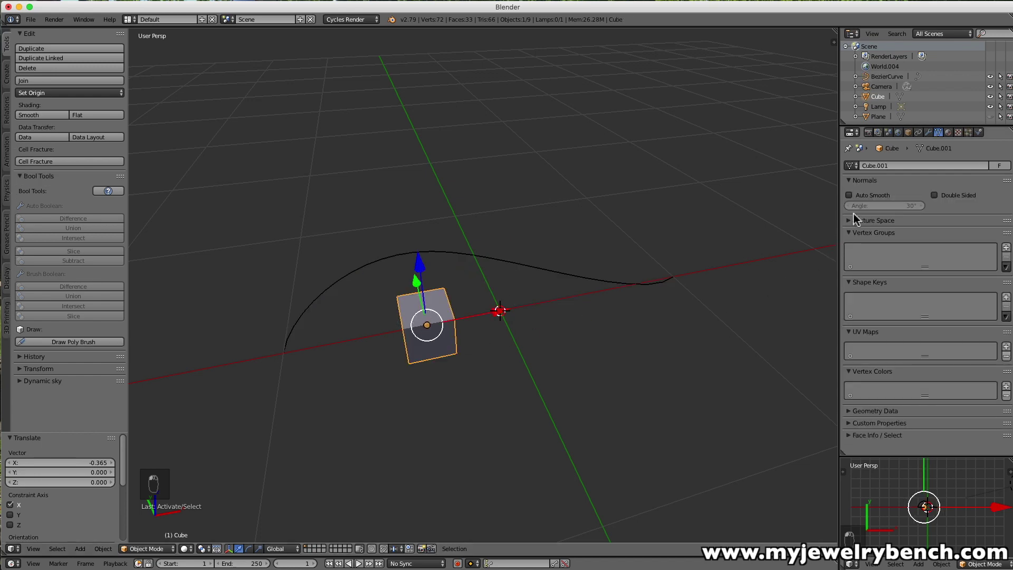
left_click(911, 133)
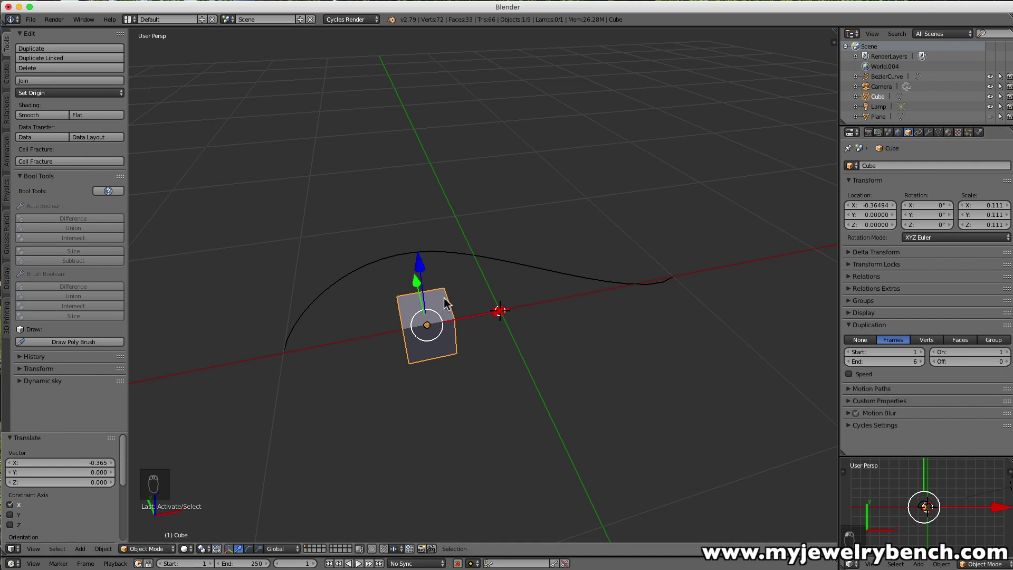
right_click(490, 265)
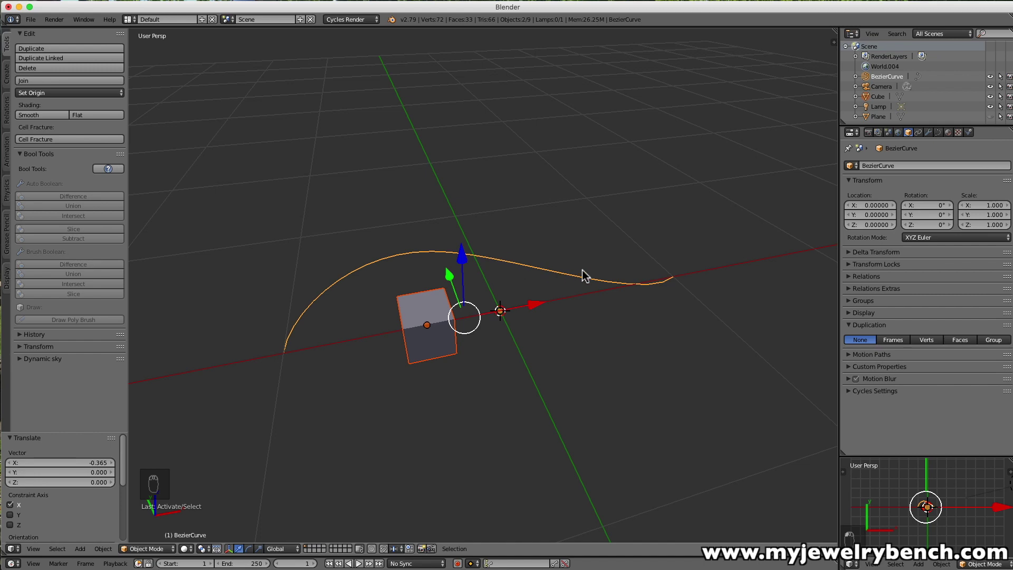
key("ctrl+p")
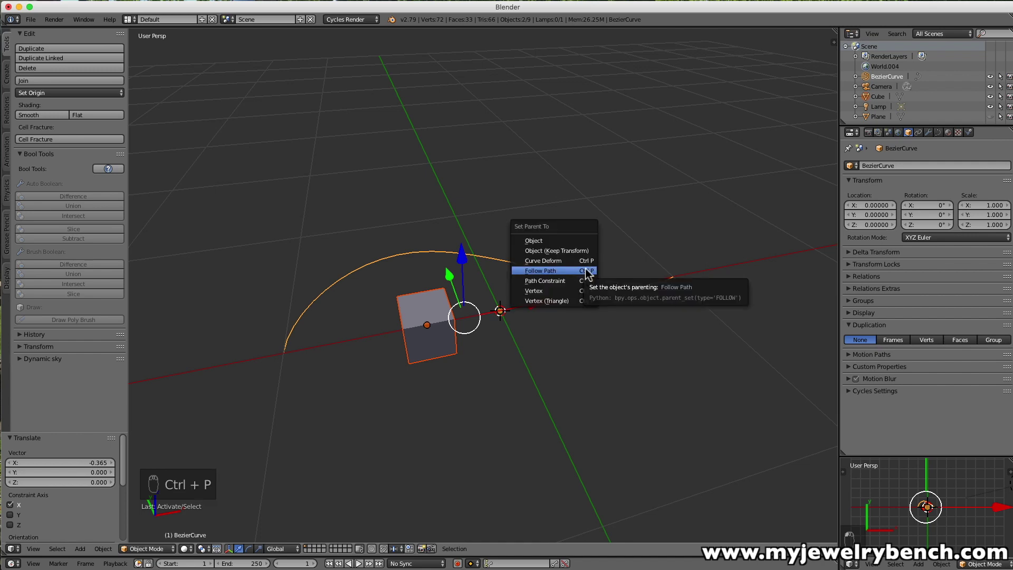
left_click(535, 272)
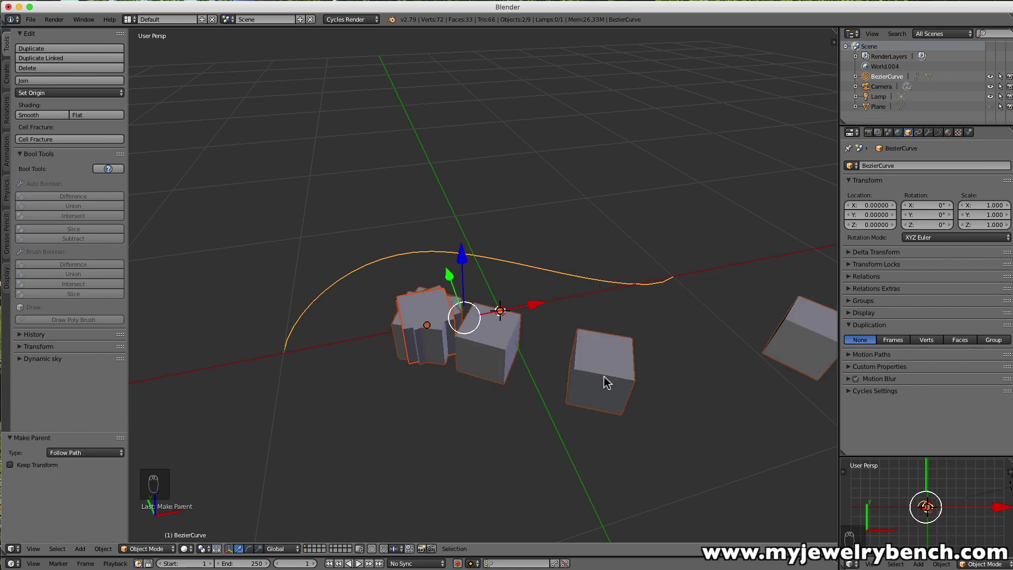
- Shift the curve about -0.095 units along Y and move the cube to about X -0.95, Y 0.248 so its copies line up along the curve
left_click_drag(449, 275, 454, 295)
right_click(428, 342)
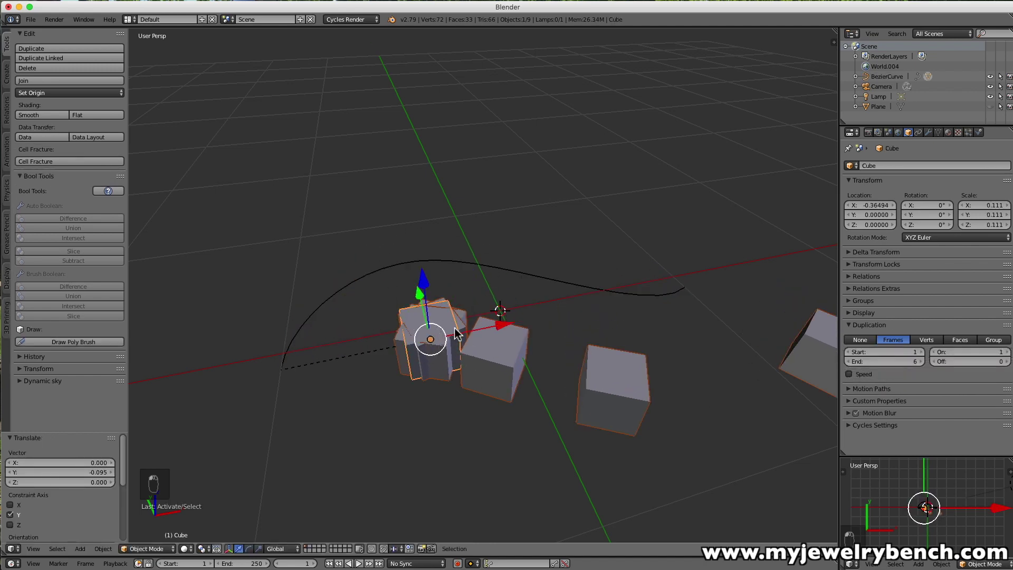
left_click_drag(422, 294, 410, 257)
left_click_drag(494, 281, 356, 301)
left_click_drag(299, 281, 301, 297)
left_click_drag(369, 320, 384, 317)
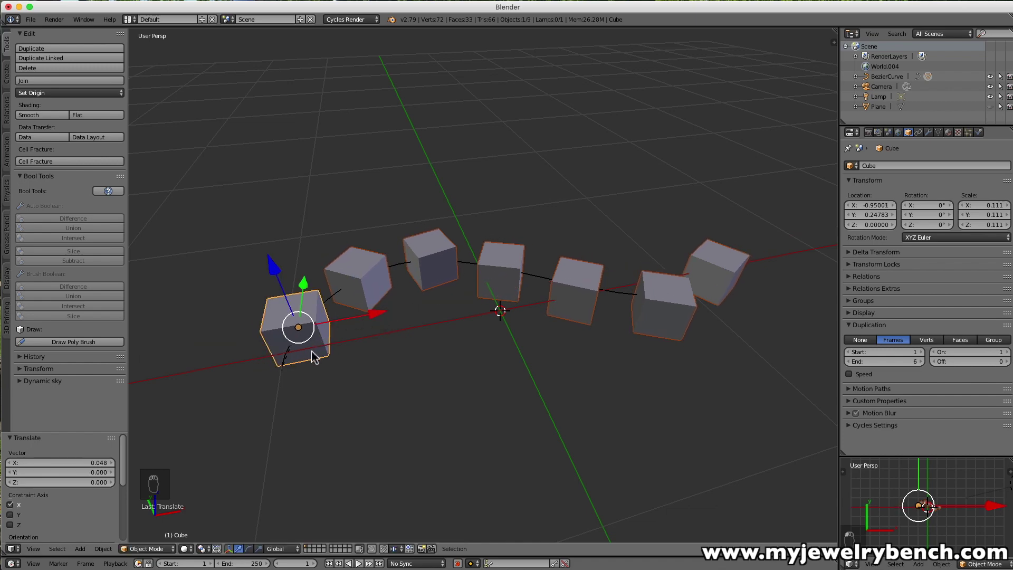
- Rotate the cube about -30° around the Z axis
key("r")
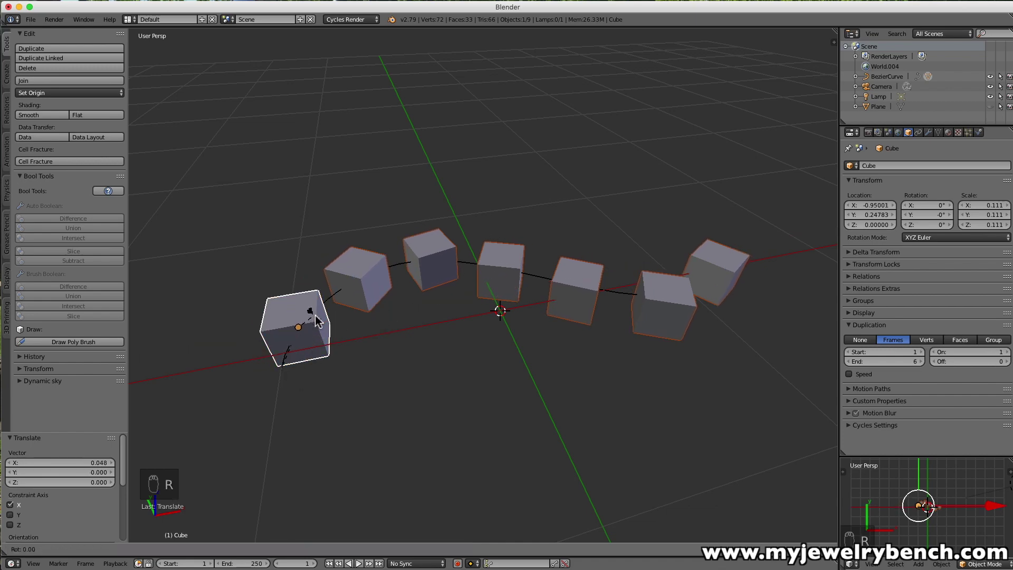
key("z")
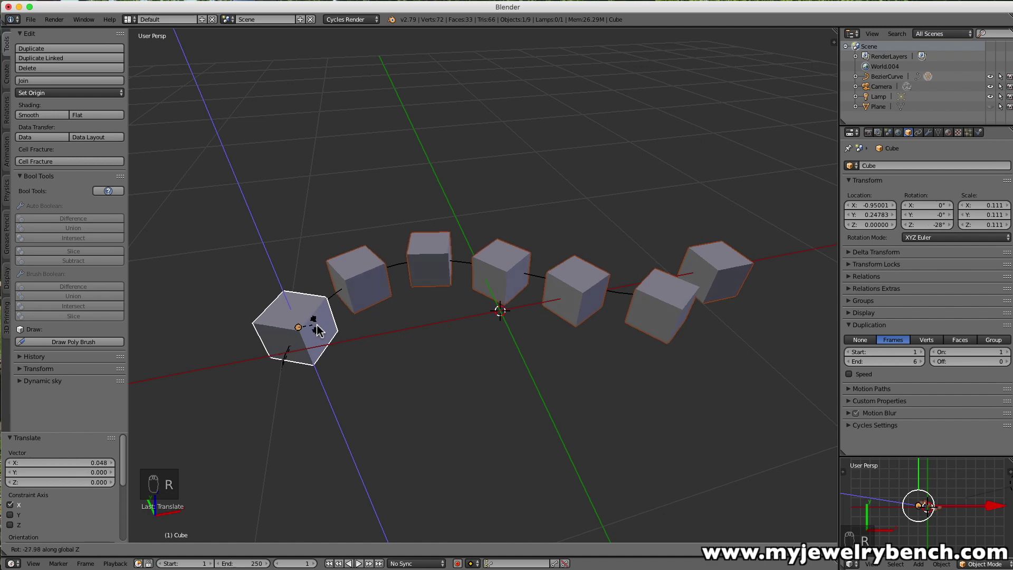
left_click(313, 326)
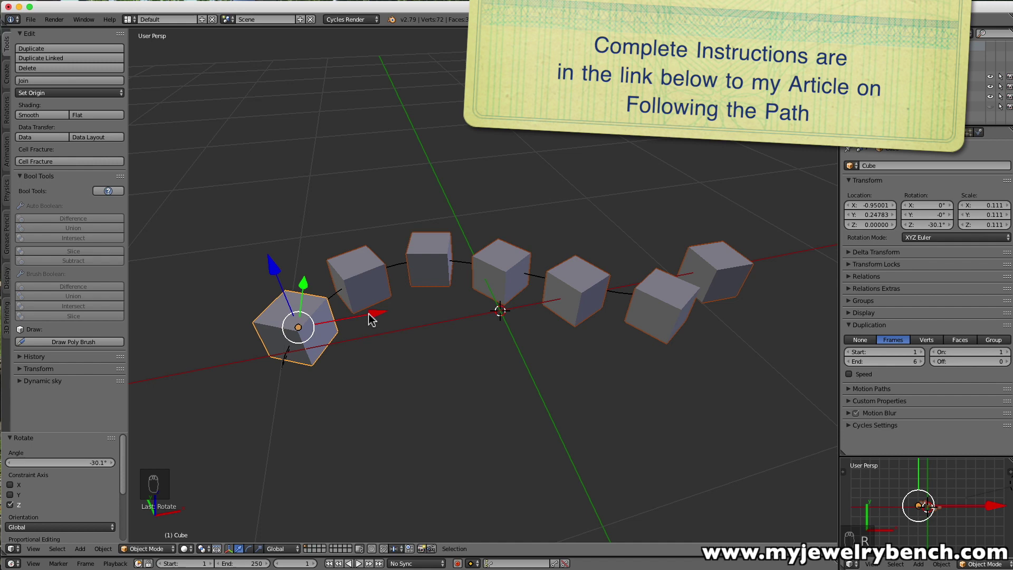
- Move the cube about 0.068 units along X and 0.046 units along Y, and select the Bezier curve
key("shift+o")
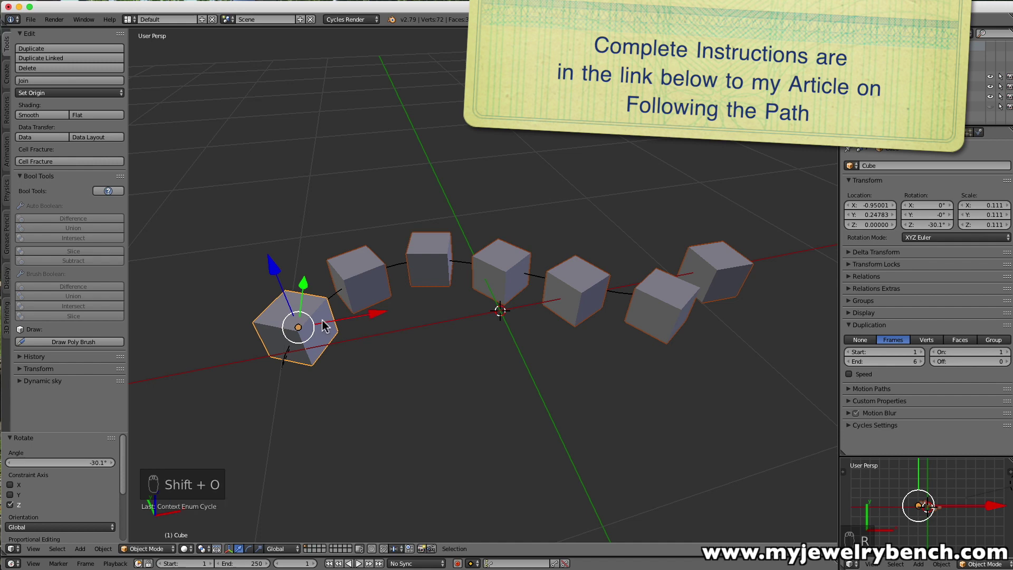
left_click_drag(379, 317, 313, 323)
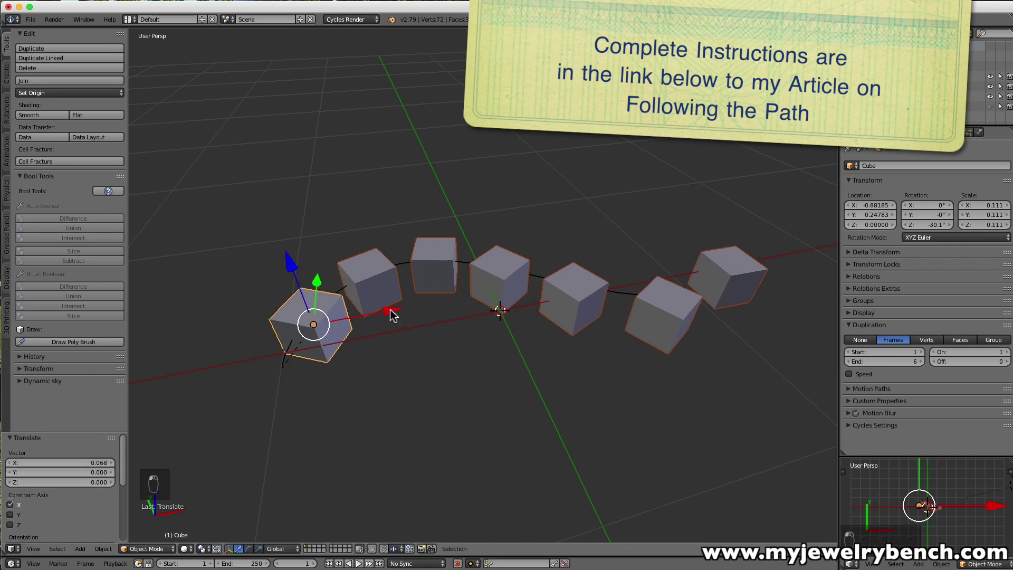
mouse_move(316, 285)
left_mouse_down()
mouse_move(319, 264)
mouse_move(306, 293)
mouse_move(339, 233)
mouse_move(310, 289)
mouse_move(318, 272)
mouse_move(319, 290)
left_mouse_up()
right_click(632, 299)
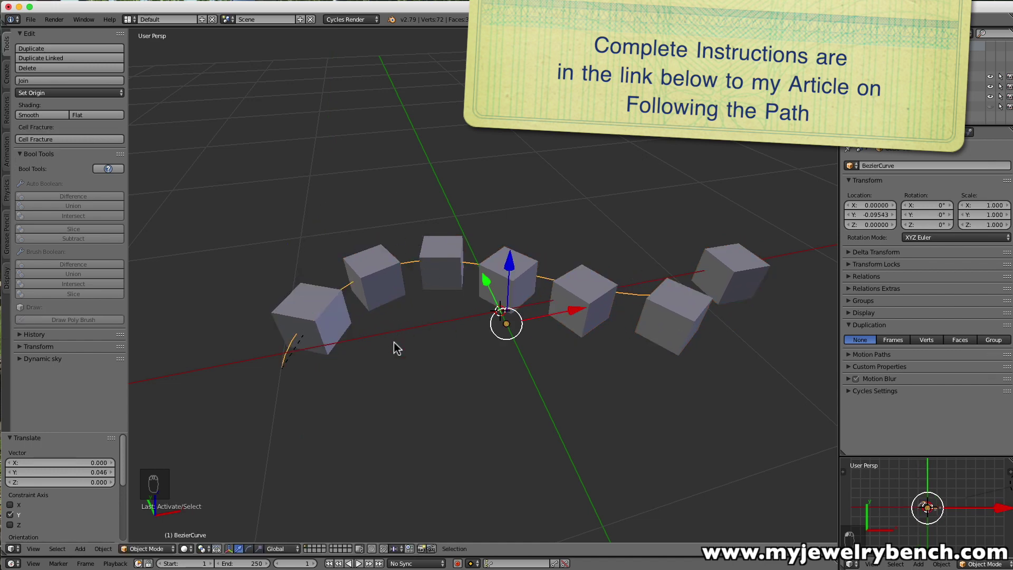
- Scale the Bezier curve uniformly by about 1.119
key("s")
left_click(383, 357)
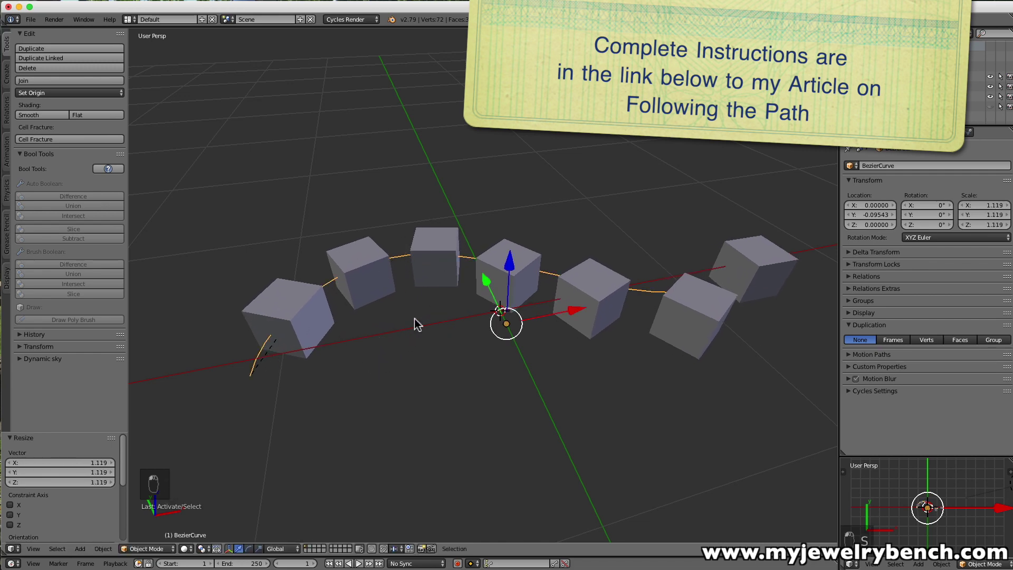
key("ctrl+o")
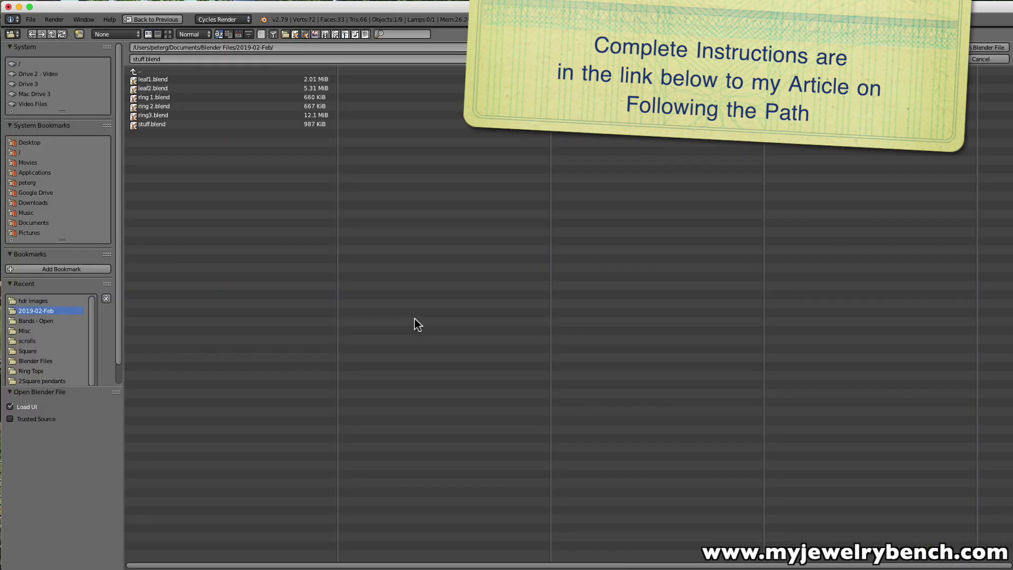
key("Escape")
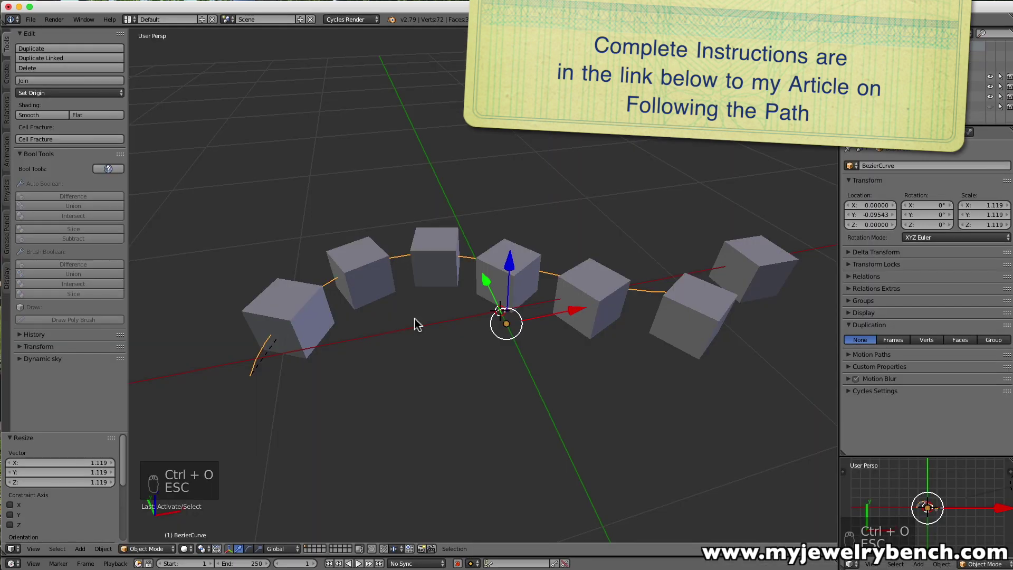
key("ctrl+shift+o")
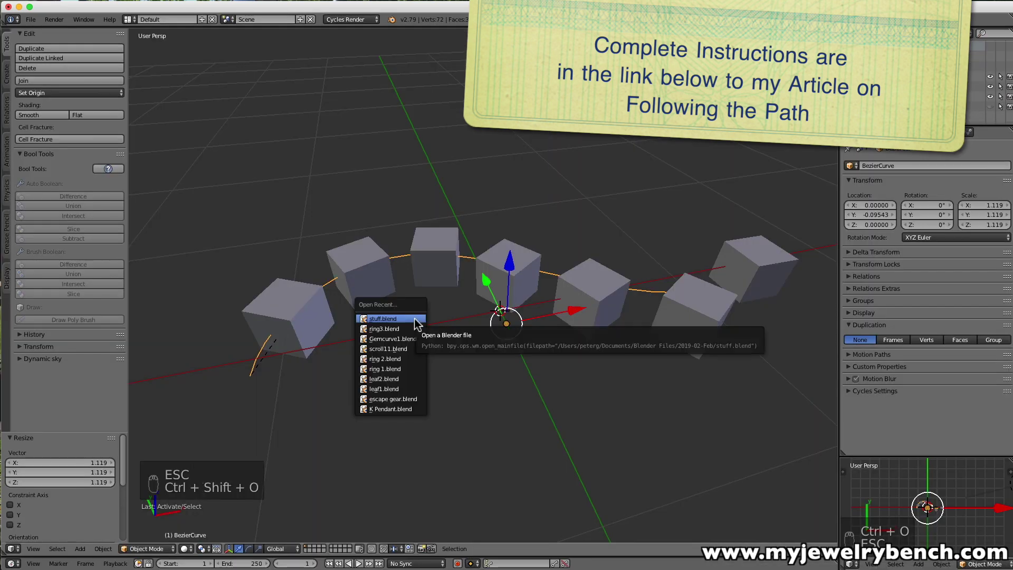
key("Escape")
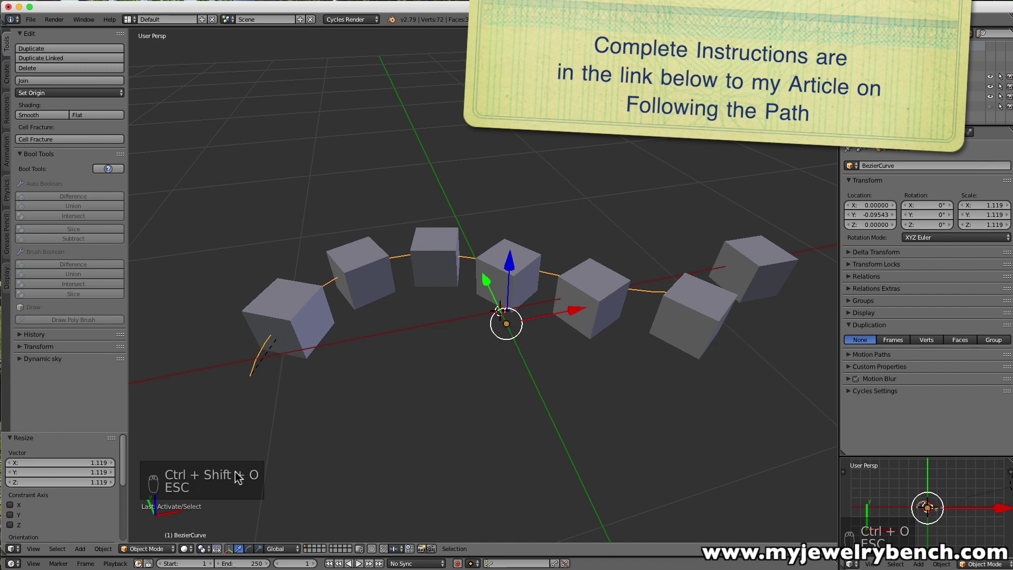
key("ctrl+shift+o")
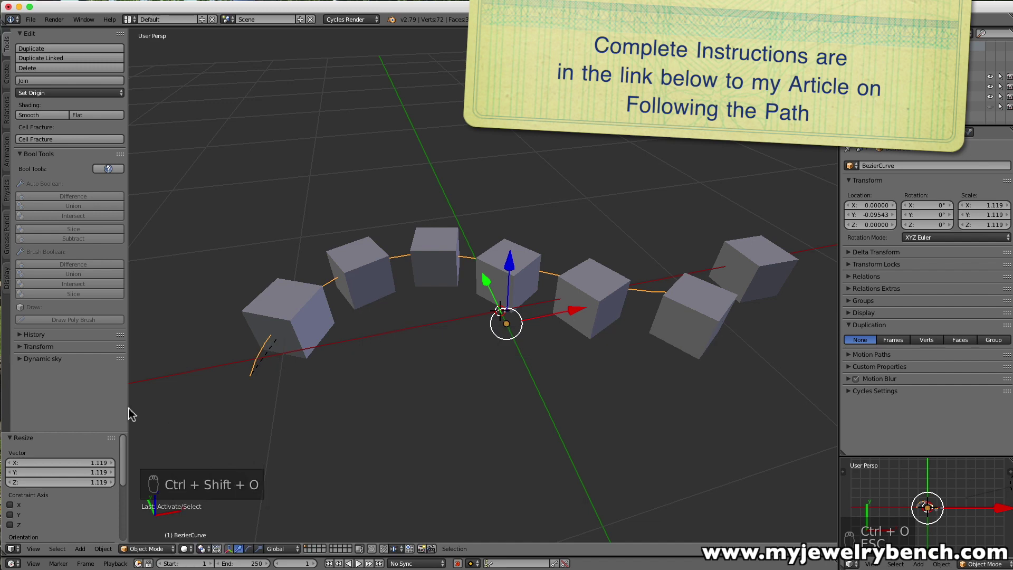
- Clear the cube's origin and rotate the cube about 25.7° around the global Z axis
right_click(302, 300)
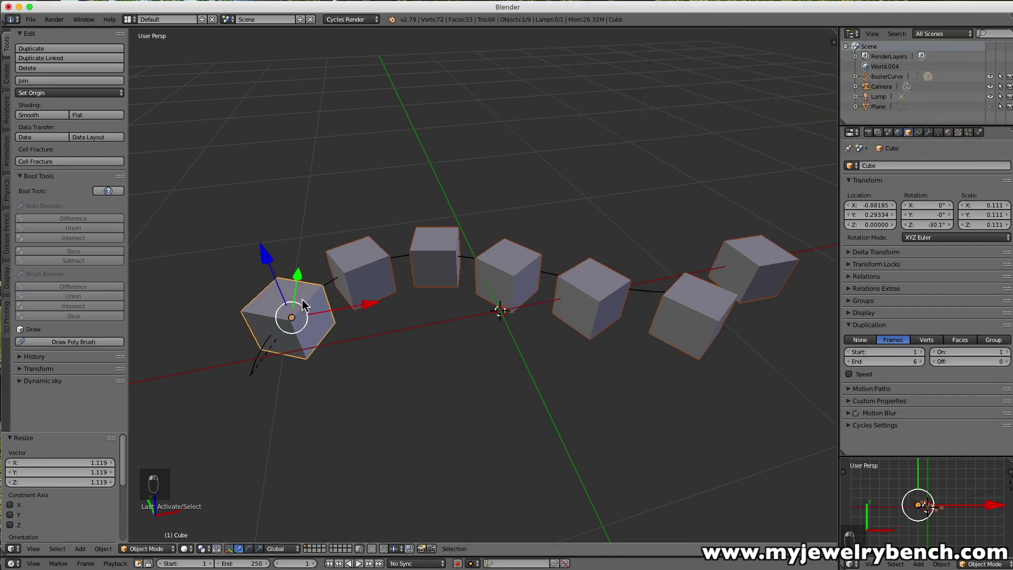
key("alt+o")
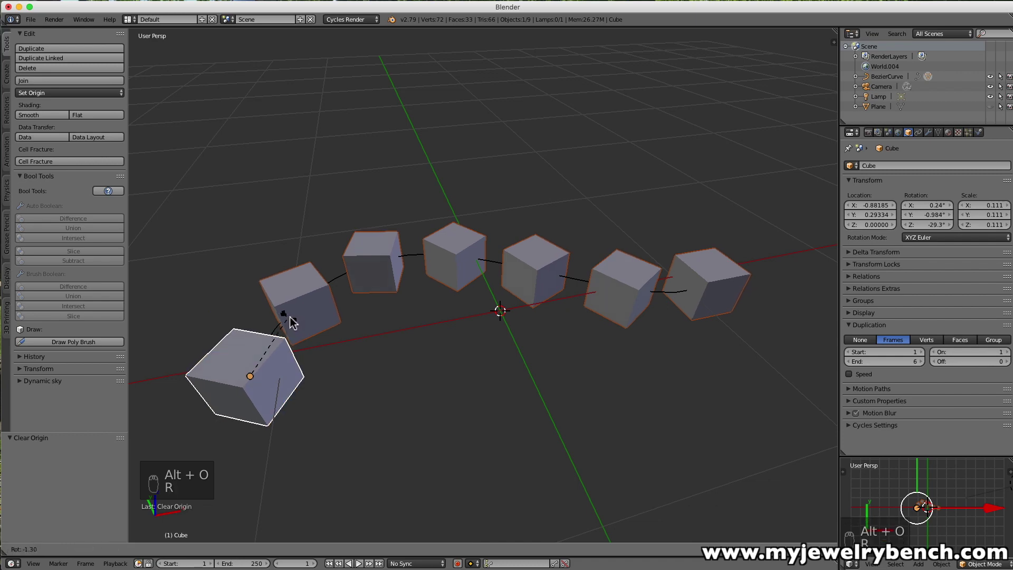
right_click(294, 311)
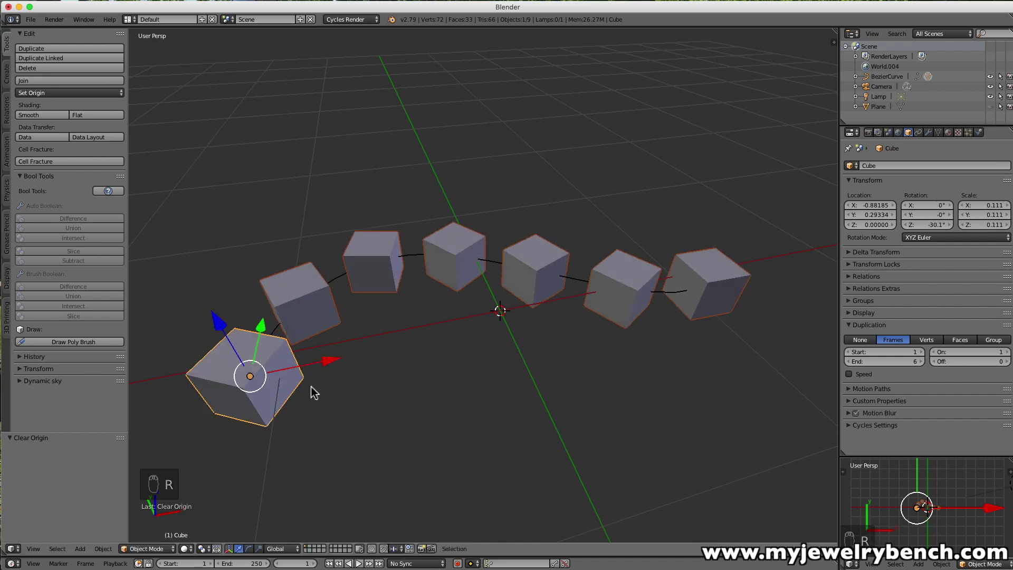
key("r")
key("z")
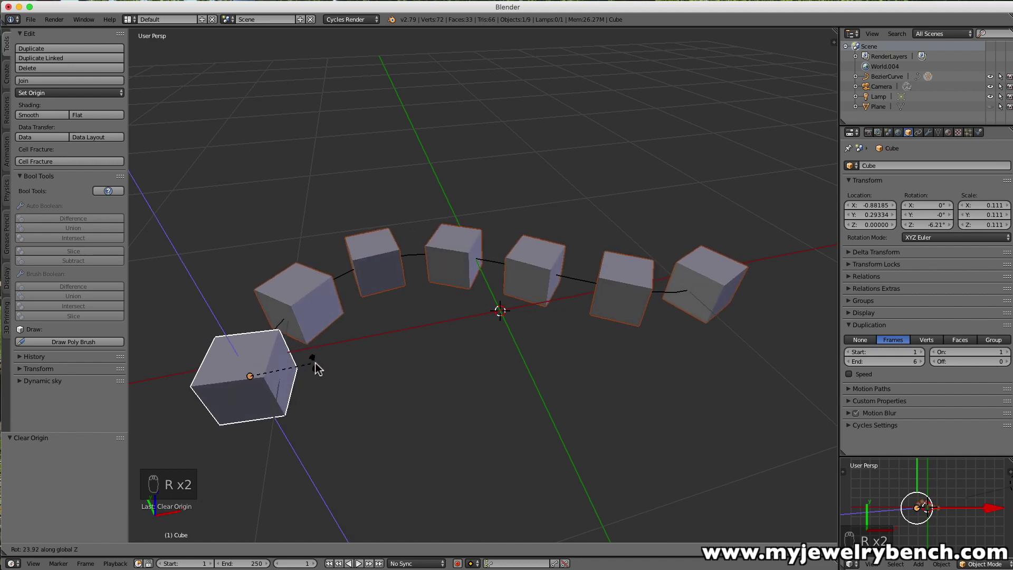
left_click(317, 367)
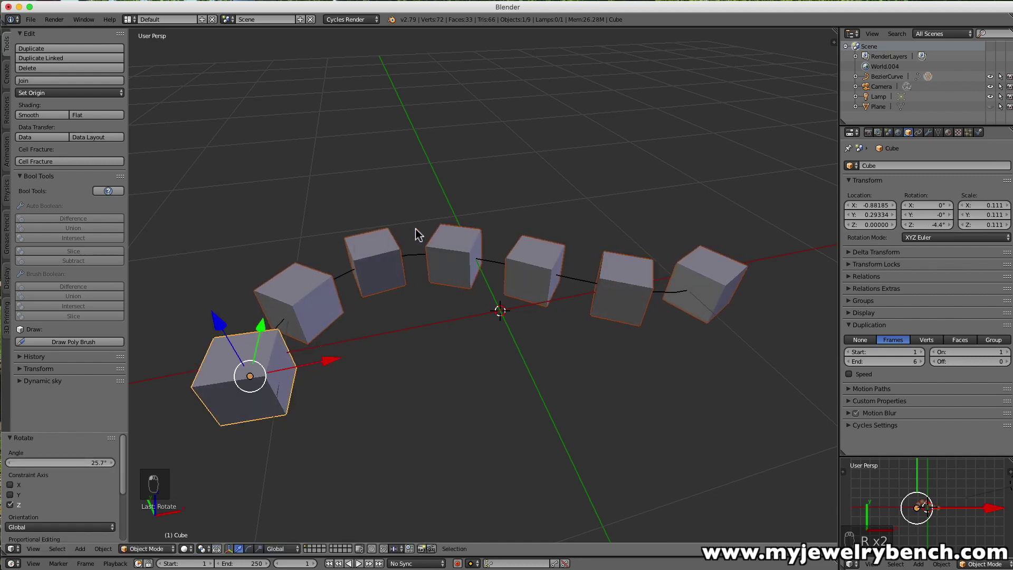
middle_click_drag(682, 323, 637, 377)
right_click(638, 383)
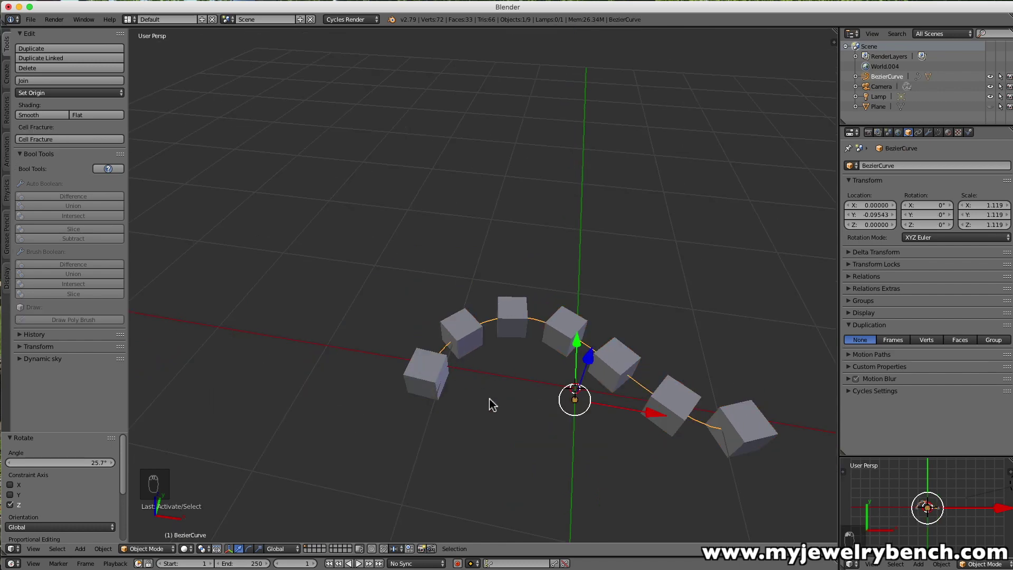
key("s")
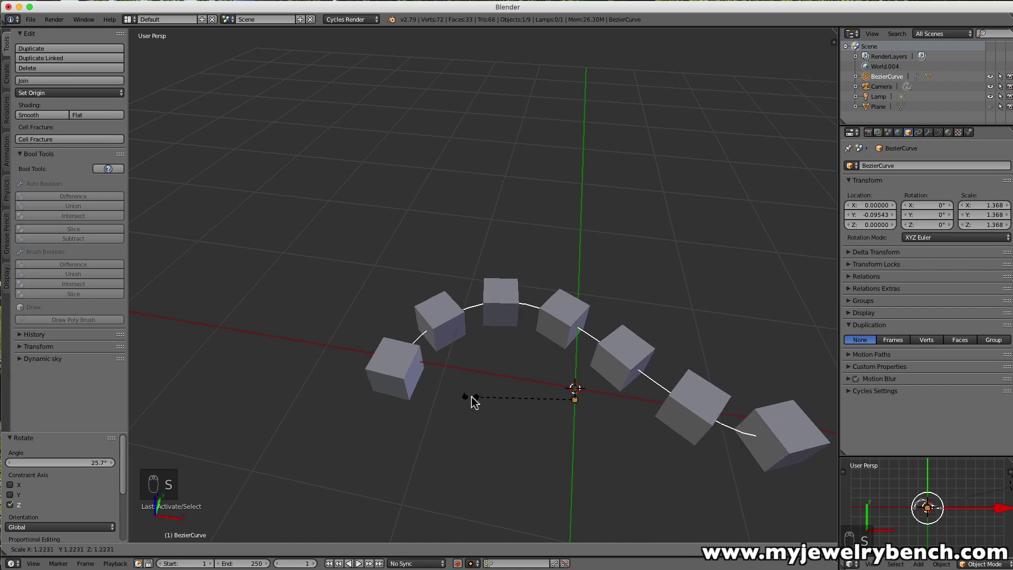
left_click(484, 393)
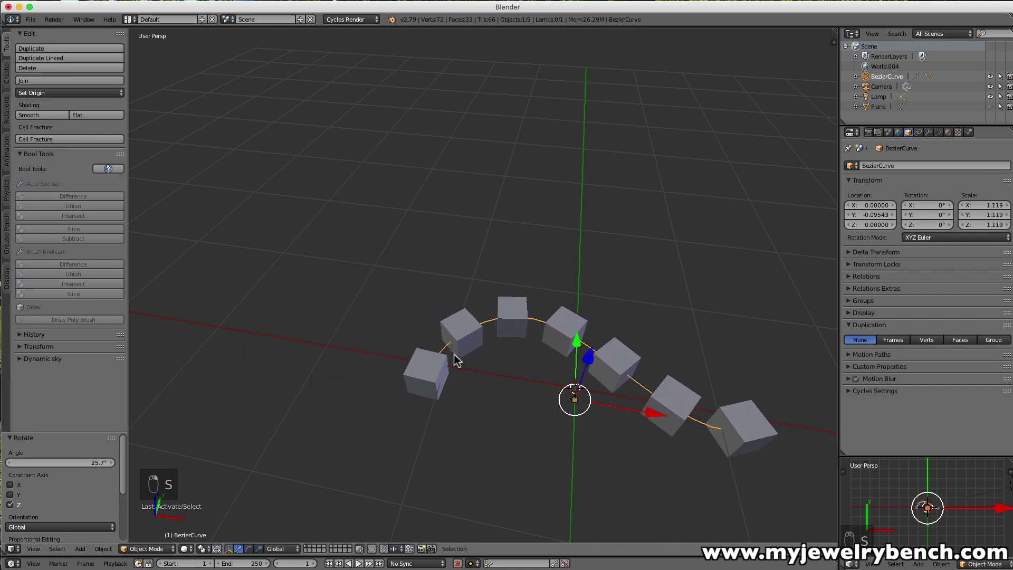
- Scale the cube uniformly by about 0.631 so its copies sit farther apart on the curve
right_click(432, 369)
key("s")
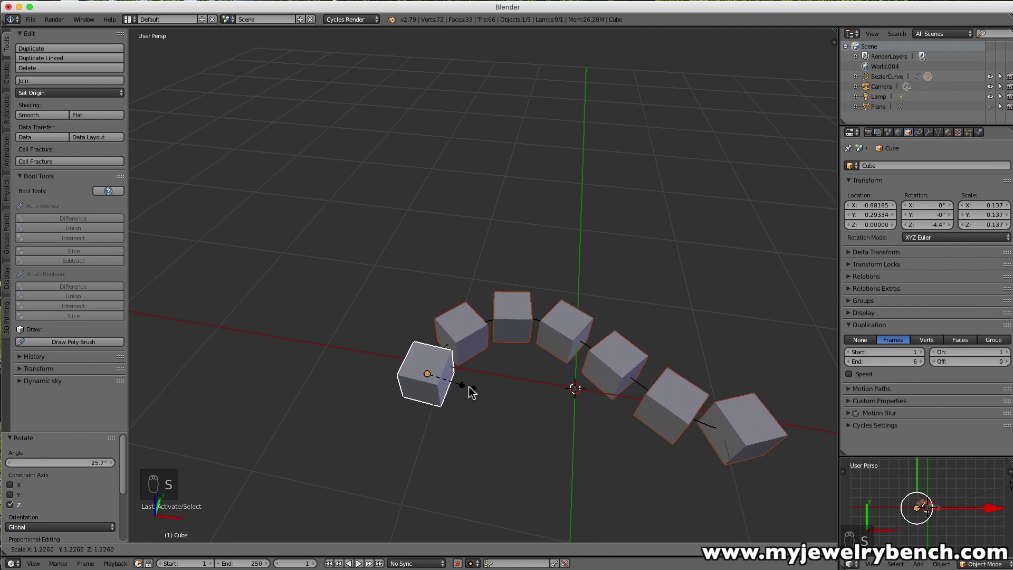
left_click(448, 383)
- Enlarge the Bezier curve uniformly by about 1.442, bringing its scale to about 1.613
right_click(446, 355)
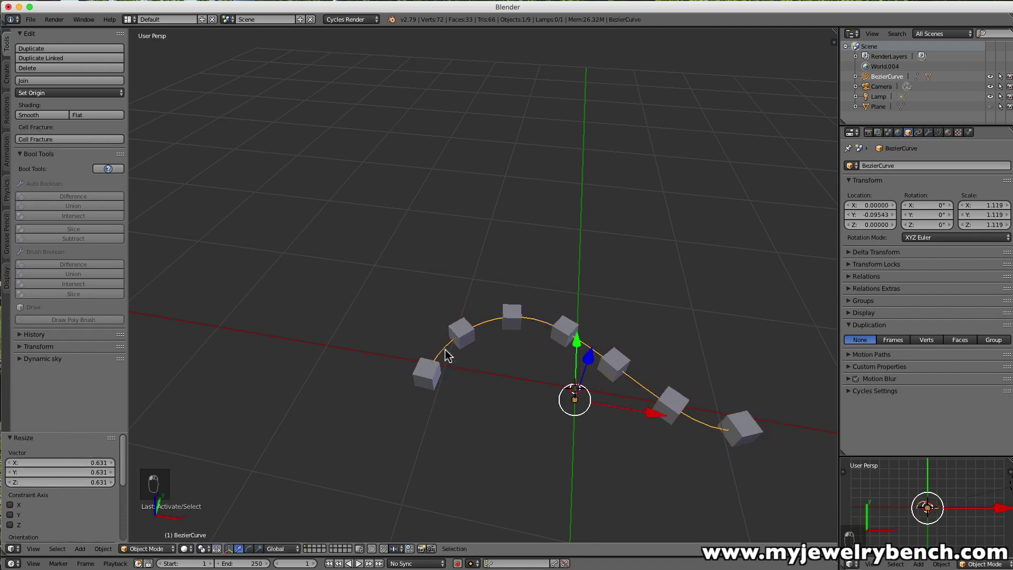
key("s")
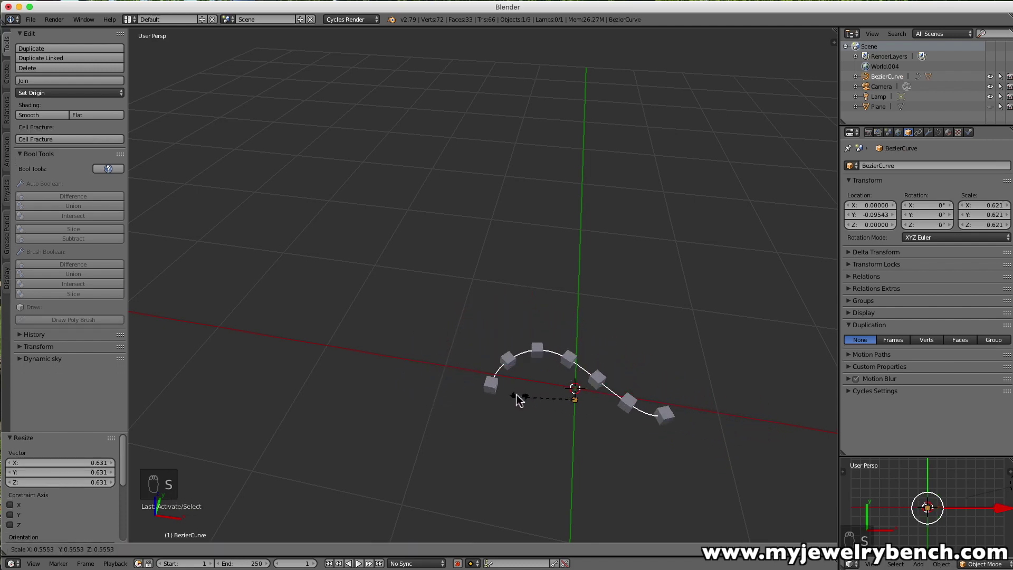
left_click(448, 379)
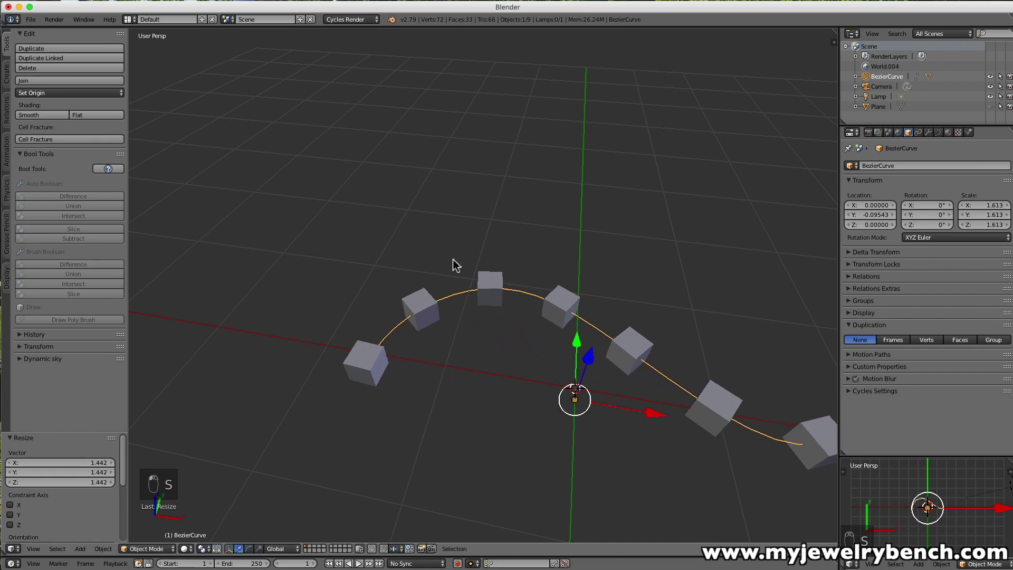
- Scale the cube by about -2.165 so its copies nearly touch along the curve
right_click(357, 368)
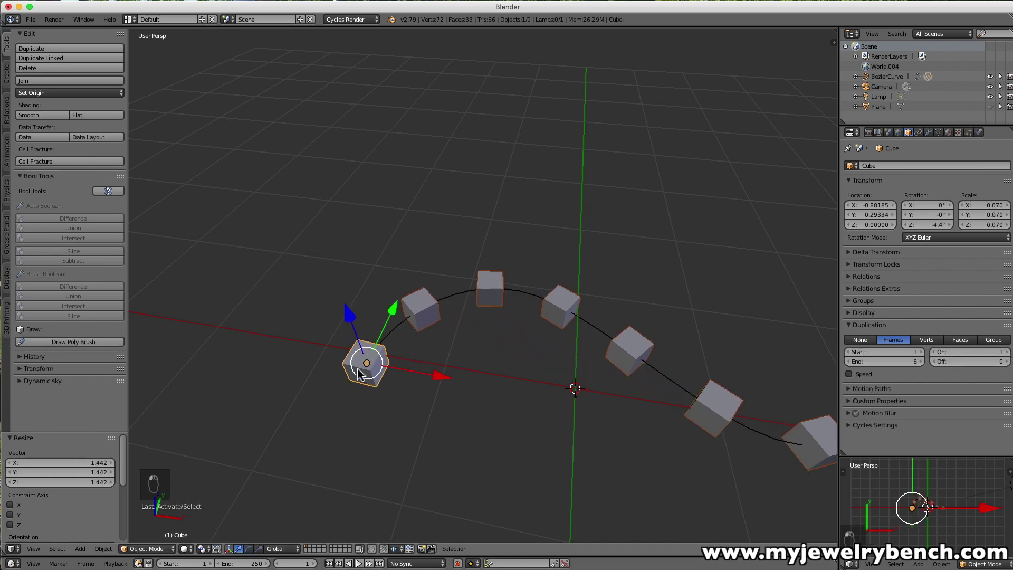
key("s")
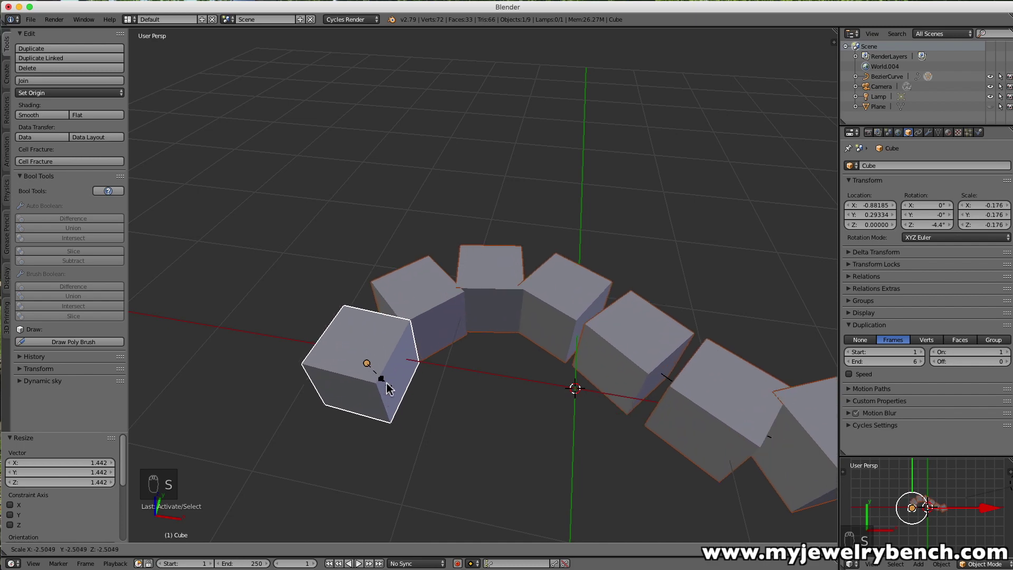
left_click(386, 380)
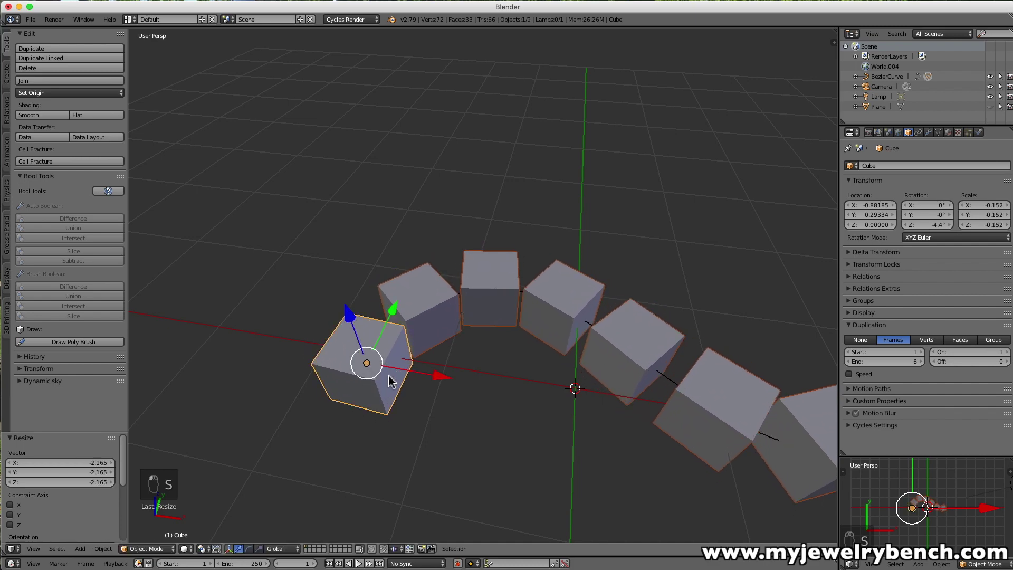
- Delete the cube together with its duplicates, keeping only the Bezier curve
key("KP_7")
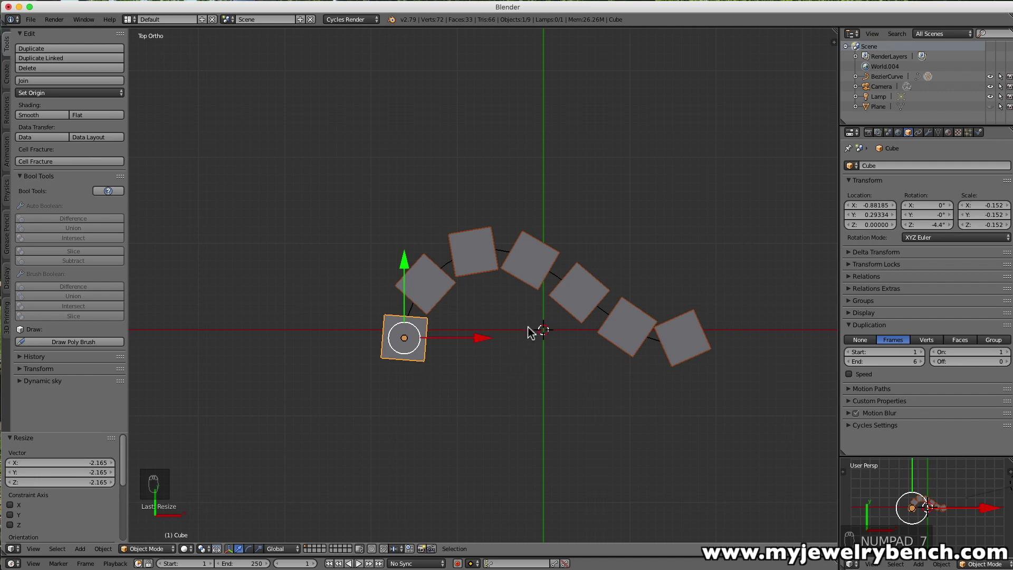
middle_click_drag(464, 335, 446, 290)
middle_click_drag(437, 340, 441, 311)
middle_click_drag(360, 325, 467, 338)
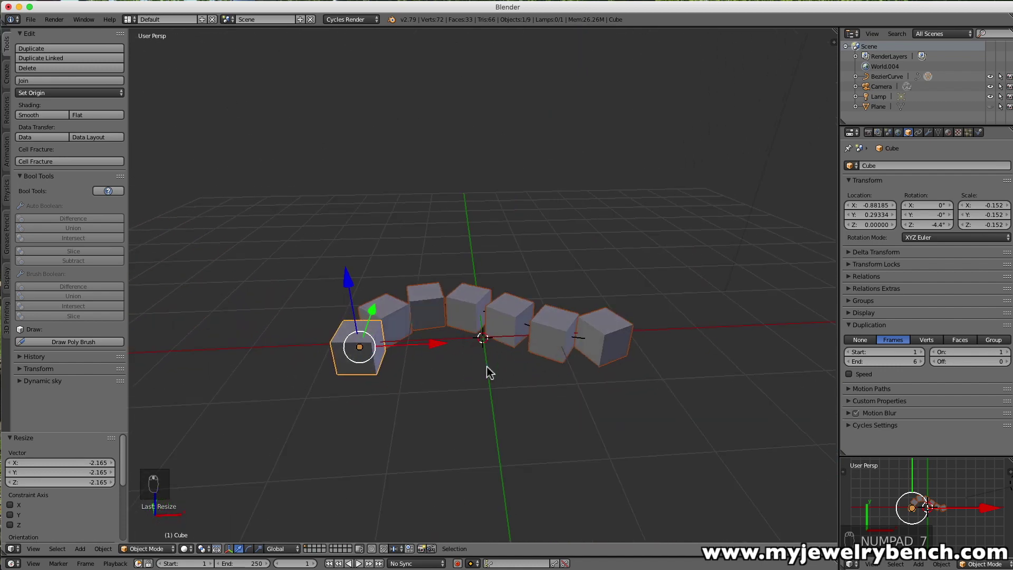
key("x")
left_click(378, 350)
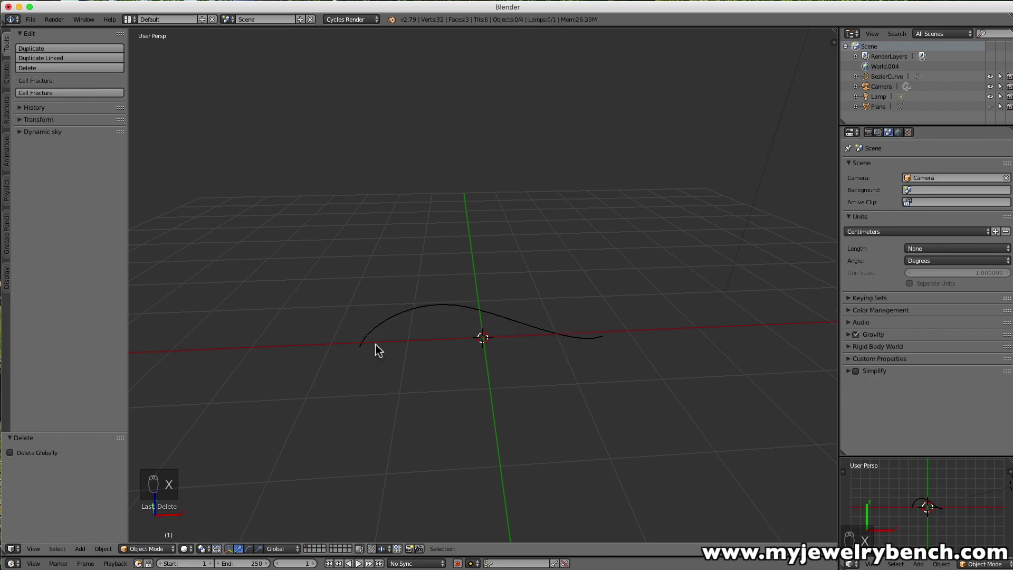
- Append the rounddiamond asset from the diamonds folder of the Asset Flinger library
right_click(407, 323)
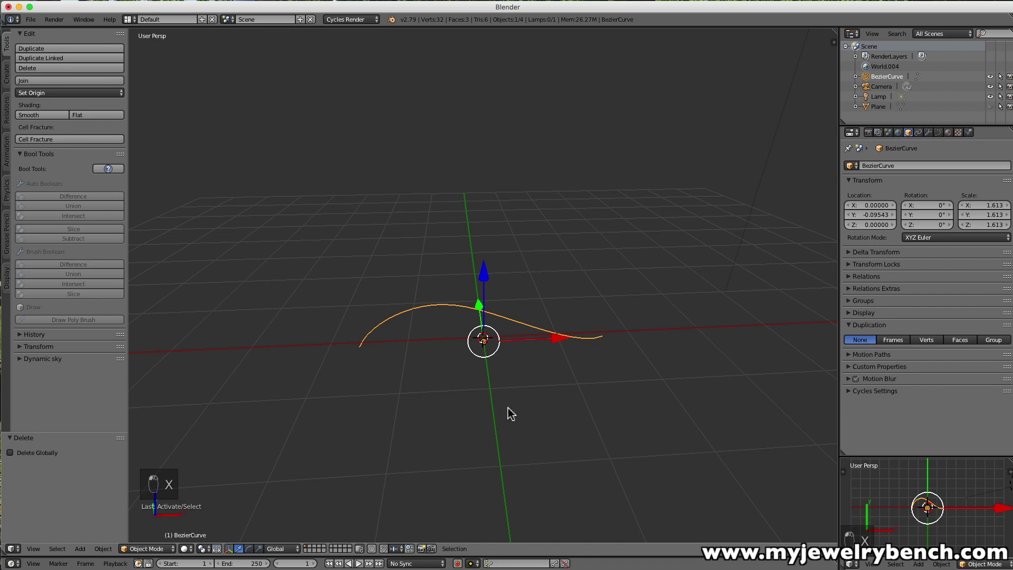
key("shift+F1")
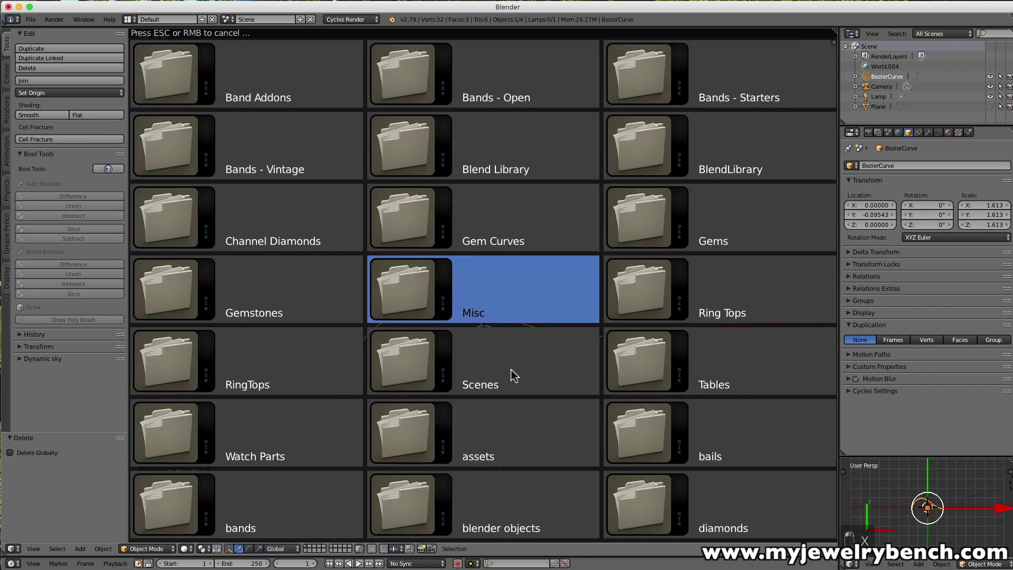
scroll(512, 384, "down", 2)
left_click(751, 400)
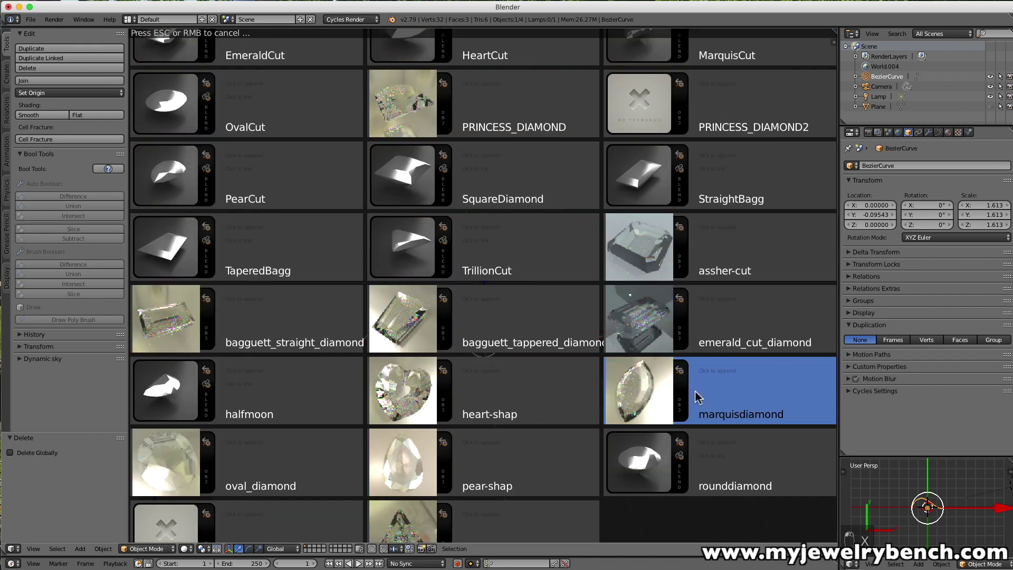
scroll(659, 417, "down", 1)
left_click(717, 407)
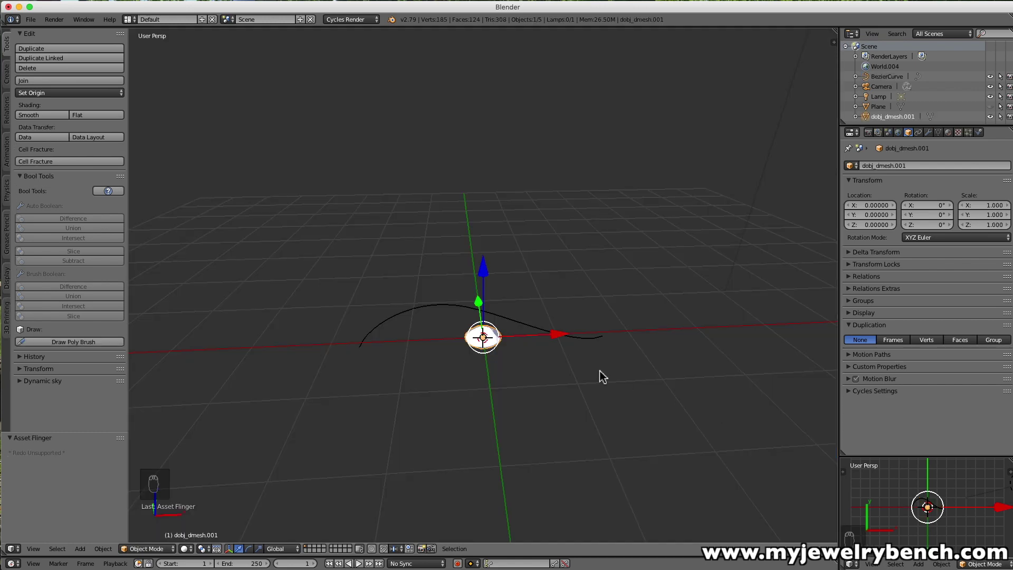
- Move the diamond about -0.446 units along X and 0.883 units along Y onto the curve's crest
left_click_drag(551, 339, 518, 338)
middle_click_drag(463, 323, 416, 340)
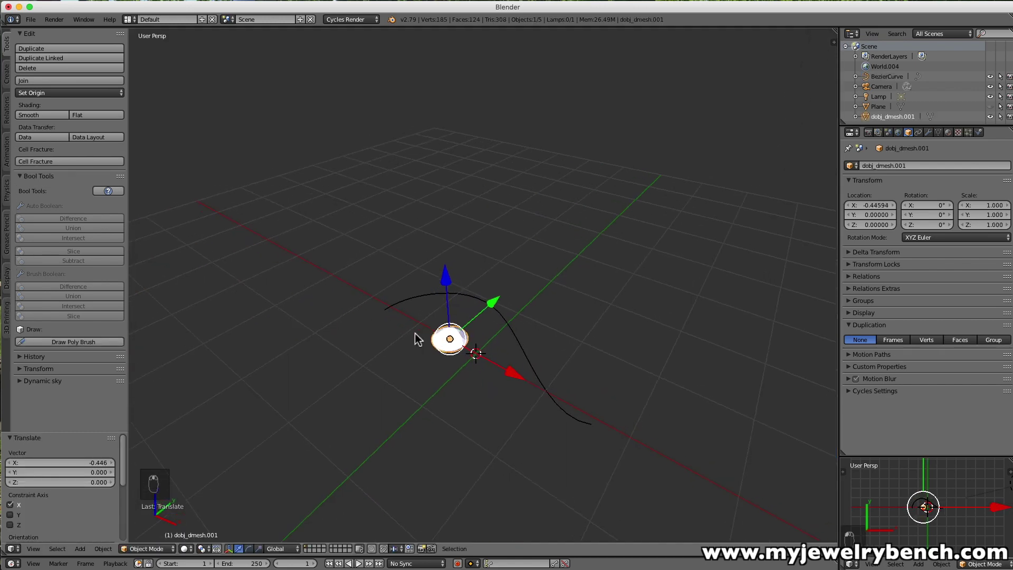
left_click_drag(499, 301, 543, 281)
middle_click_drag(544, 281, 526, 317)
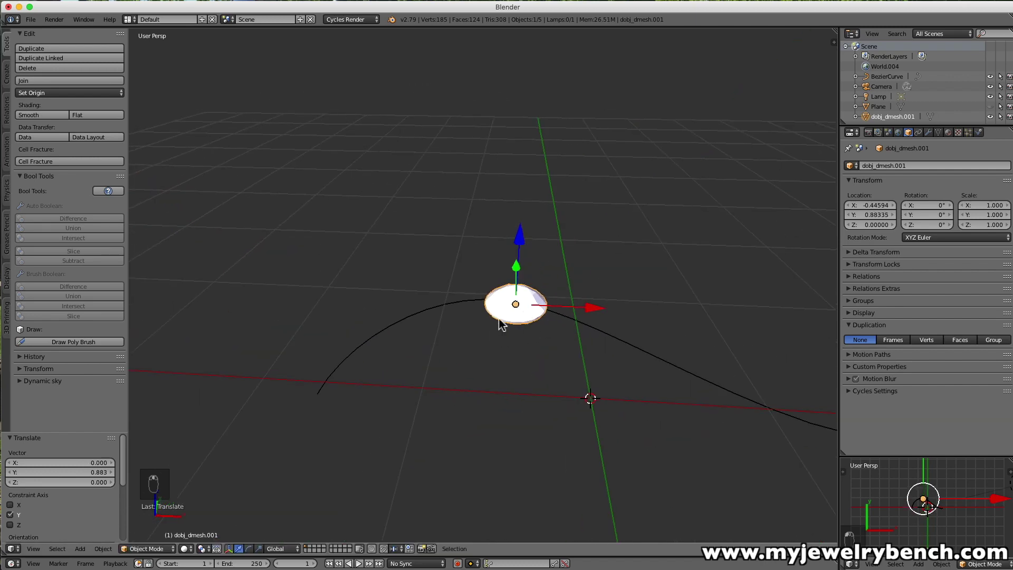
- Check the Bezier curve's Path Animation settings and enable Frames duplication on the diamond
right_click(598, 338)
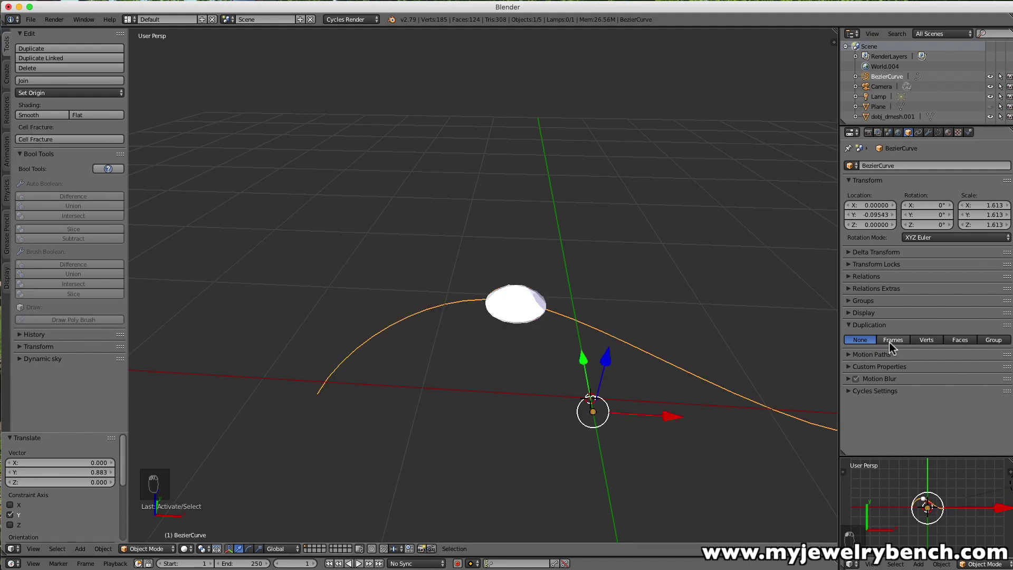
left_click(937, 133)
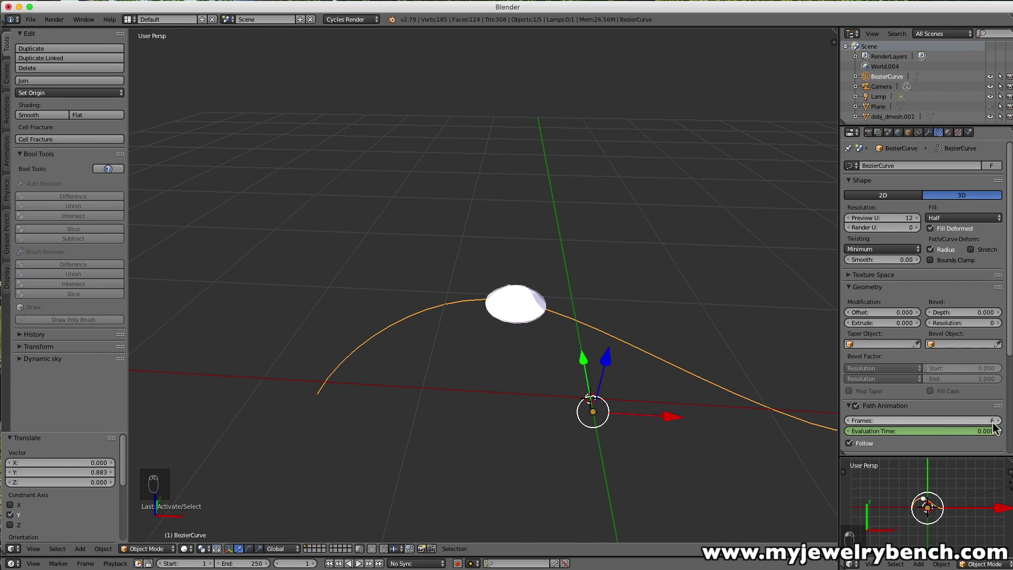
right_click(523, 322)
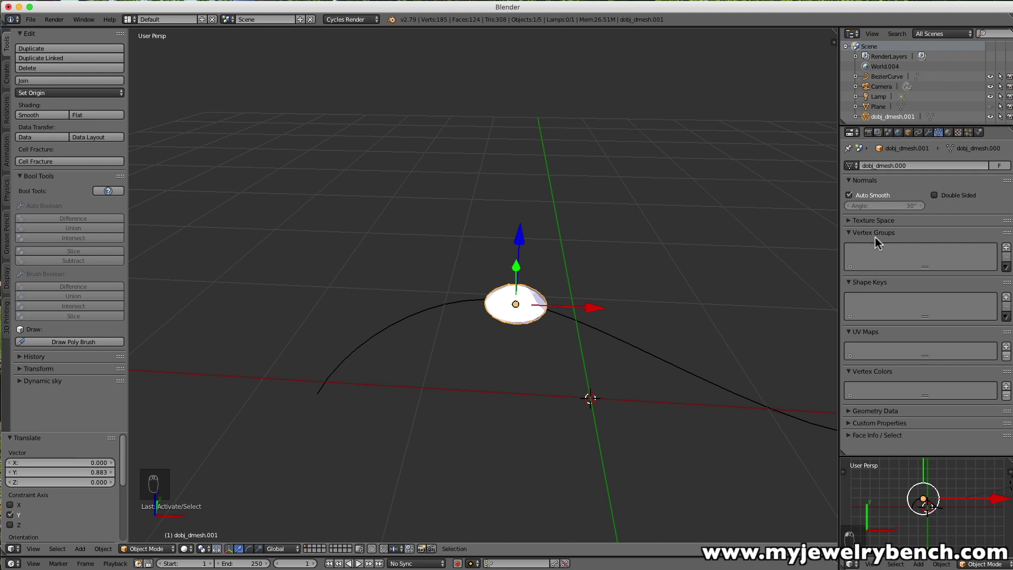
left_click(908, 133)
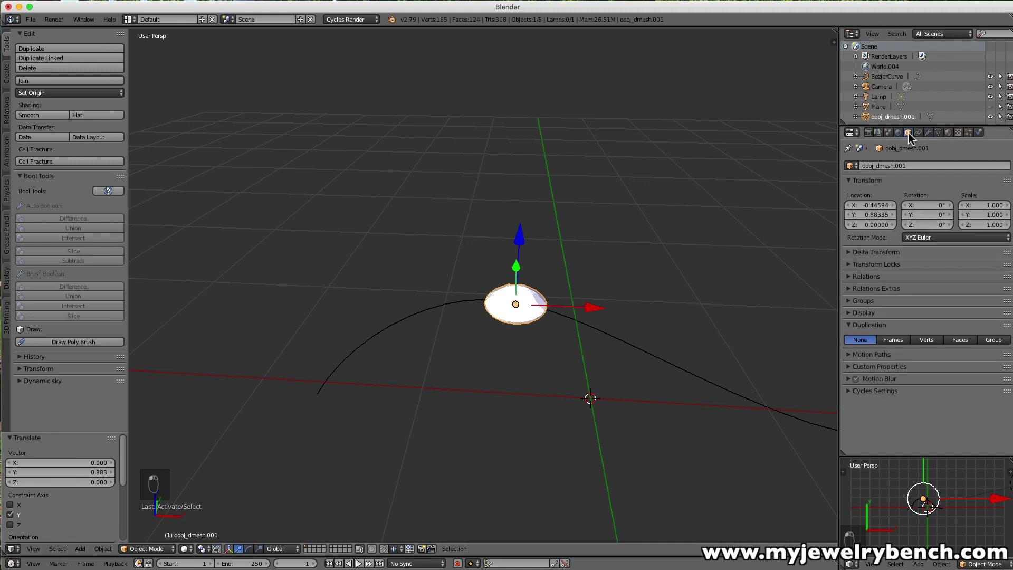
left_click(891, 341)
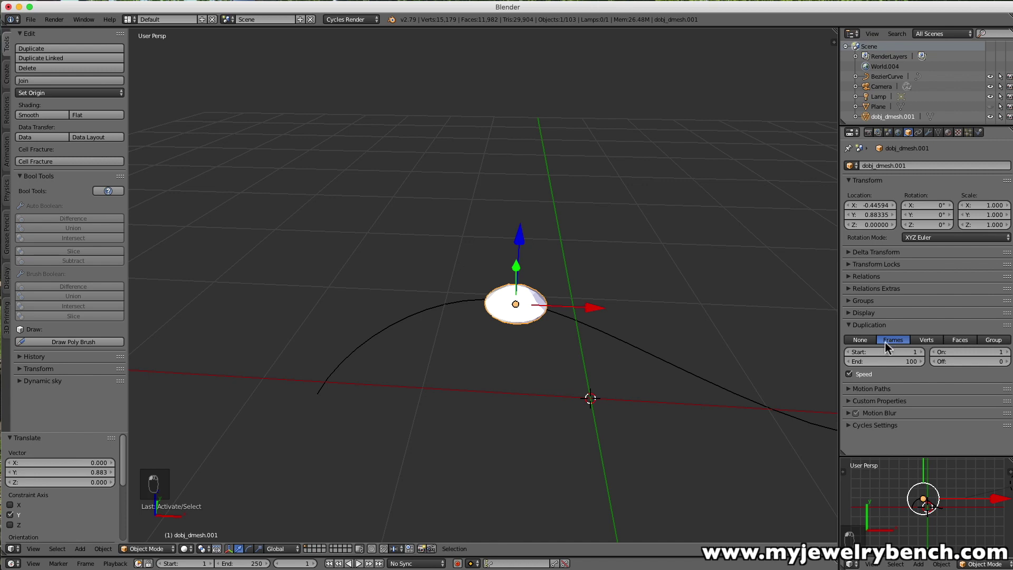
- Set the End frame of the diamond's Frames duplication to 6
double_click(901, 363)
type("6")
key("Return")
key("g")
left_click(518, 326)
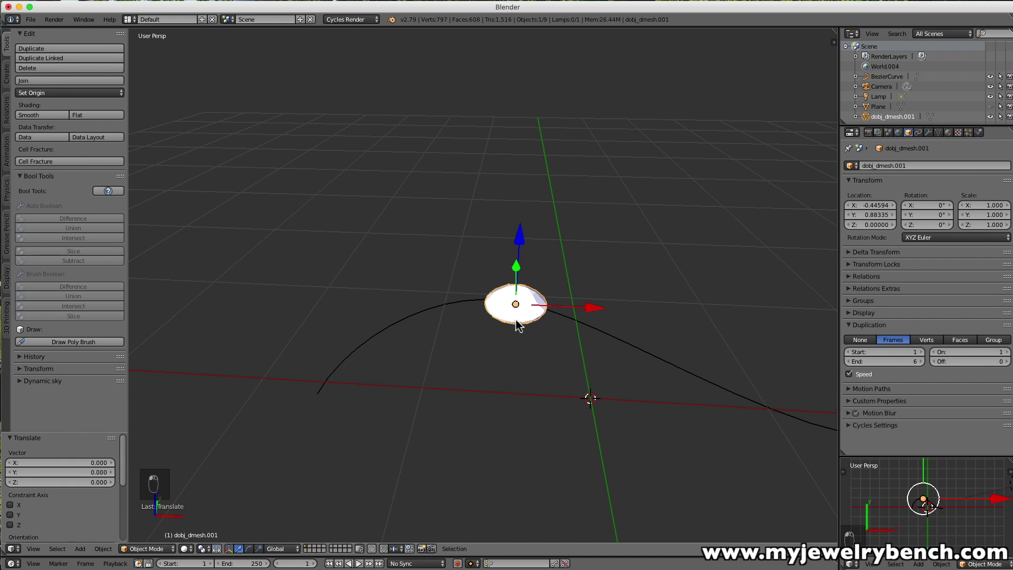
- Parent the diamond to the Bezier curve with the Follow Path option
right_click(608, 339, "shift")
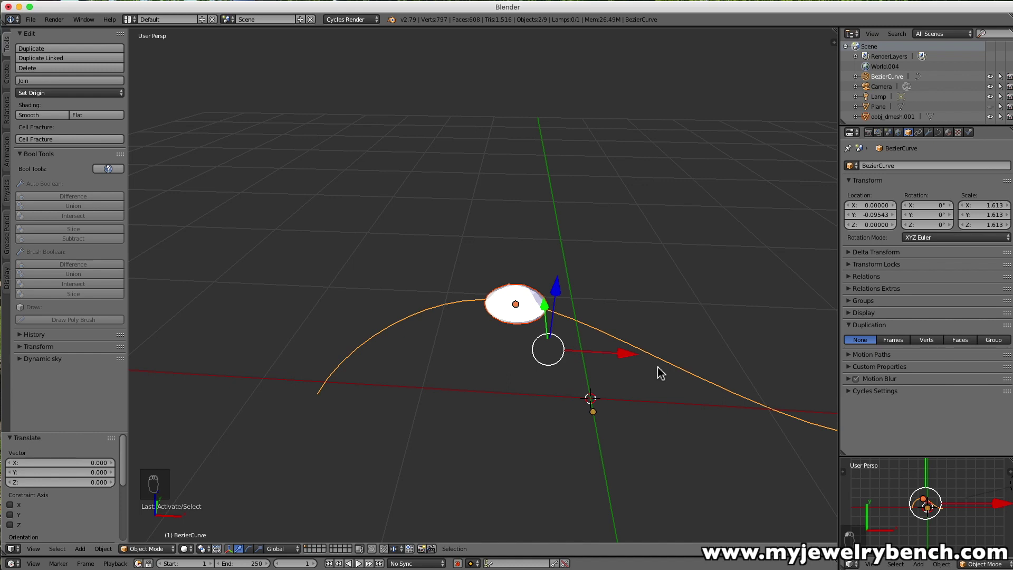
key("ctrl+p")
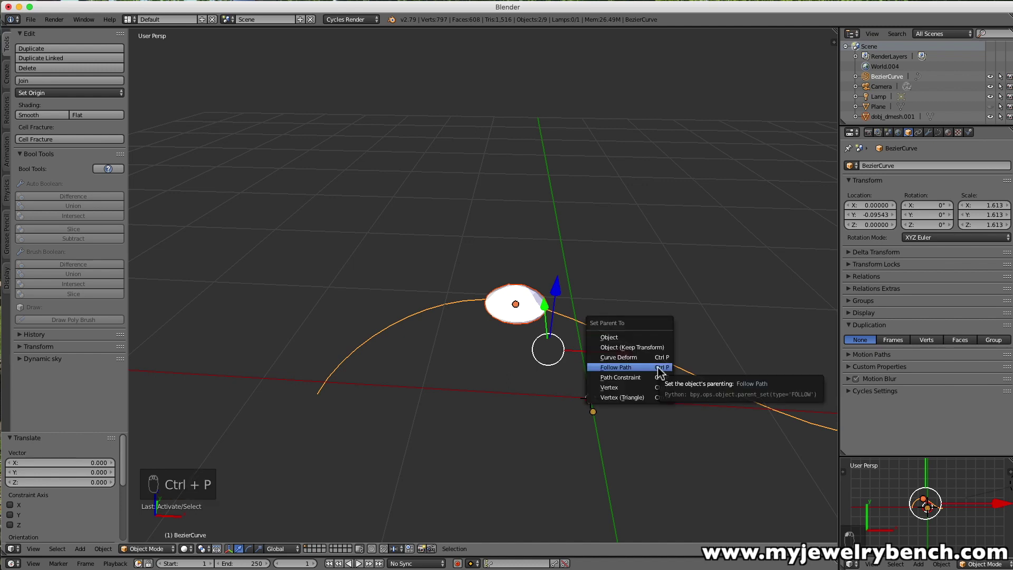
left_click(661, 369)
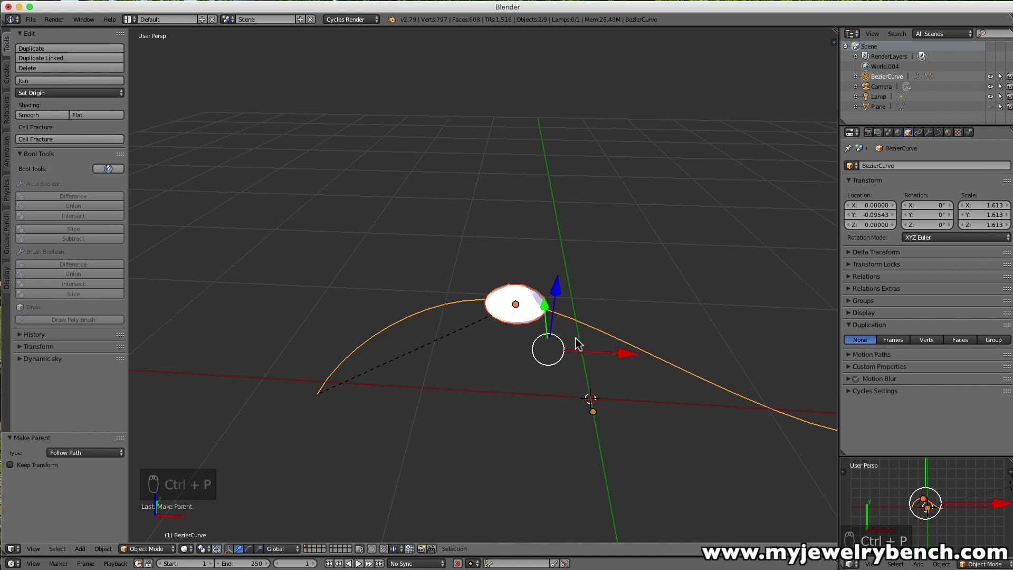
- Shift the Bezier curve about -0.095 along X and nudge the diamond to about X -0.476, Y 0.845, Z 0.015
mouse_move(627, 359)
left_mouse_down()
mouse_move(671, 355)
mouse_move(609, 356)
left_mouse_up()
left_click(509, 309)
left_click_drag(587, 307, 579, 337)
left_click_drag(499, 265, 525, 274)
middle_click_drag(525, 275, 520, 267)
mouse_move(518, 264)
left_mouse_down()
mouse_move(516, 276)
mouse_move(533, 277)
left_mouse_up()
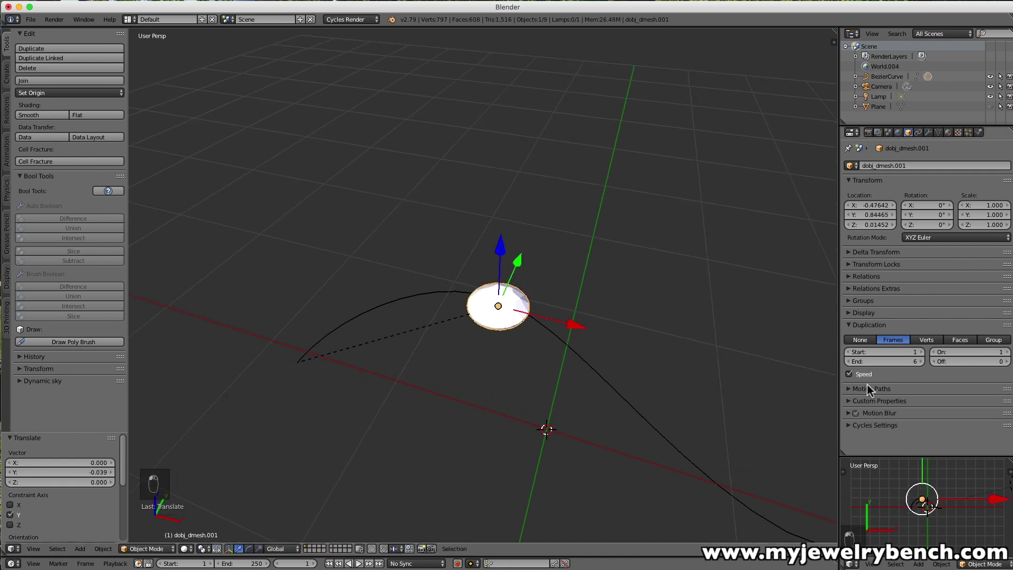
- Disable Speed in the diamond's duplication settings and move the diamond toward the curve's start, to about X -1.547, Y 0.527
left_click(849, 373)
middle_click_drag(543, 308, 567, 299)
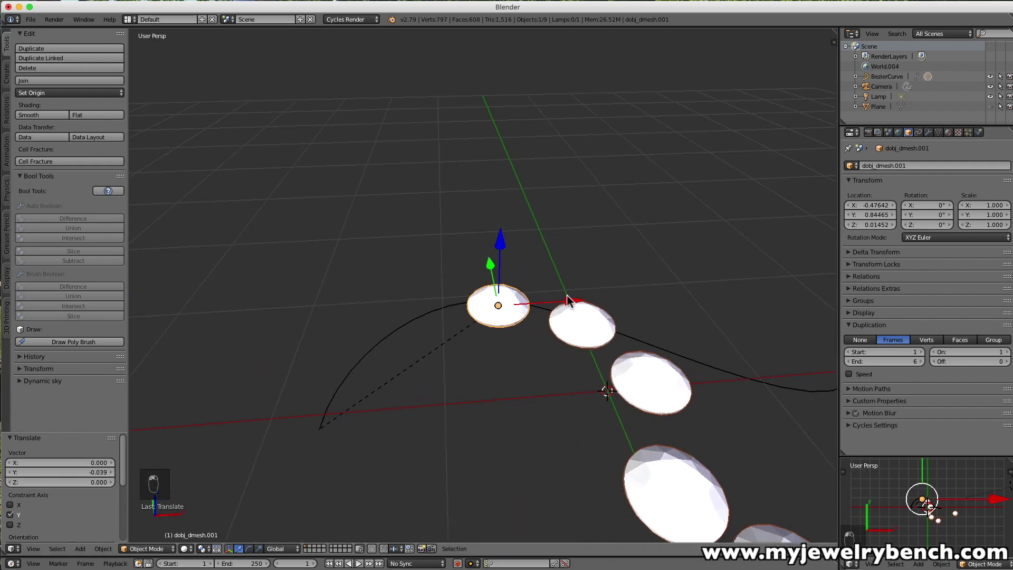
left_click_drag(566, 305, 422, 301)
middle_click_drag(422, 300, 451, 345)
middle_click_drag(511, 330, 492, 335)
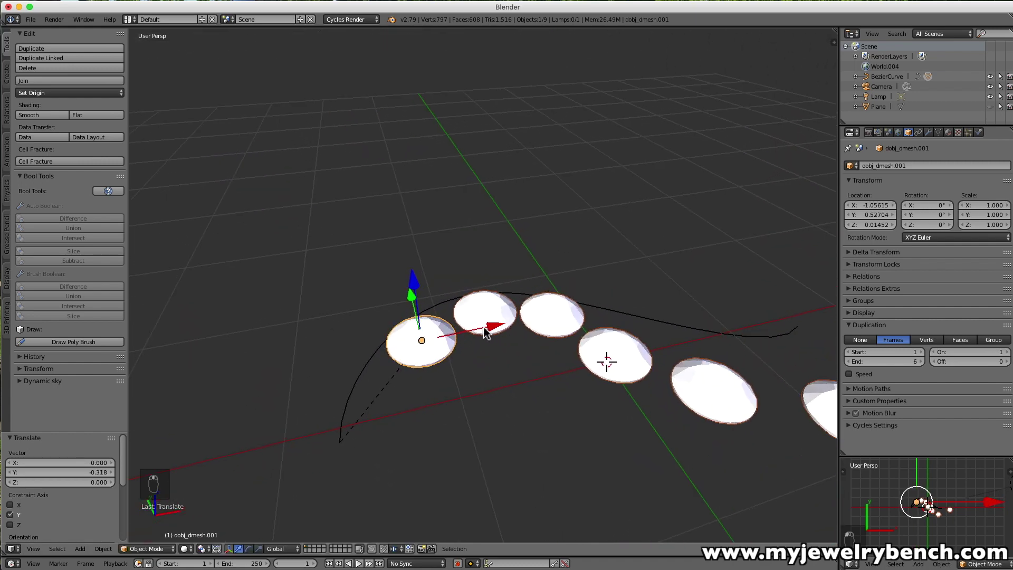
left_click_drag(487, 328, 417, 350)
- Scale the diamond uniformly to about 0.694
key("s")
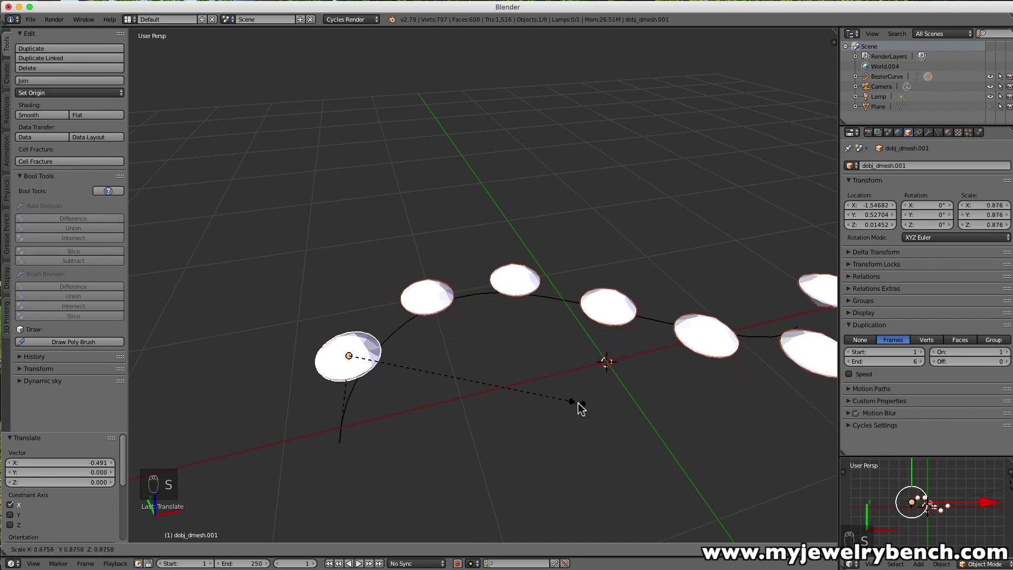
left_click(531, 391)
middle_click_drag(769, 344, 637, 343)
right_click(347, 391)
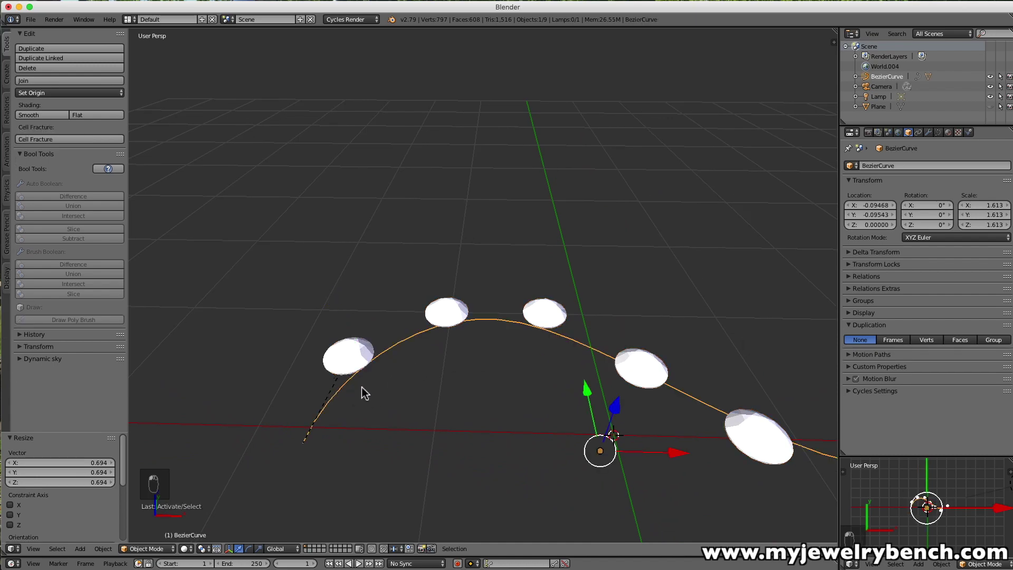
scroll(330, 383, "up", 2)
scroll(315, 424, "up", 2)
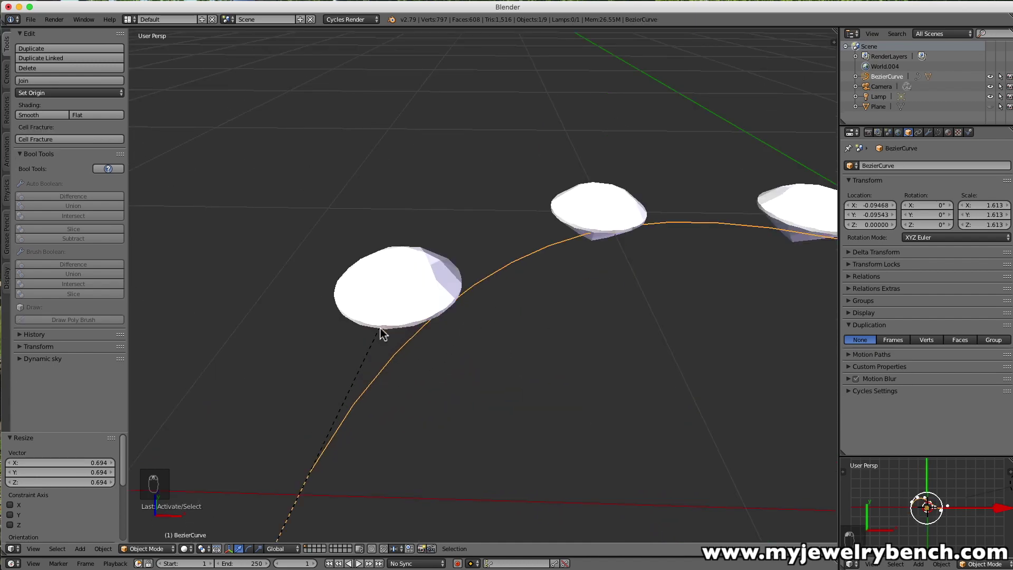
scroll(369, 419, "down", 4)
- Move the diamond onto the start of the Bezier curve, at about X -1.606, Y 0.028
right_click(380, 369)
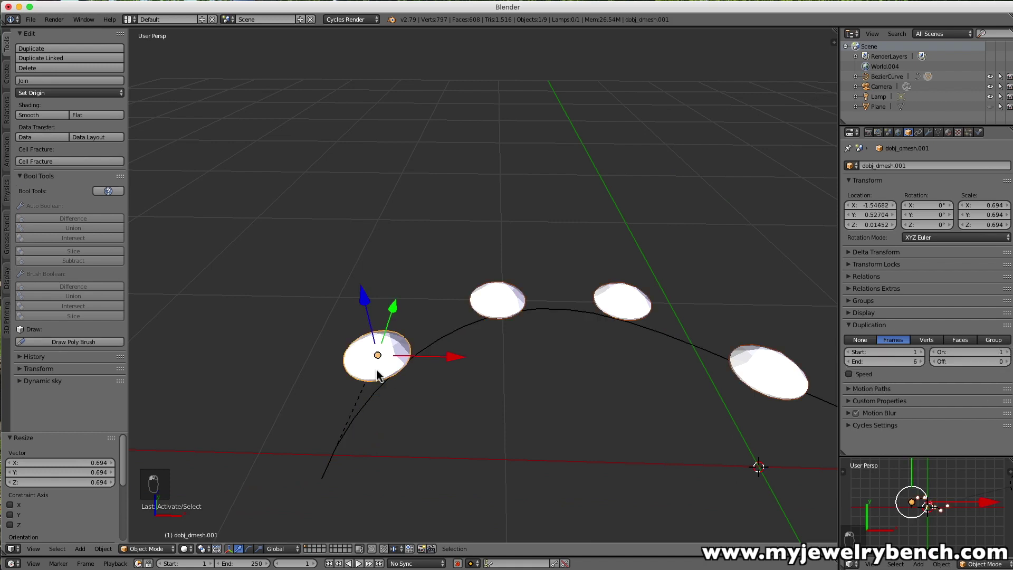
key("g")
key("y")
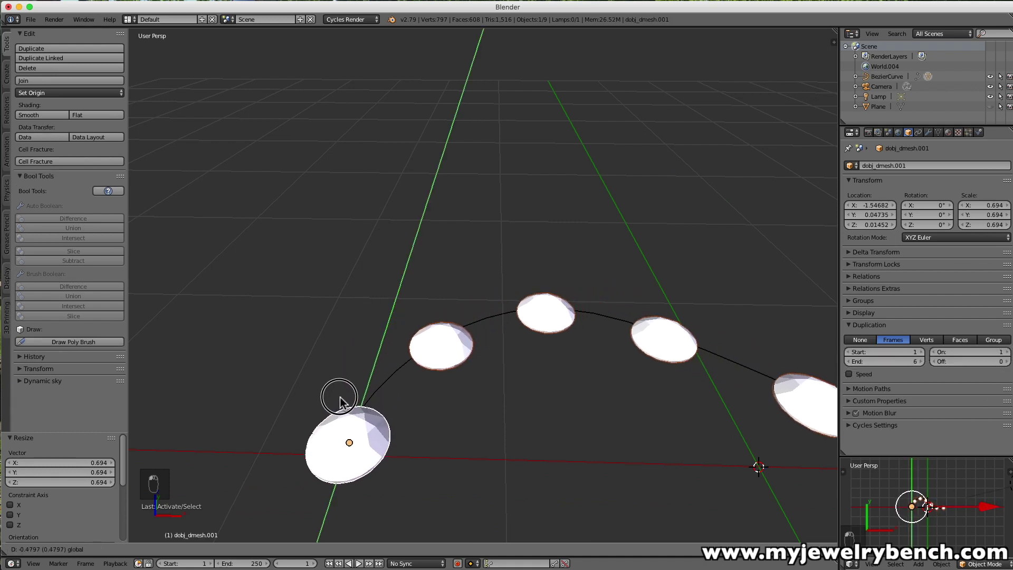
left_click(336, 396)
key("g")
key("x")
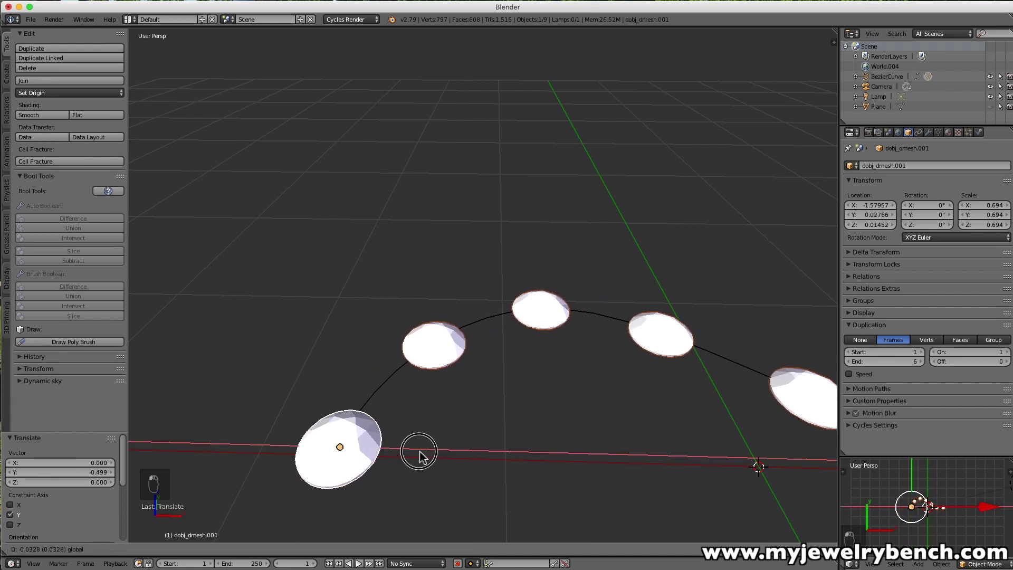
left_click(407, 450)
middle_click_drag(407, 450, 472, 432)
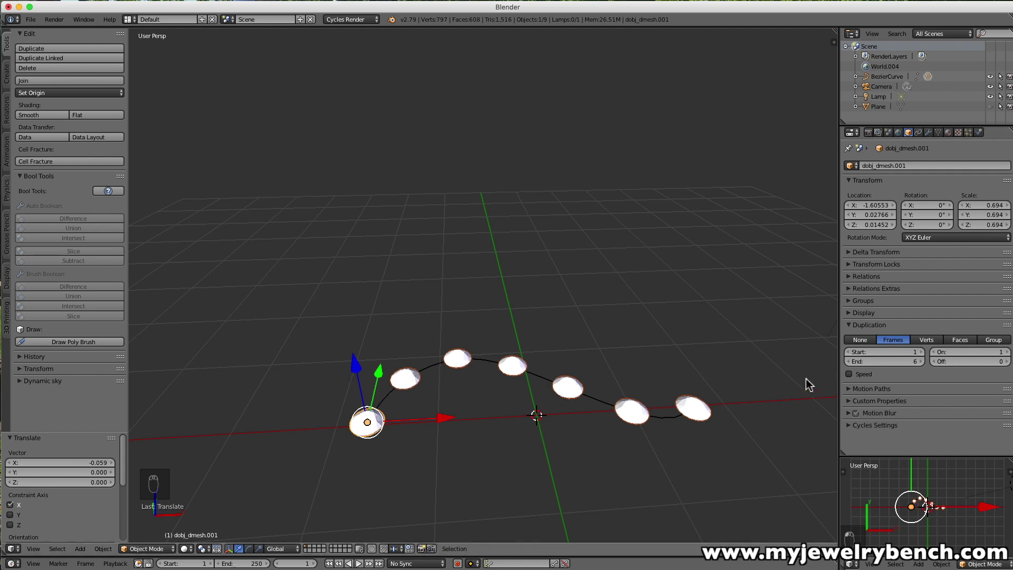
- Set the End frame of the diamond's duplication to 8 and enable Frames duplication on the Bezier curve
left_click(921, 362)
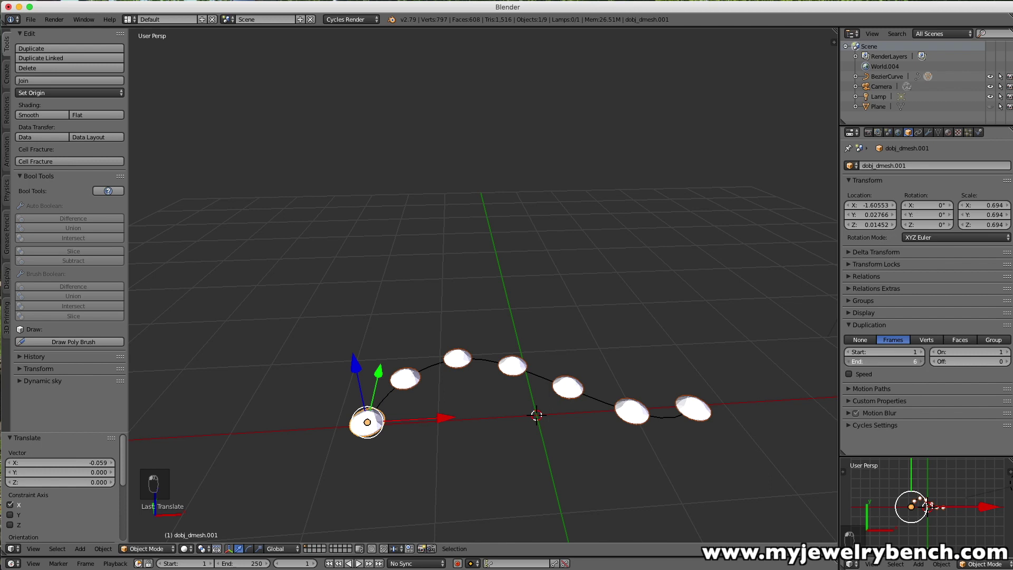
left_click(921, 362)
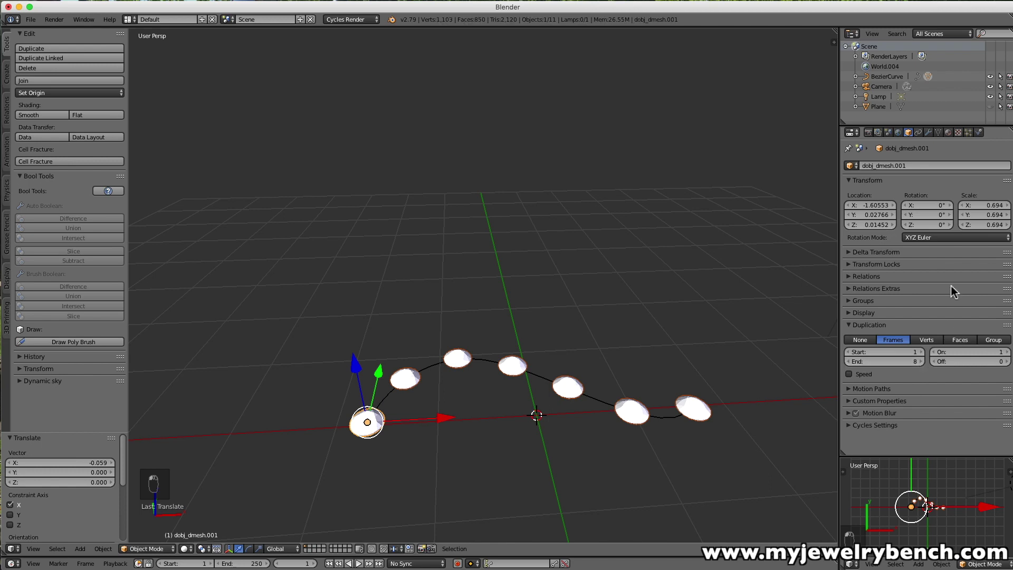
right_click(587, 397)
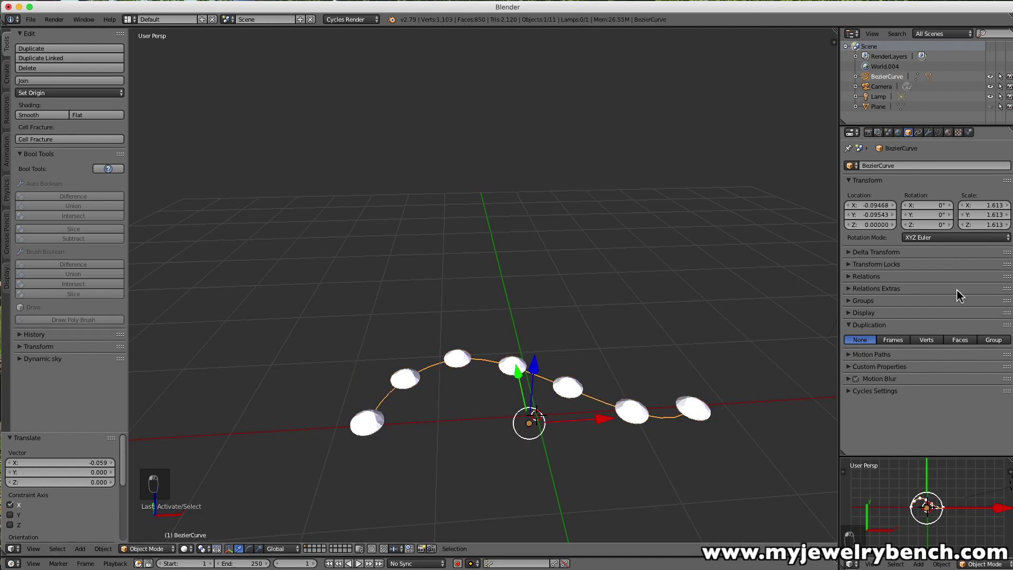
left_click(896, 343)
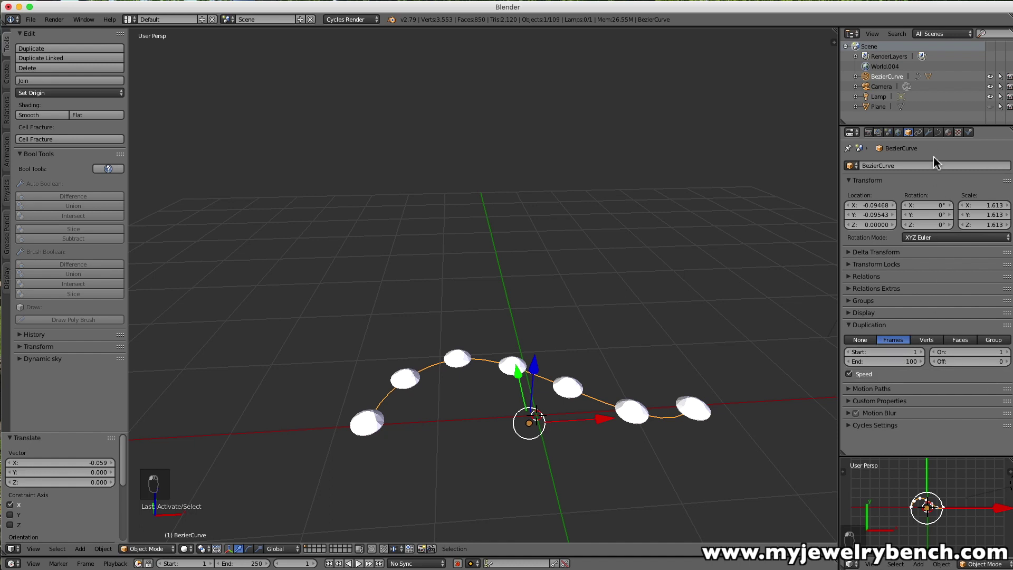
- Set the Bezier curve's Path Animation frames to 10
left_click(938, 132)
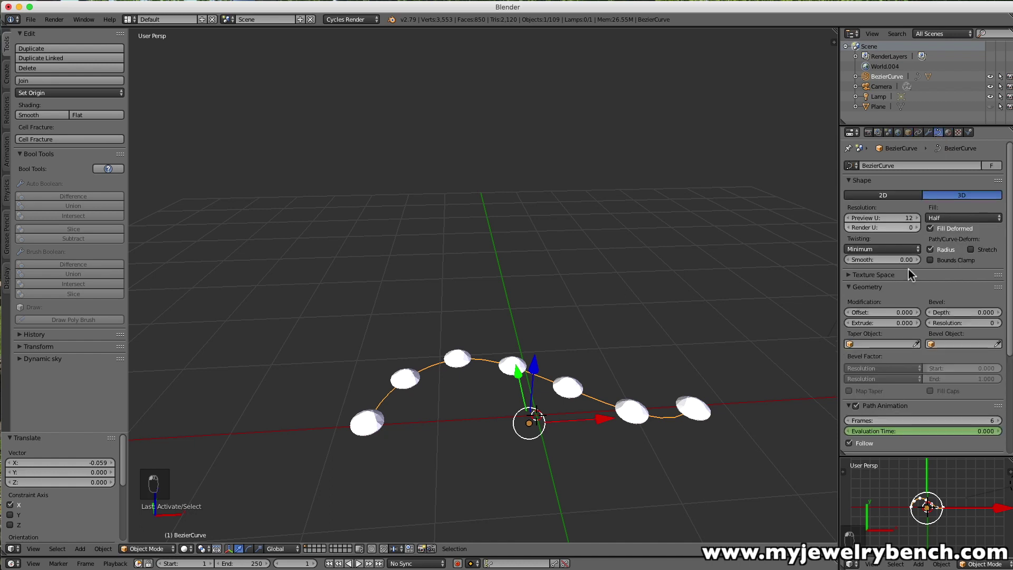
left_click(998, 421)
left_click(998, 421)
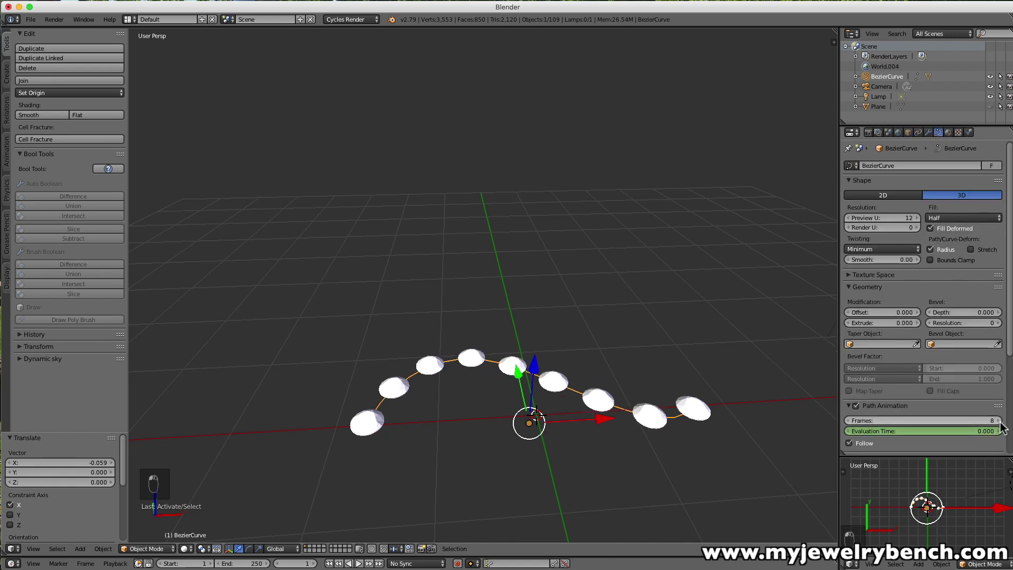
left_click(998, 421)
left_click(999, 421)
left_click(998, 421)
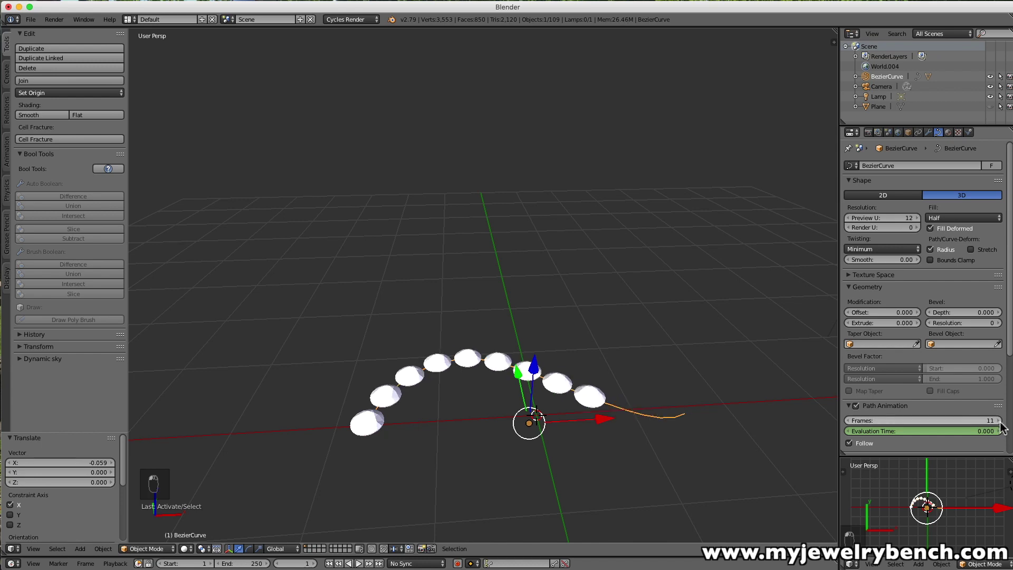
left_click(849, 421)
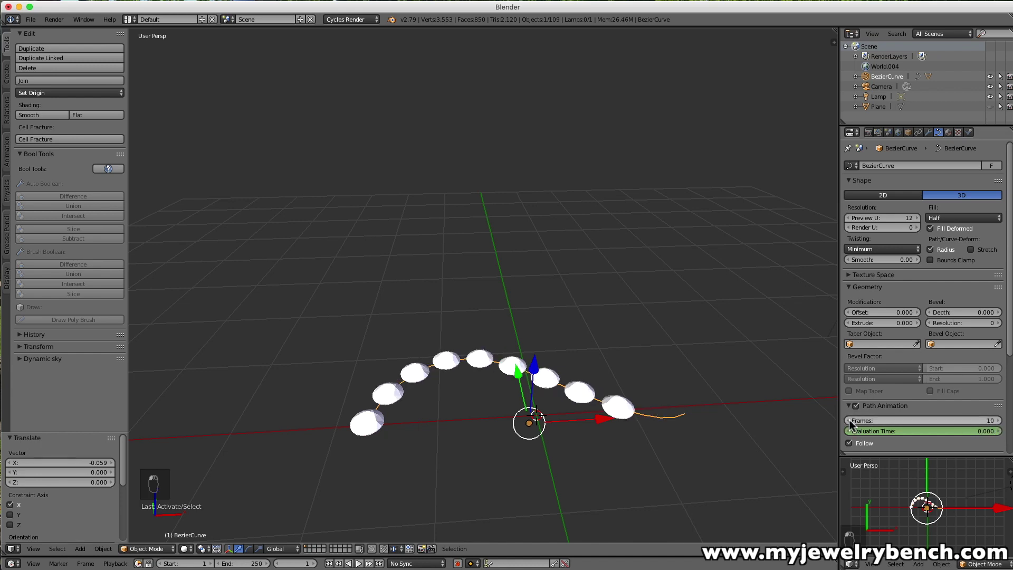
left_click(849, 421)
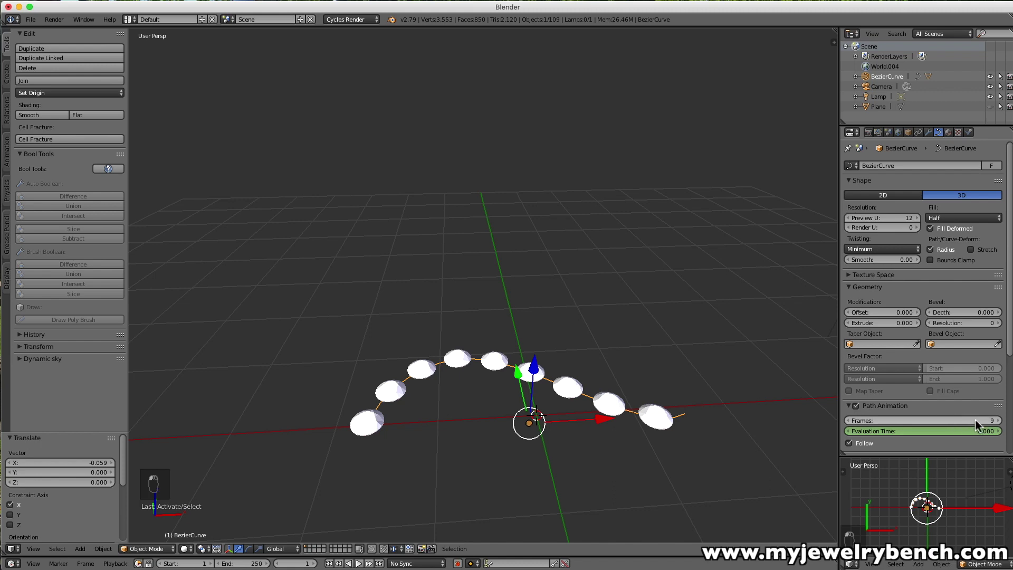
left_click(998, 421)
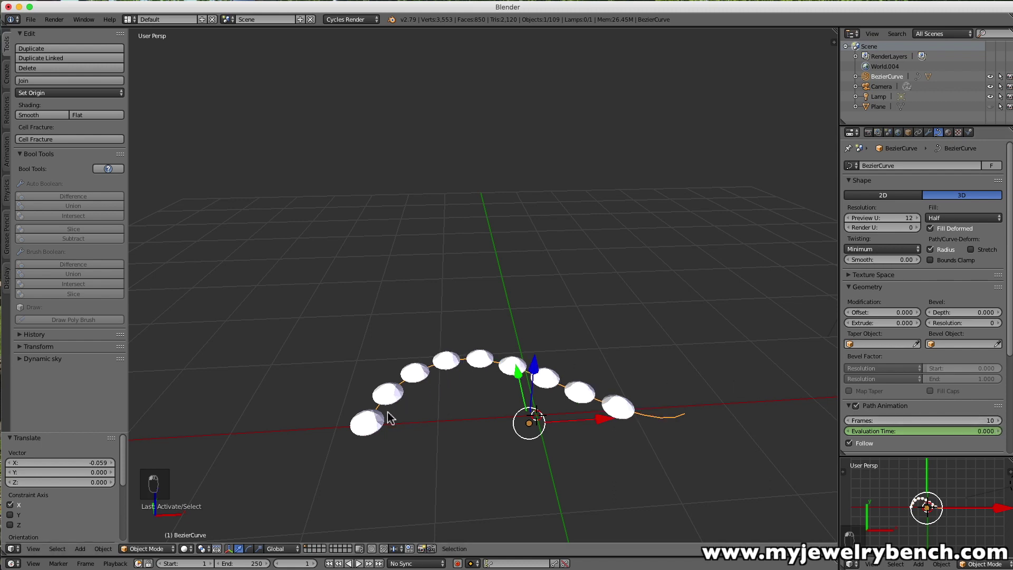
- Set the End frame of the diamond's Frames duplication to 10
right_click(374, 423)
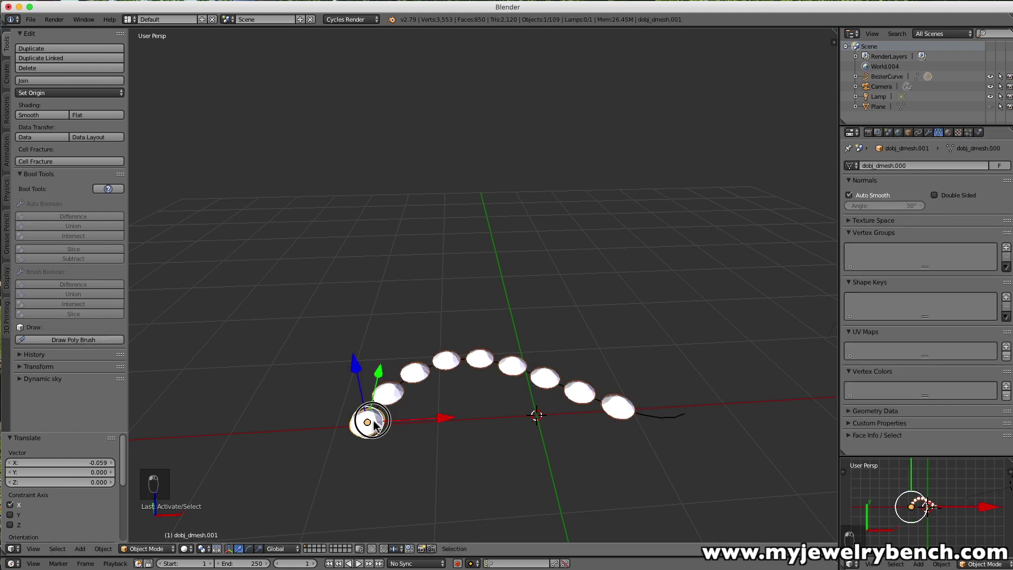
left_click(908, 133)
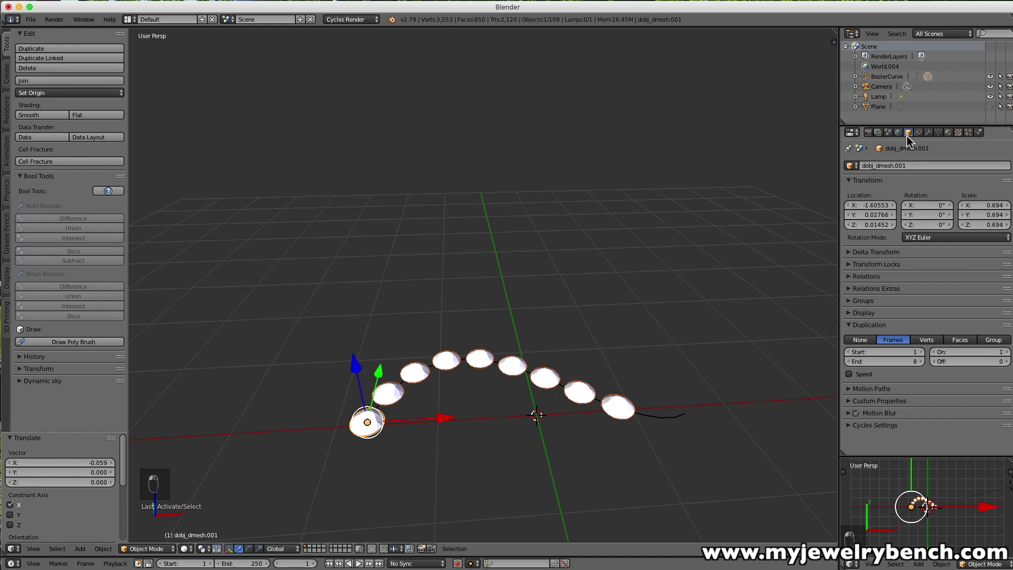
left_click(920, 362)
left_click(921, 361)
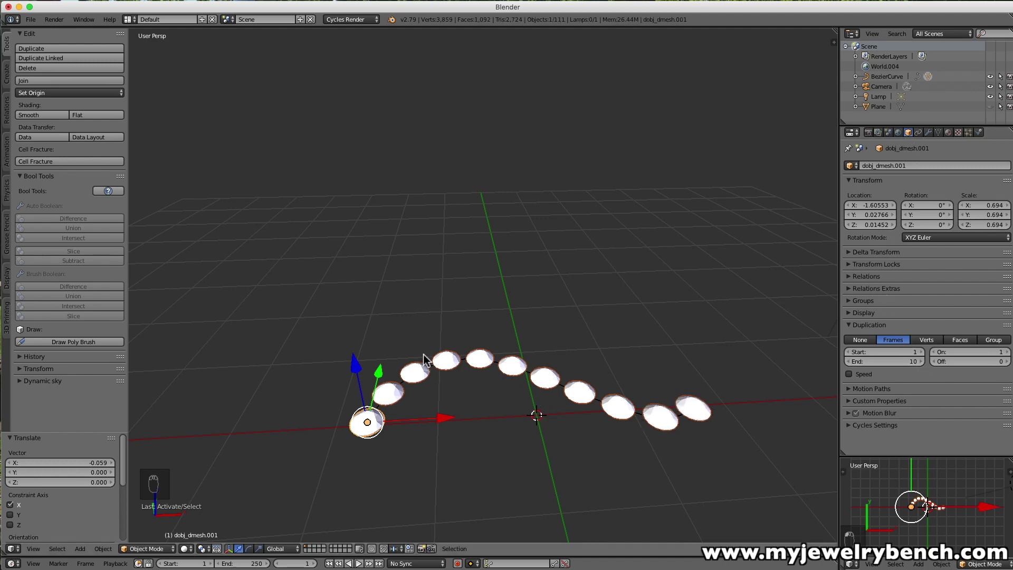
- Start editing the Bezier curve and move its middle control point's right-hand handle about 0.871 along Y
key("KP_7")
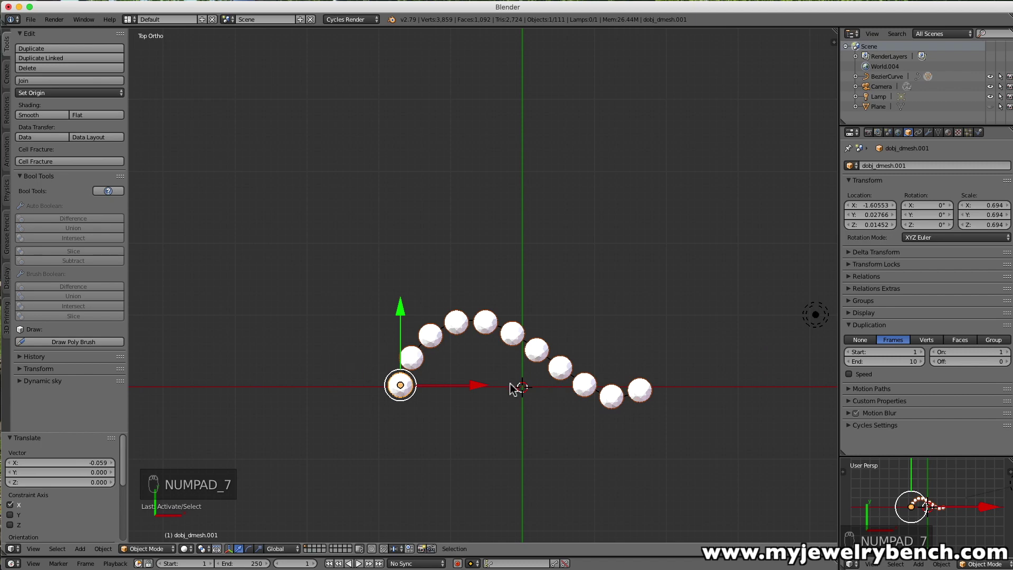
scroll(513, 390, "up", 4)
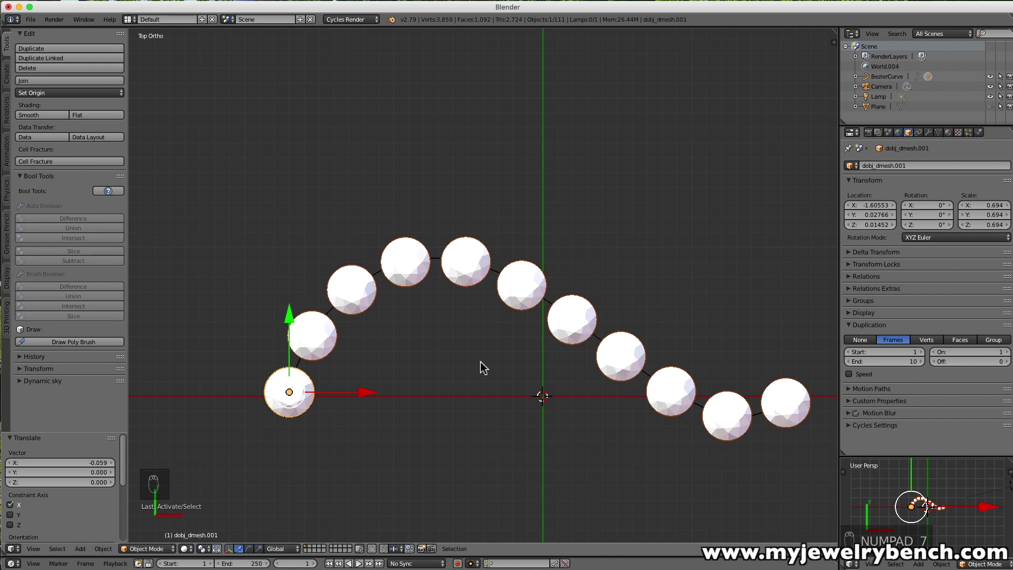
scroll(490, 342, "up", 3)
middle_click_drag(491, 343, 497, 310)
scroll(488, 311, "down", 3)
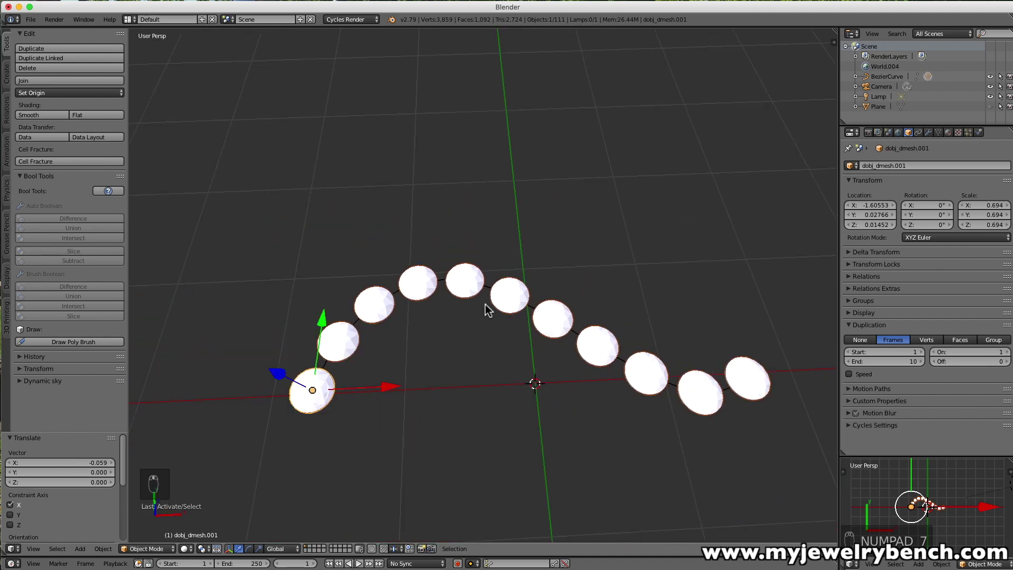
right_click(399, 300)
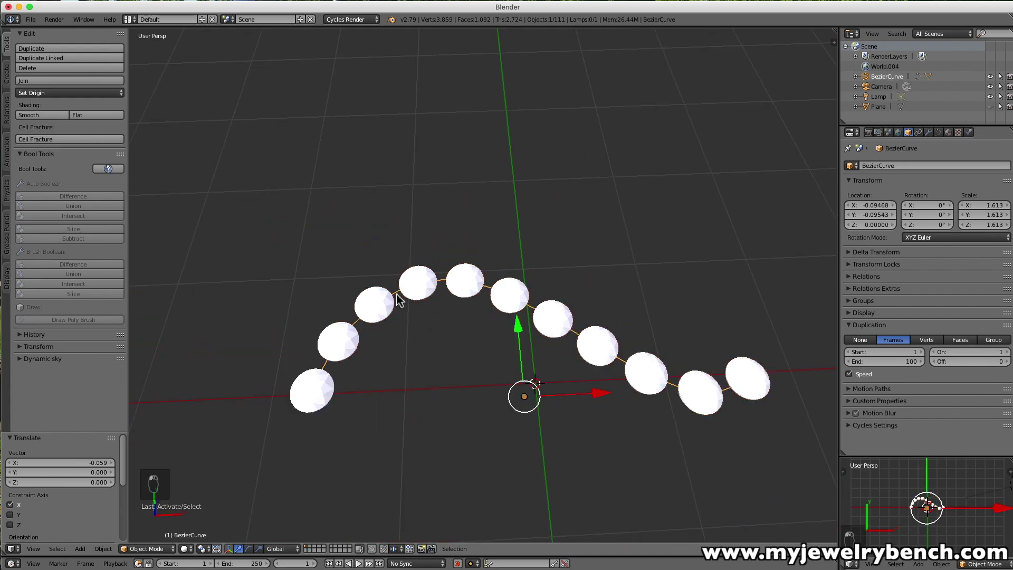
middle_click_drag(437, 343, 451, 315)
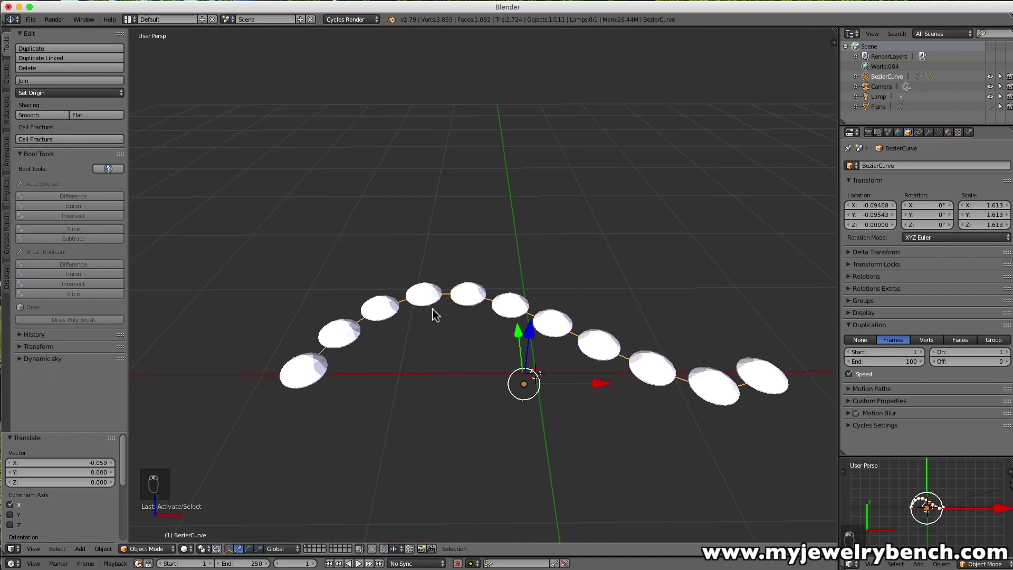
key("Tab")
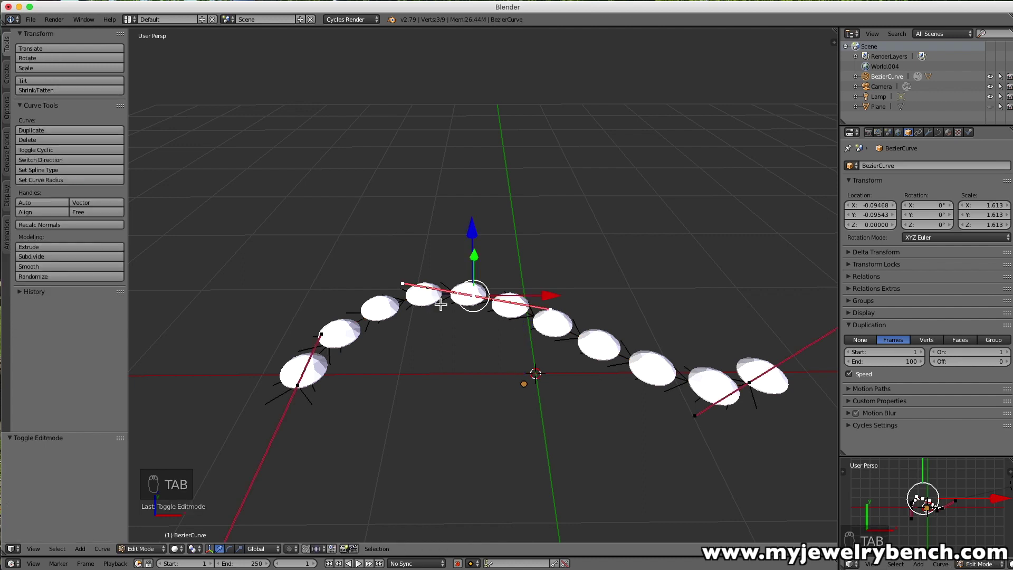
right_click(552, 313)
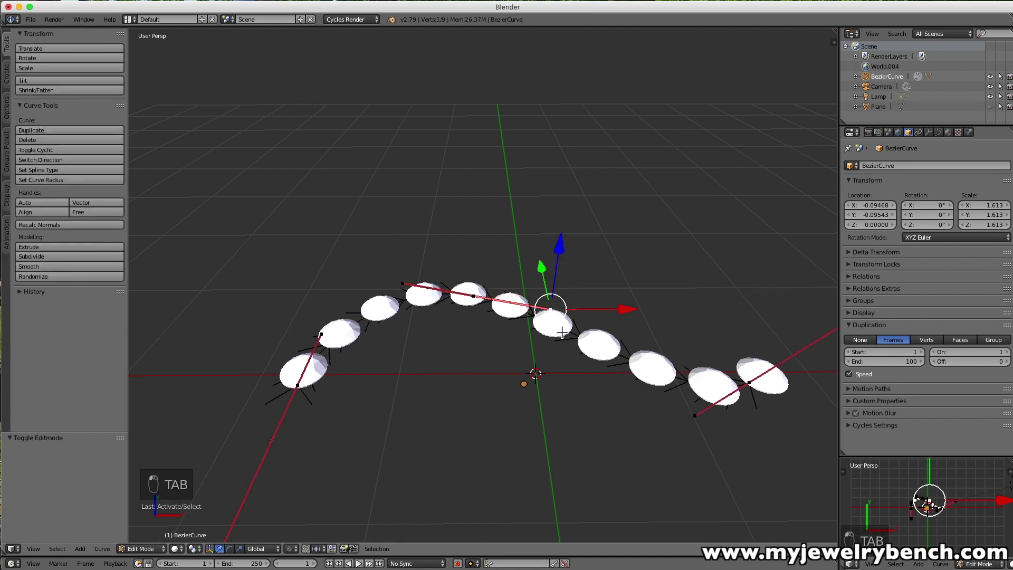
key("g")
key("y")
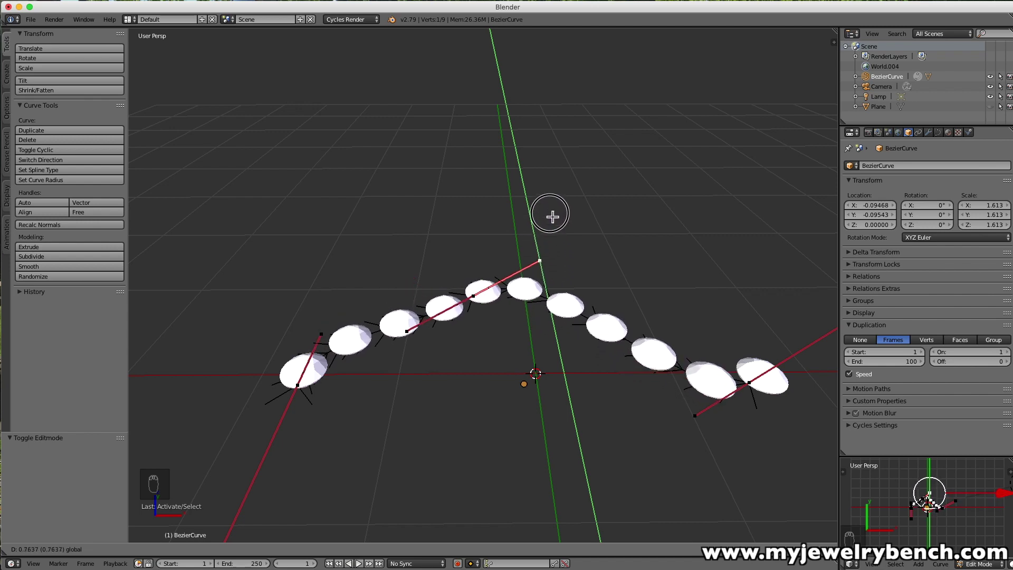
left_click(549, 229)
- Move the opposite, lower handle of the curve's middle control point about 0.40 along X
right_click(408, 331)
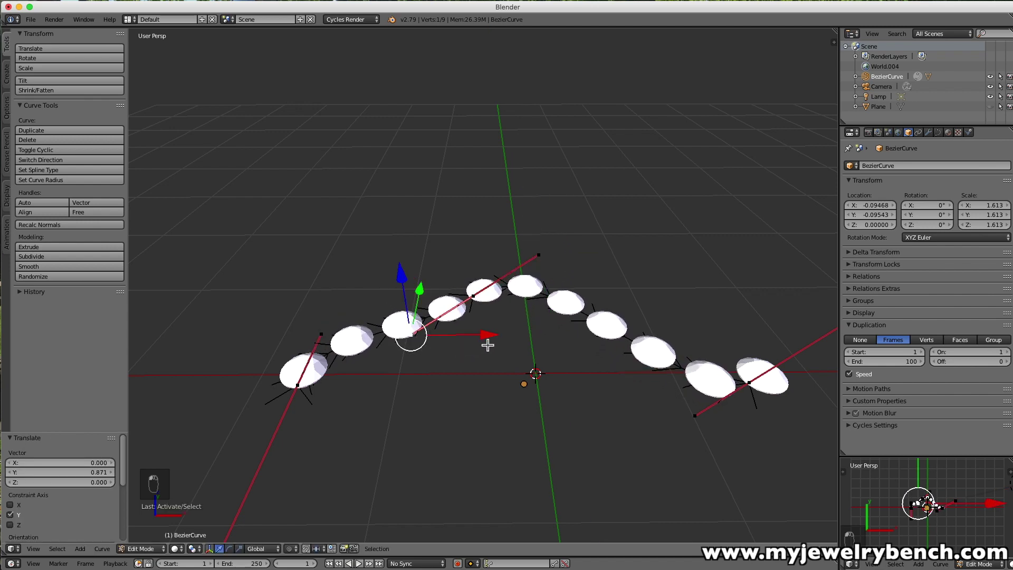
key("g")
key("x")
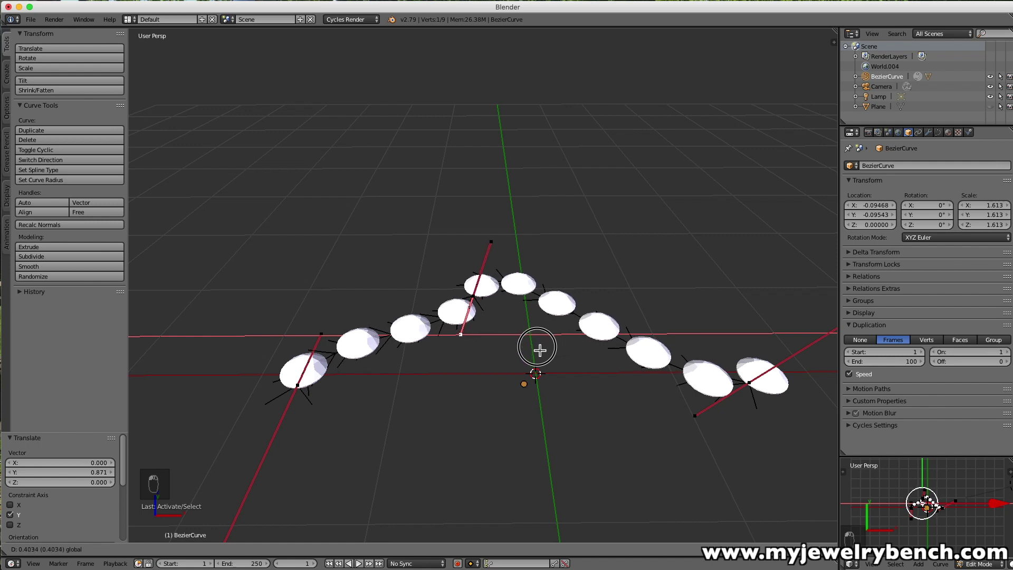
left_click(473, 300)
- Move the curve's middle control point, together with its handles, about -0.786 along X
right_click(472, 298)
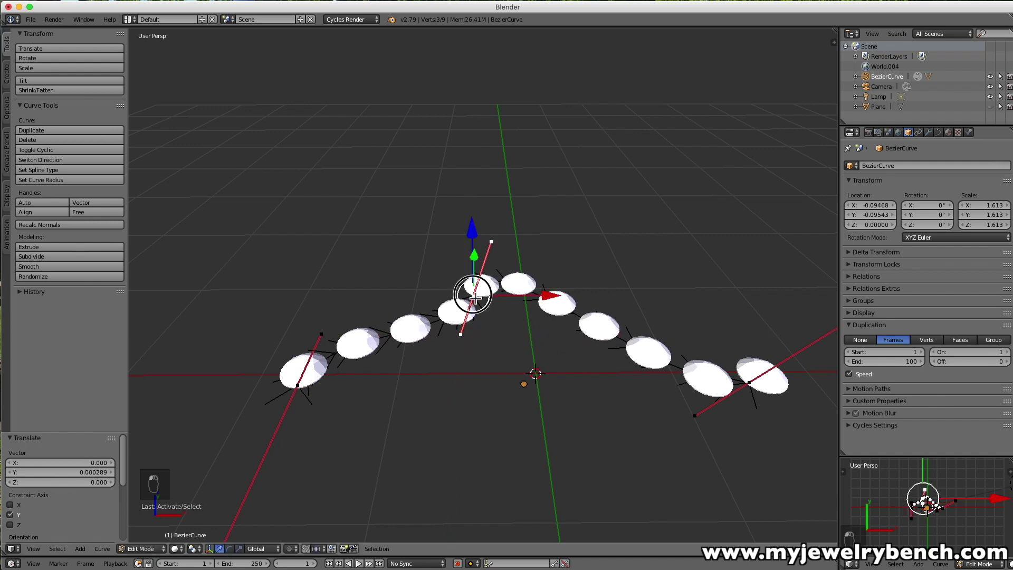
key("g")
key("x")
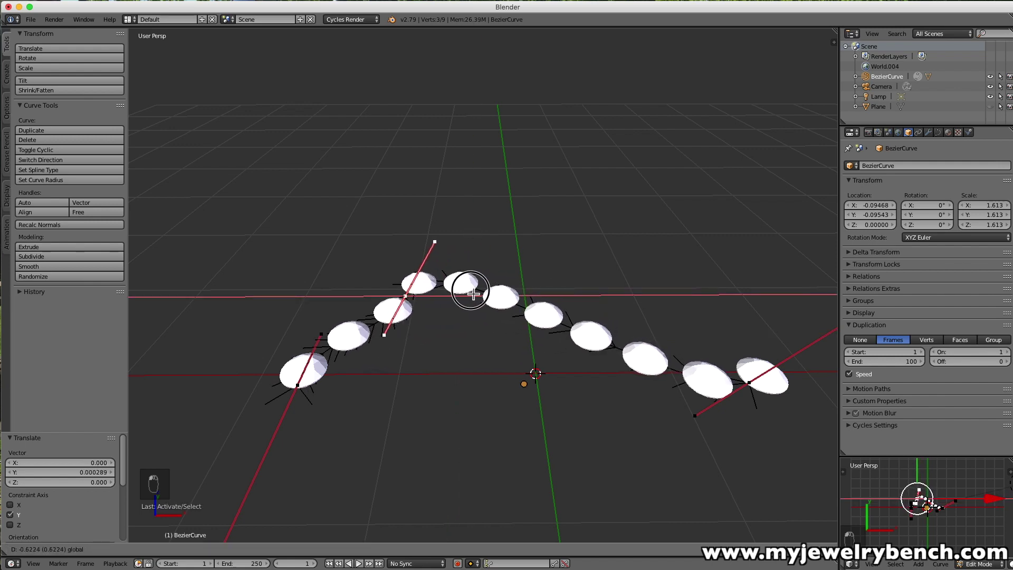
left_click(448, 290)
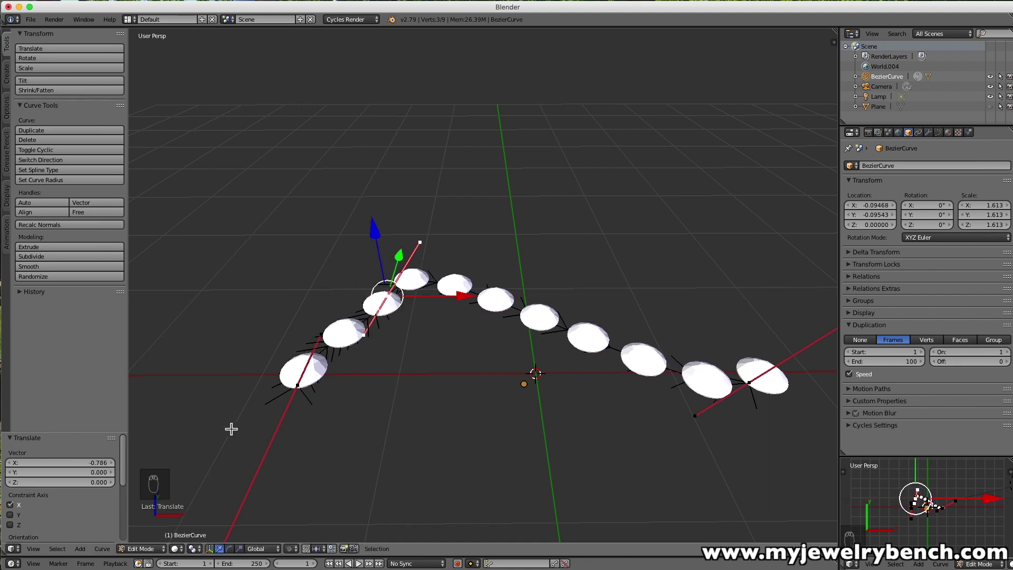
- Adjust the upper handle of the curve's first control point by about 0.535 and -0.847 along X and 0.294 along Y
right_click(322, 336)
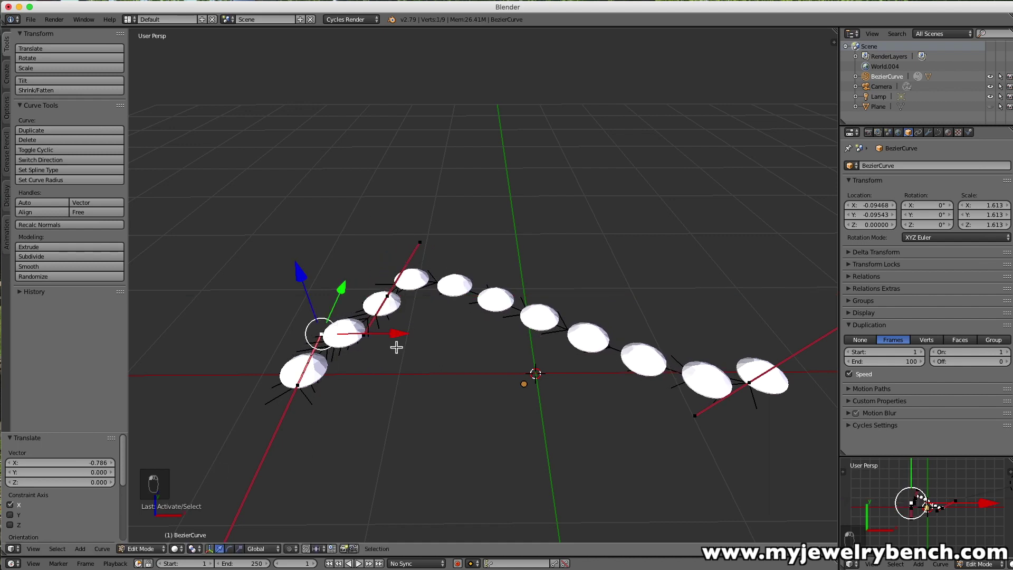
key("g")
key("x")
left_click(460, 430)
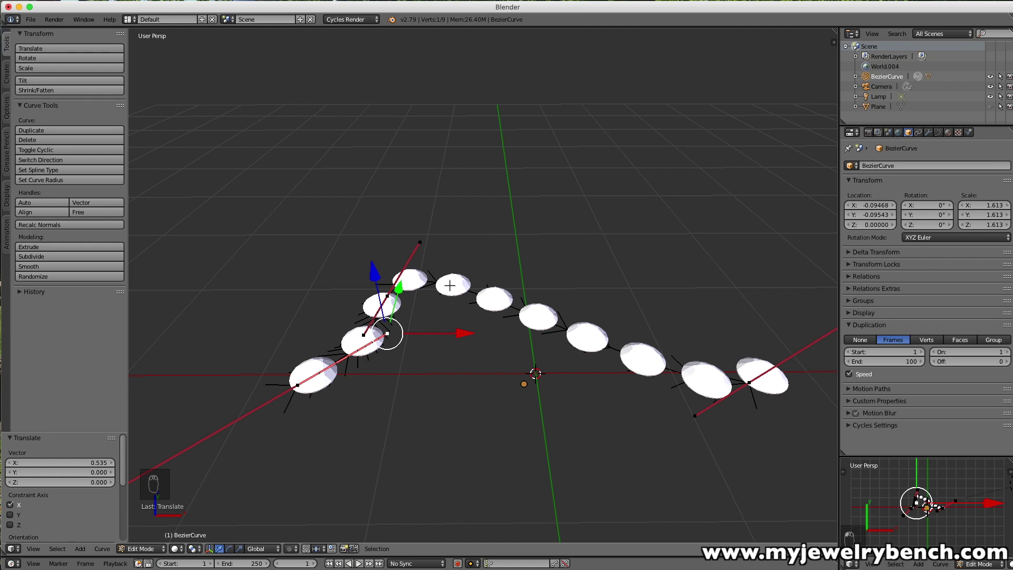
left_click_drag(464, 334, 365, 335)
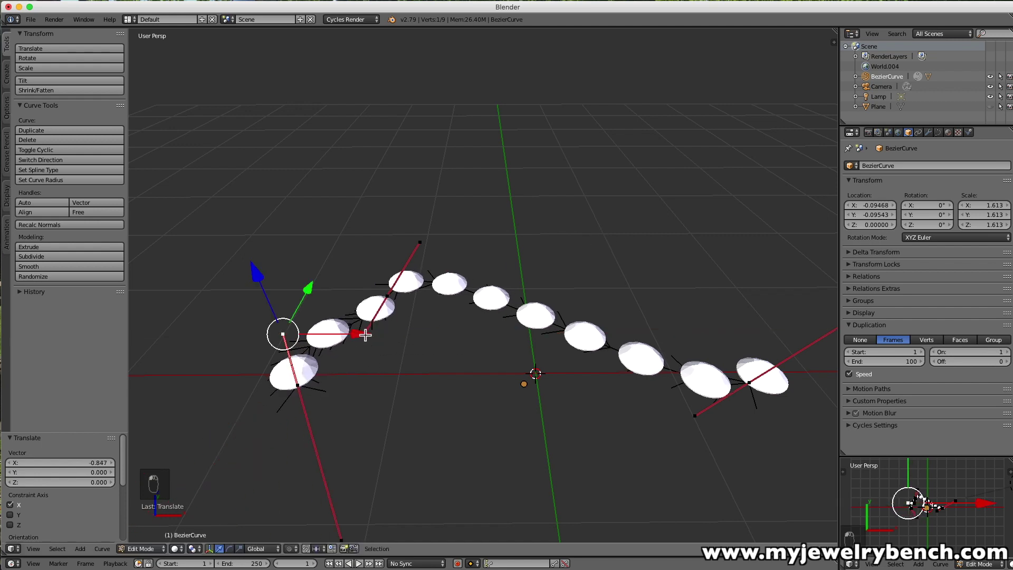
left_click_drag(309, 293, 373, 277)
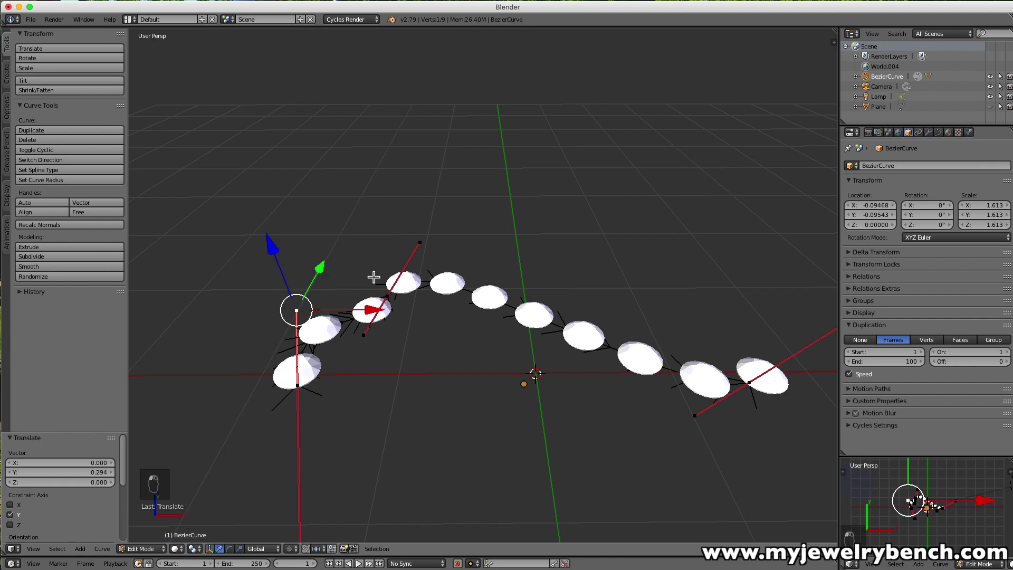
- Freely move the middle control point's lower handle by about X -0.097, Y 0.235, Z 0.301
right_click(370, 334)
key("g")
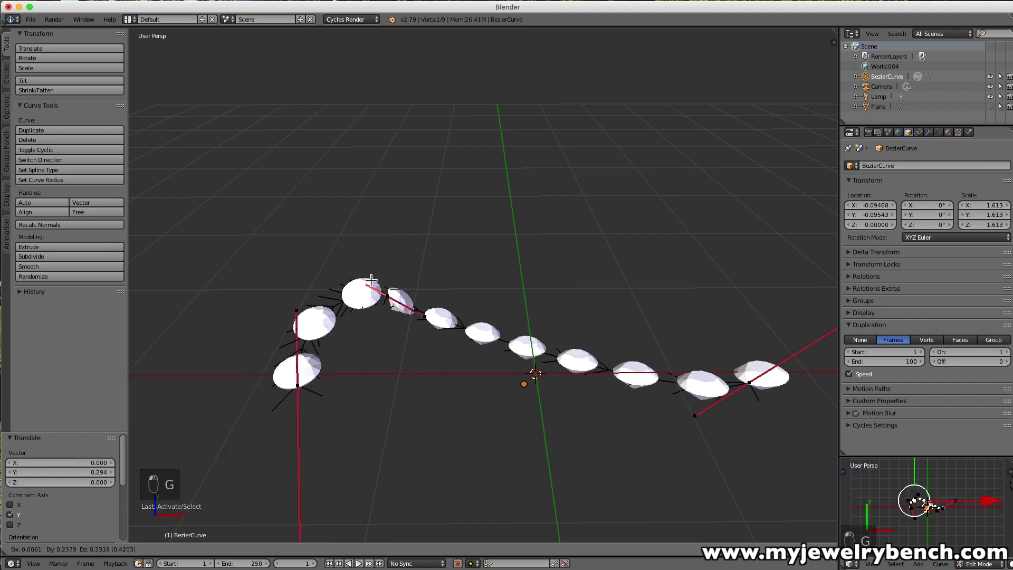
left_click(358, 286)
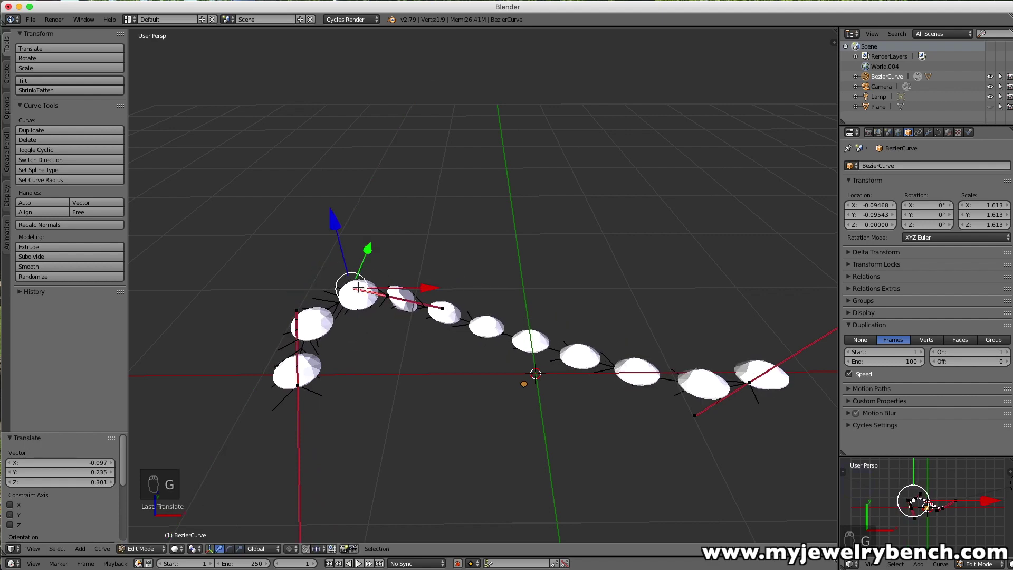
- Shift the selected handle of the middle control point about -0.146 along X
middle_click_drag(397, 330, 384, 297)
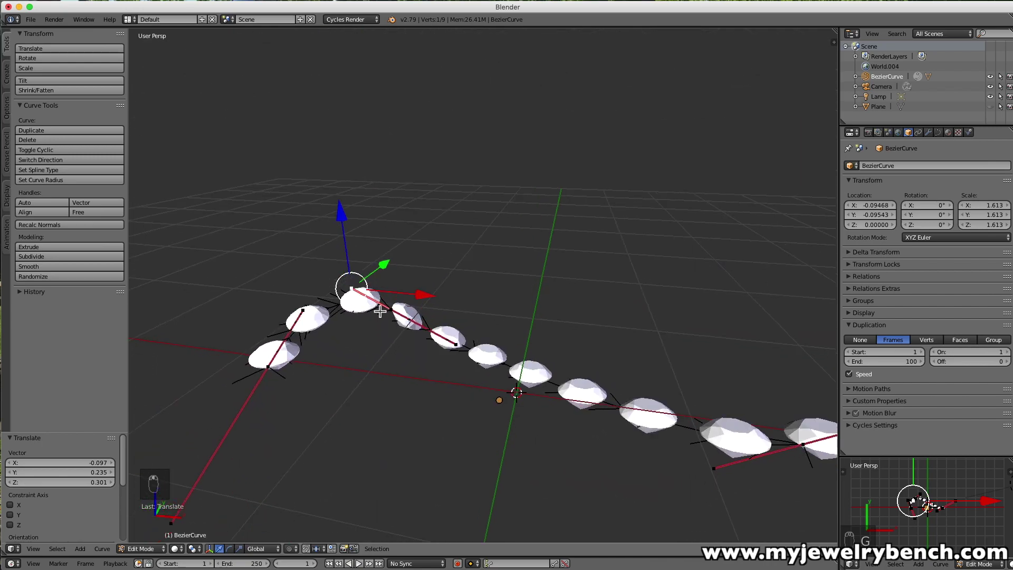
scroll(385, 296, "down", 2)
scroll(448, 253, "down", 2)
scroll(446, 370, "down", 2)
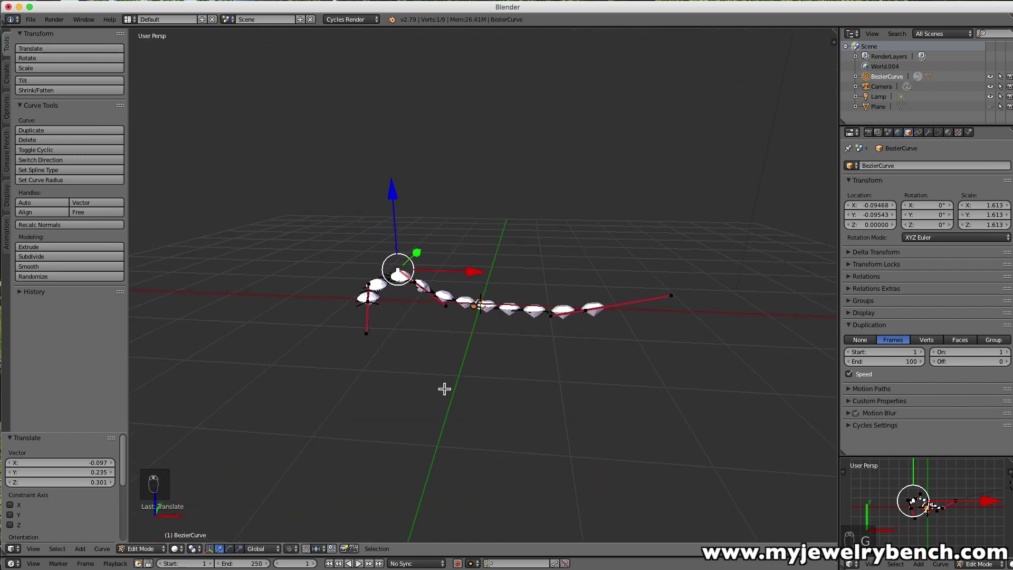
scroll(501, 325, "up", 3)
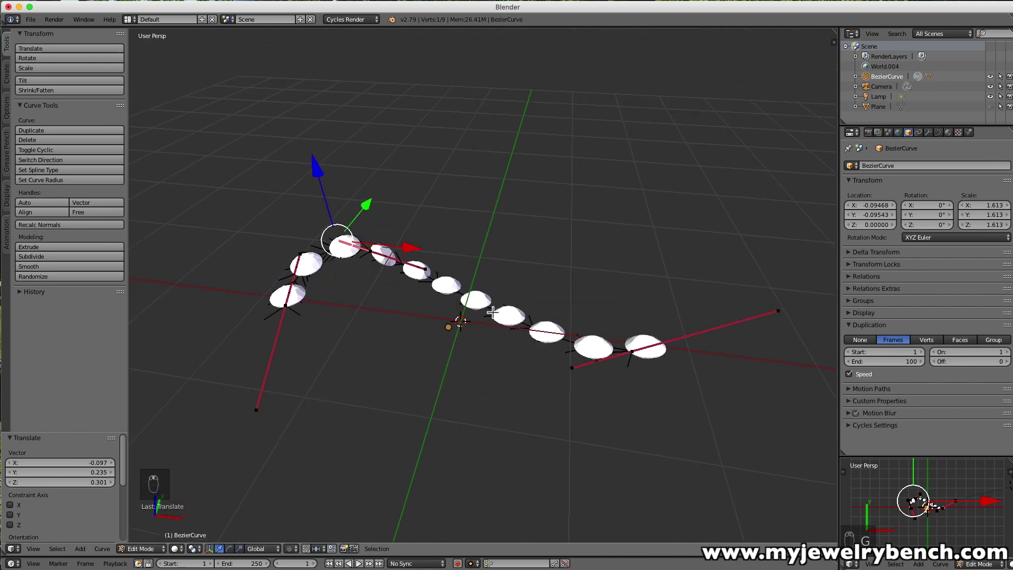
middle_click_drag(490, 335, 468, 324)
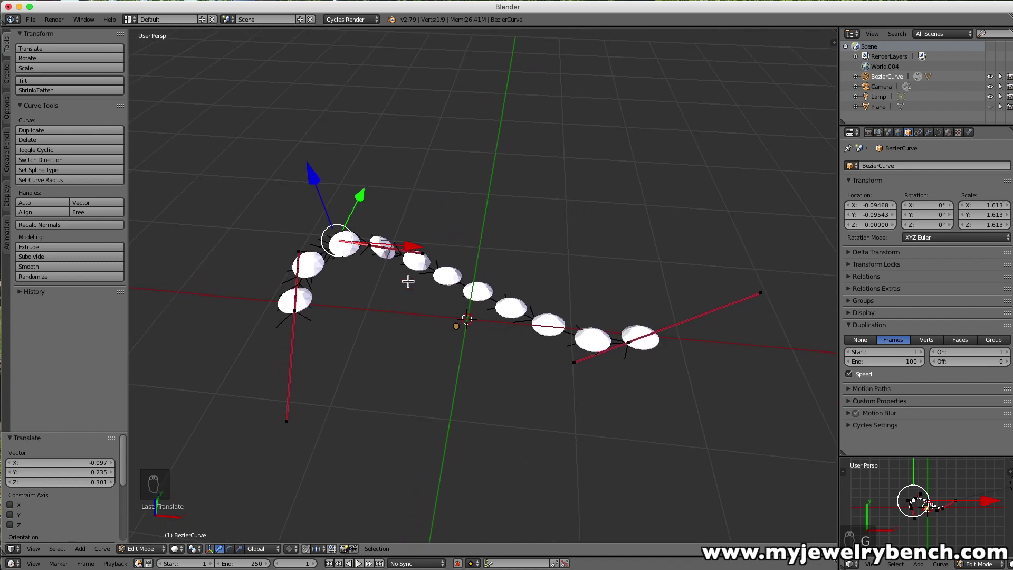
mouse_move(407, 280)
middle_mouse_down()
mouse_move(442, 280)
mouse_move(409, 285)
middle_mouse_up()
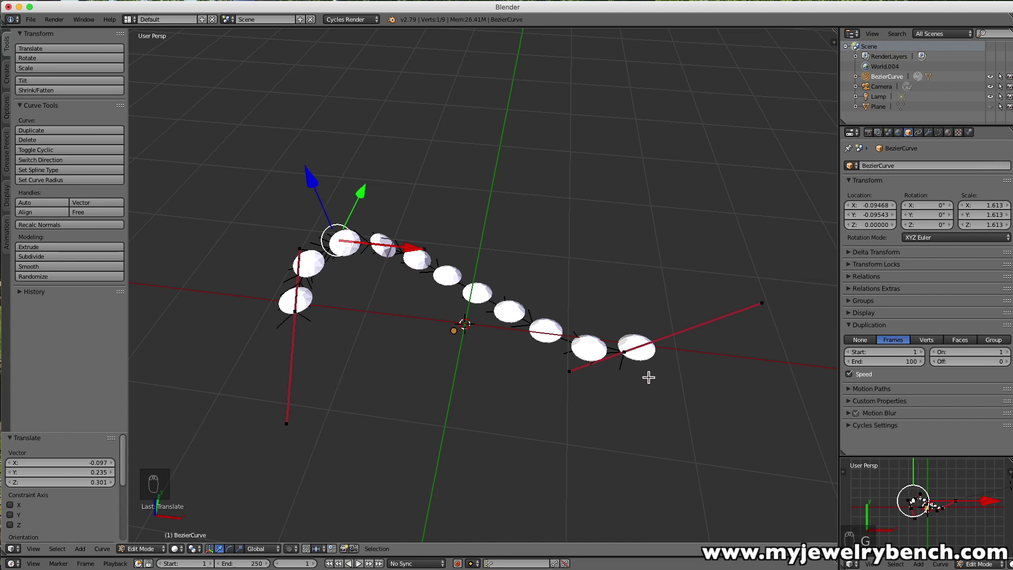
middle_click_drag(473, 337, 456, 305)
left_click(403, 251)
mouse_move(404, 253)
left_mouse_down()
mouse_move(411, 248)
mouse_move(394, 252)
left_mouse_up()
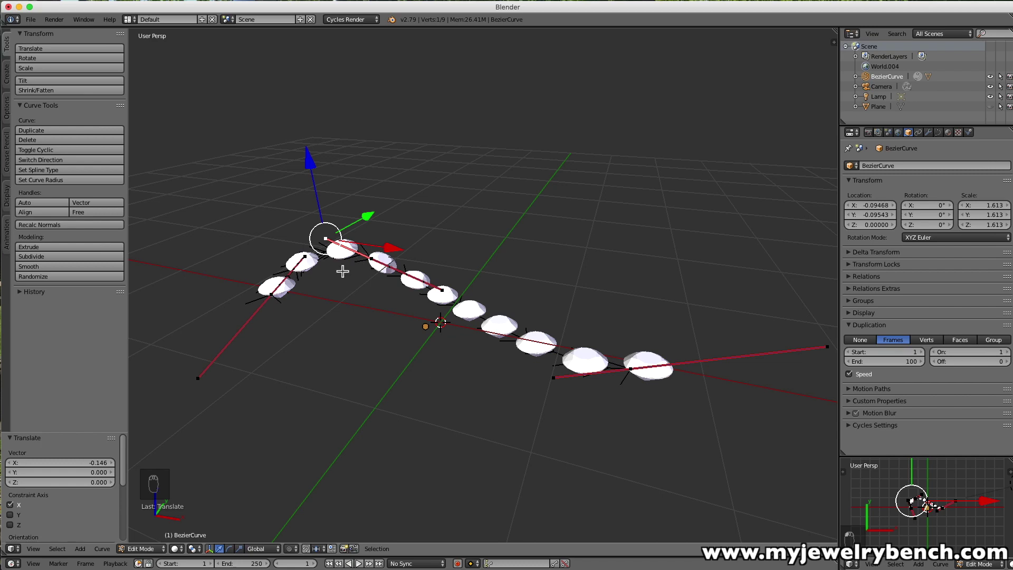
middle_click_drag(430, 323, 477, 318)
scroll(482, 304, "down", 2)
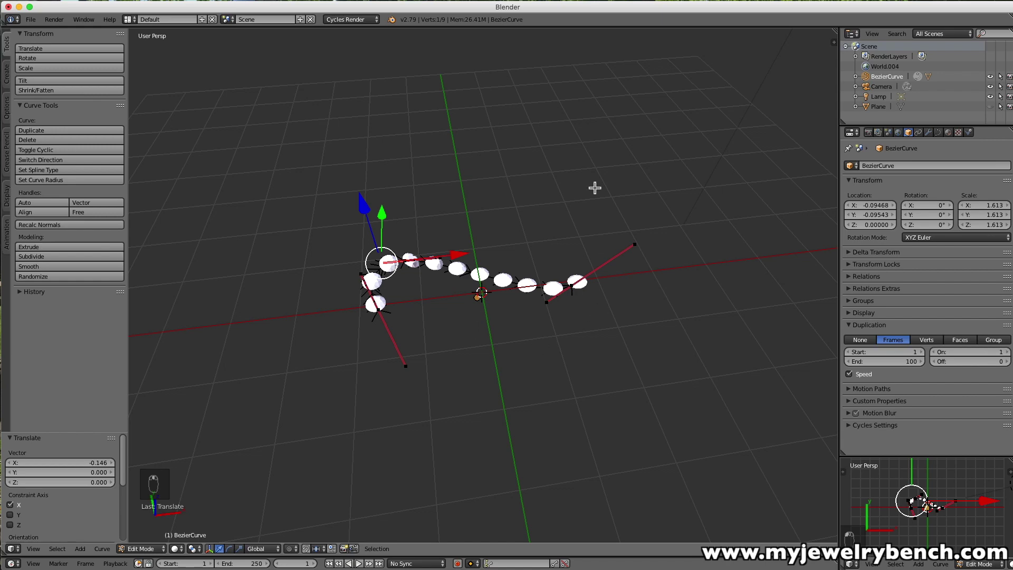
scroll(420, 226, "up", 3)
scroll(497, 287, "down", 2)
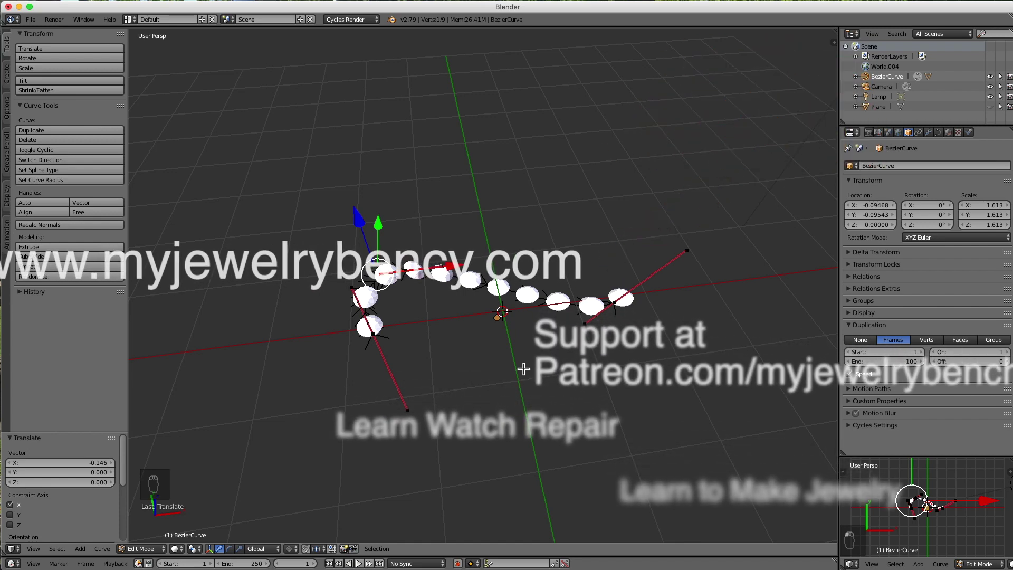
middle_click_drag(523, 369, 542, 384)
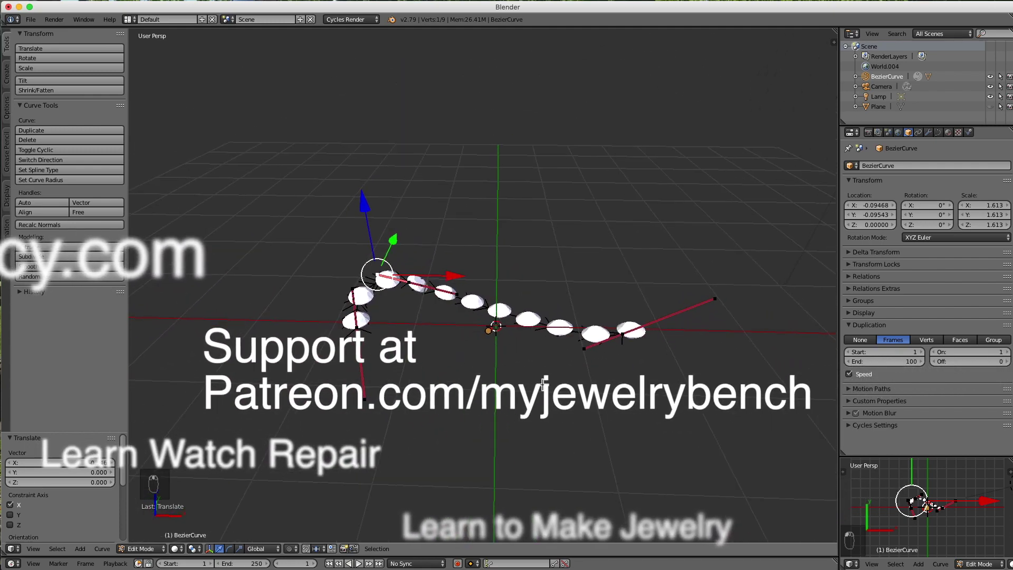
scroll(553, 377, "down", 3)
scroll(554, 377, "up", 2)
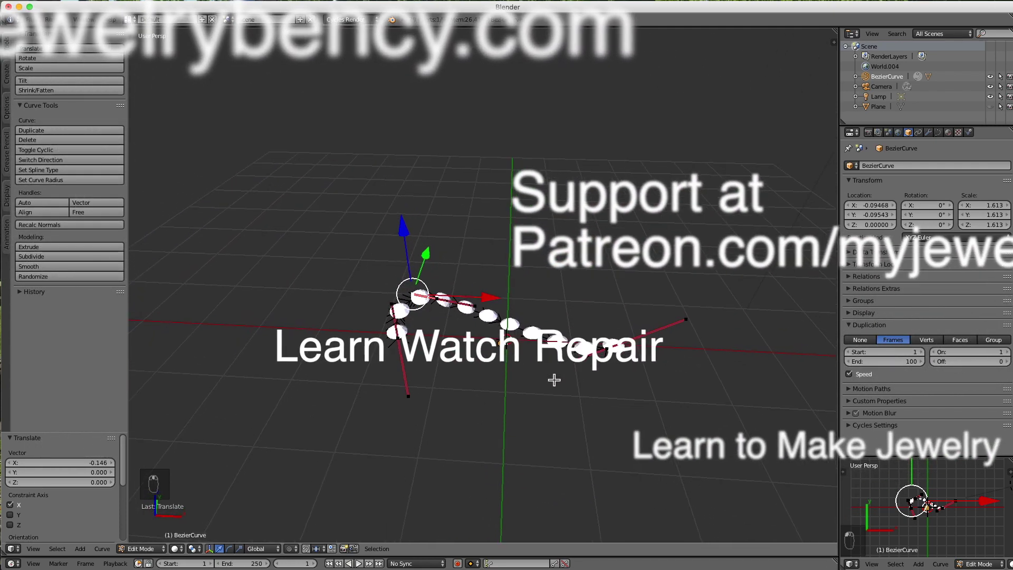